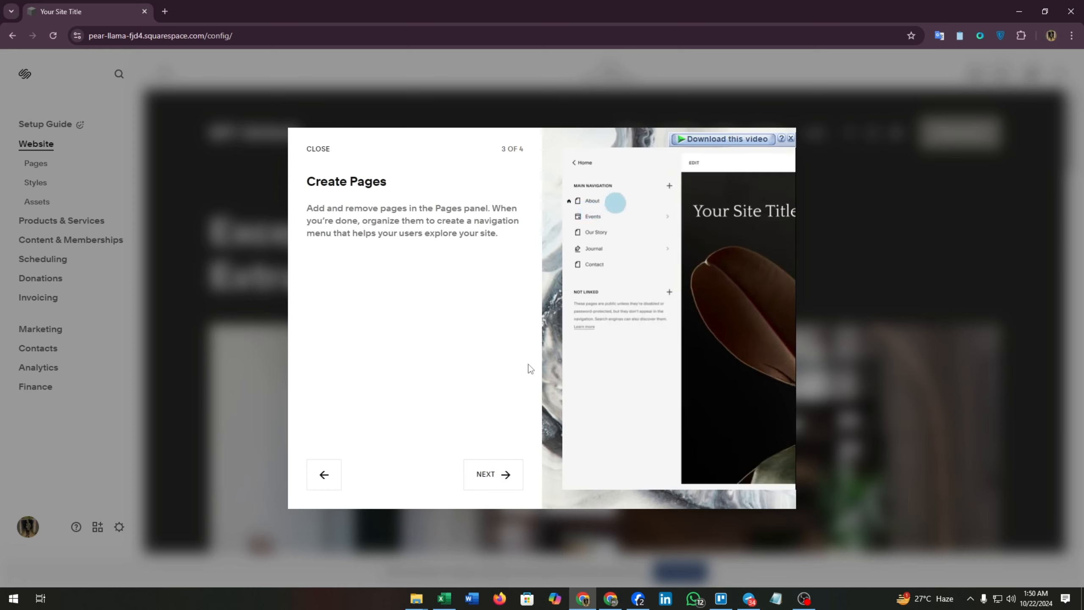
# Finish the introductory site tour and start working on the site.
pyautogui.click(495, 480)
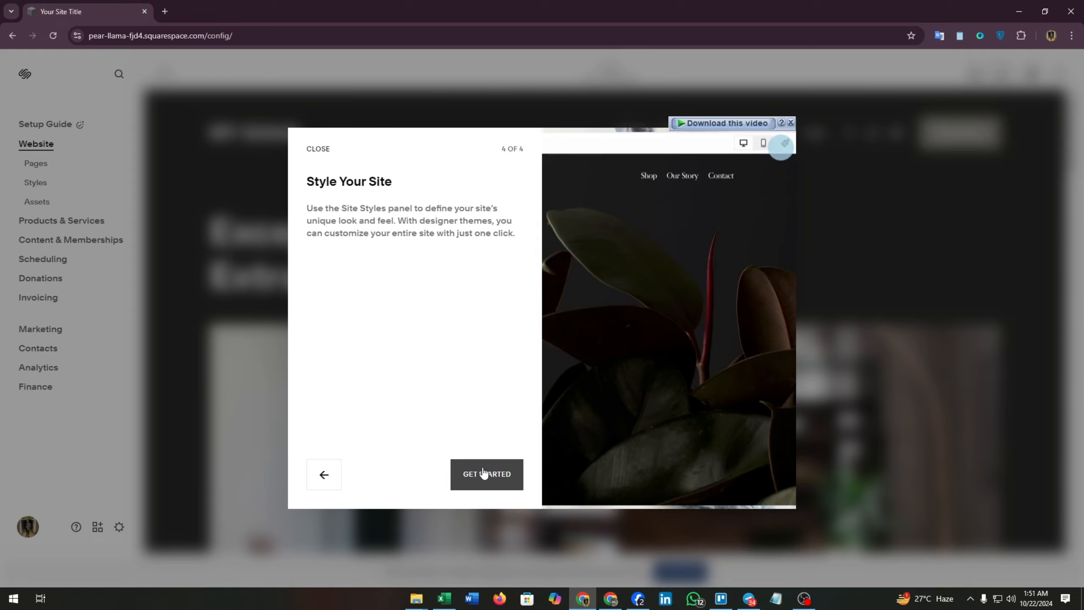
pyautogui.click(483, 473)
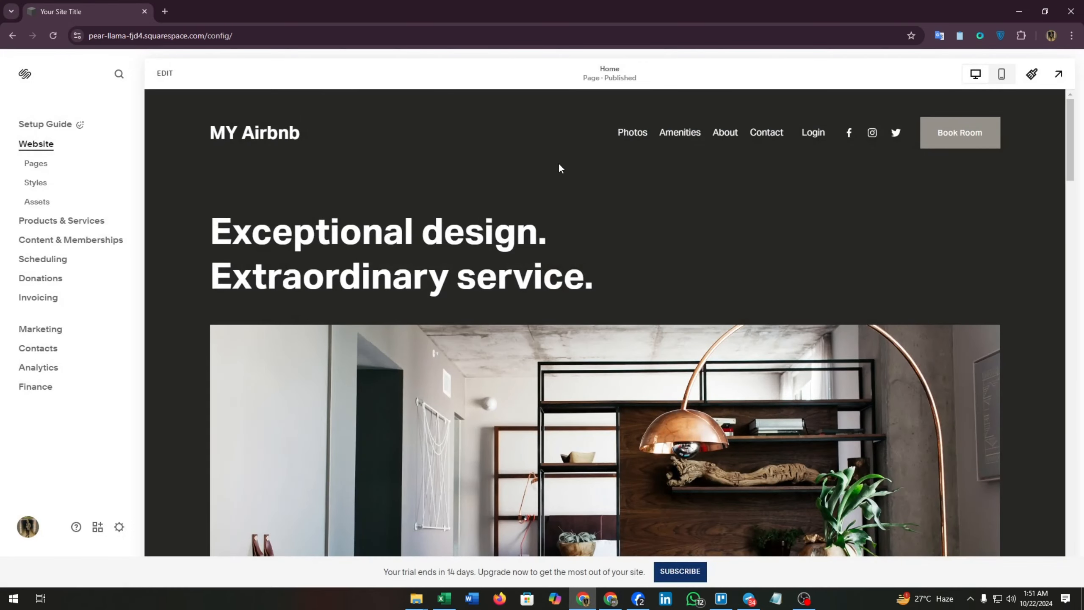
# Look through the Home page preview, from the header down to the About the Hotel section.
pyautogui.scroll(-20, 570, 248)
pyautogui.scroll(12, 571, 248)
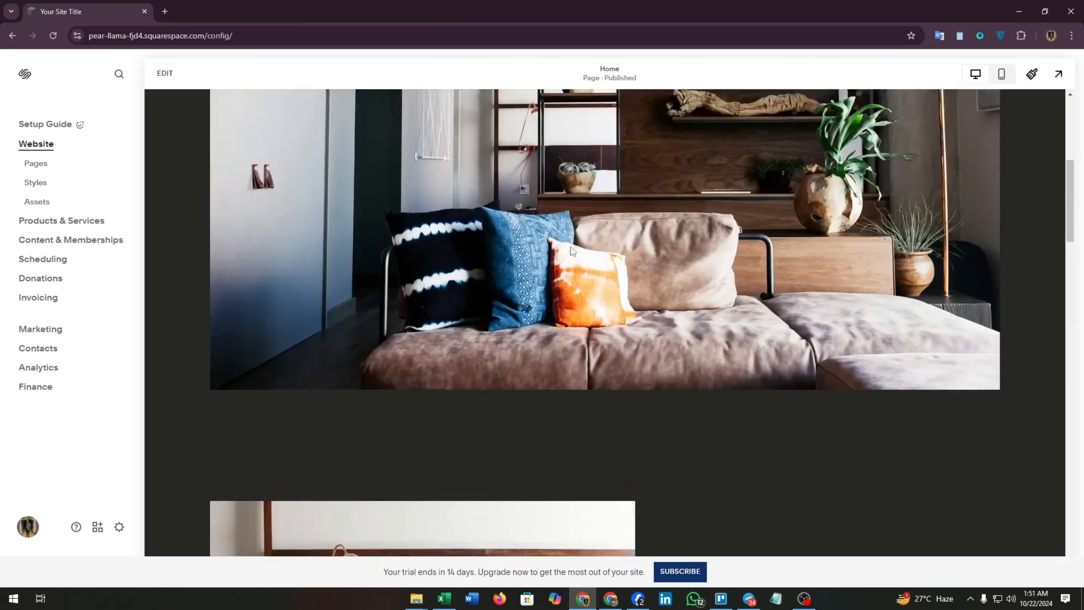
pyautogui.scroll(8, 570, 246)
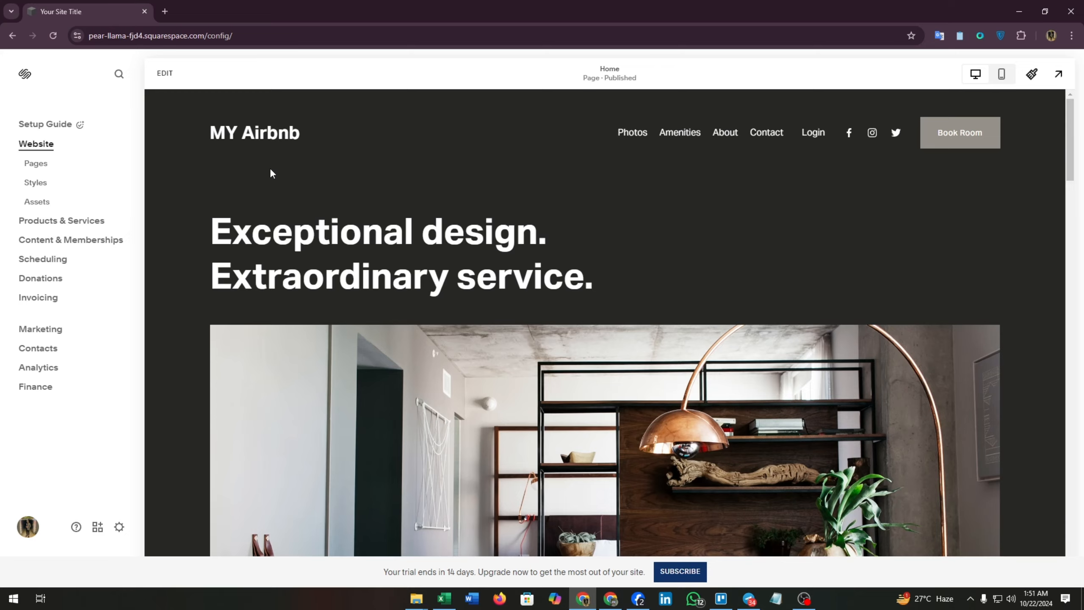
pyautogui.scroll(-10, 344, 209)
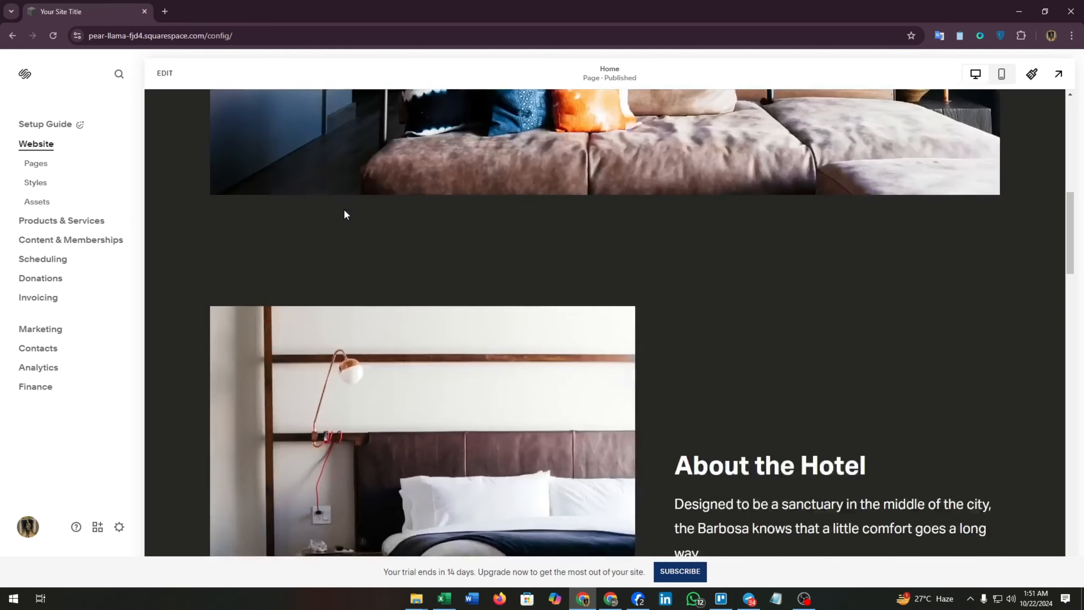
pyautogui.scroll(-5, 344, 209)
pyautogui.scroll(15, 340, 203)
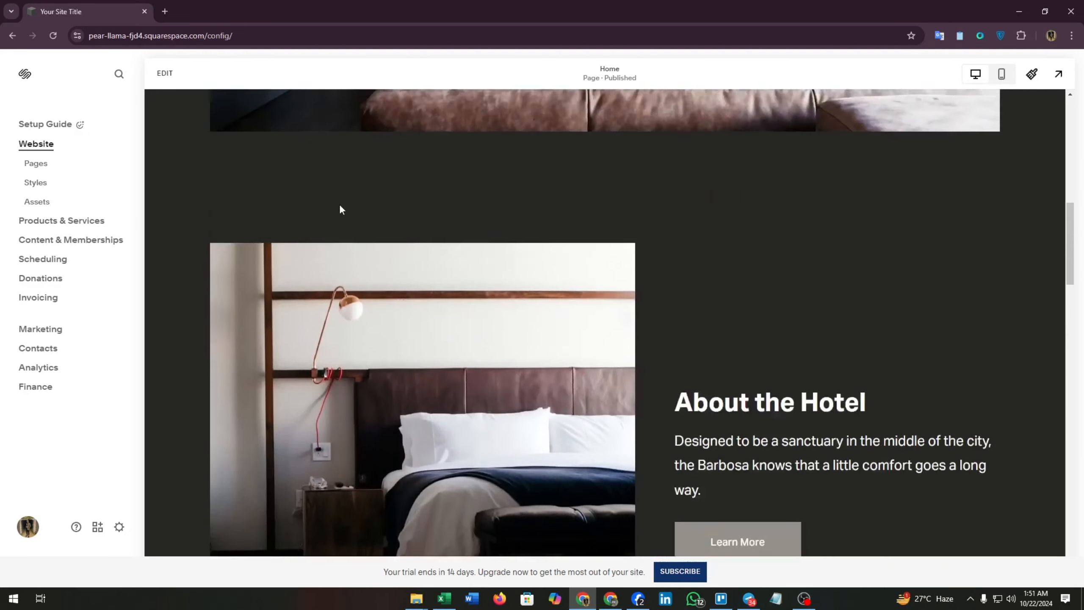
pyautogui.scroll(5, 340, 209)
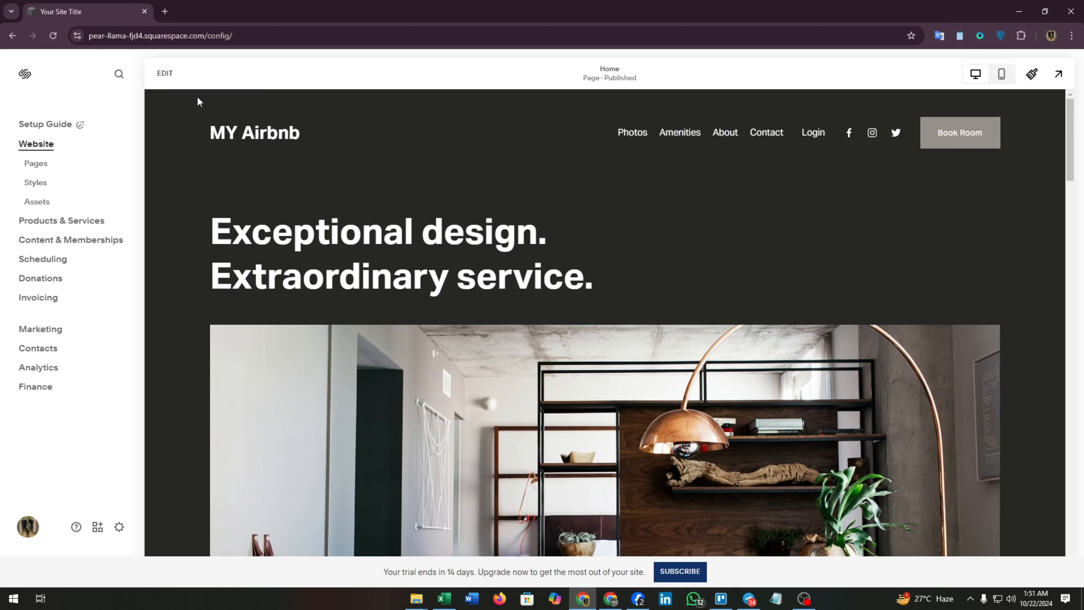
# Open the Home page for editing and look over its editable sections.
pyautogui.click(165, 72)
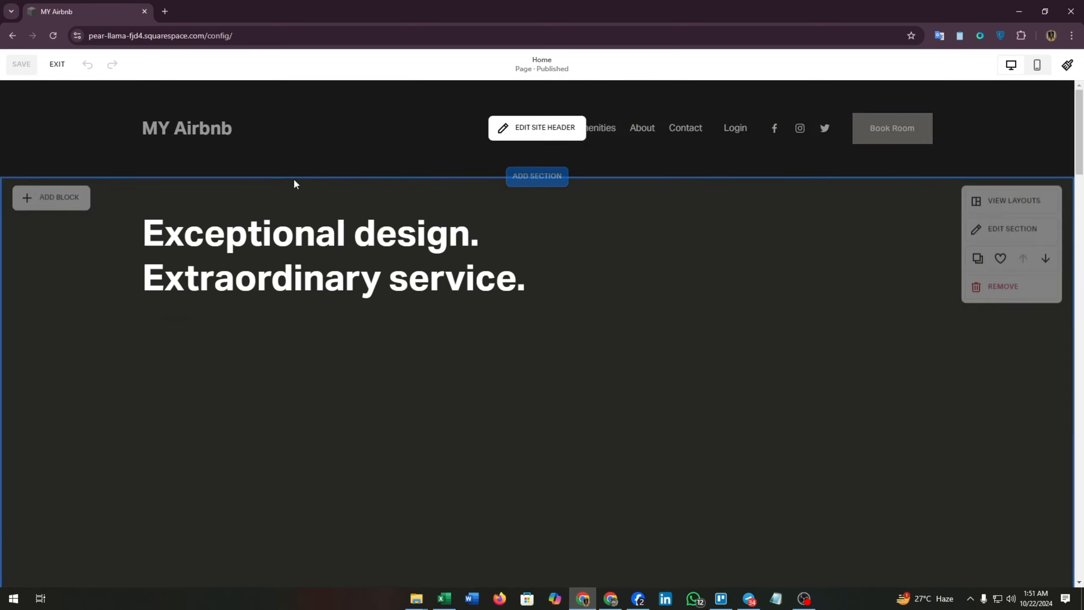
pyautogui.moveTo(508, 155)
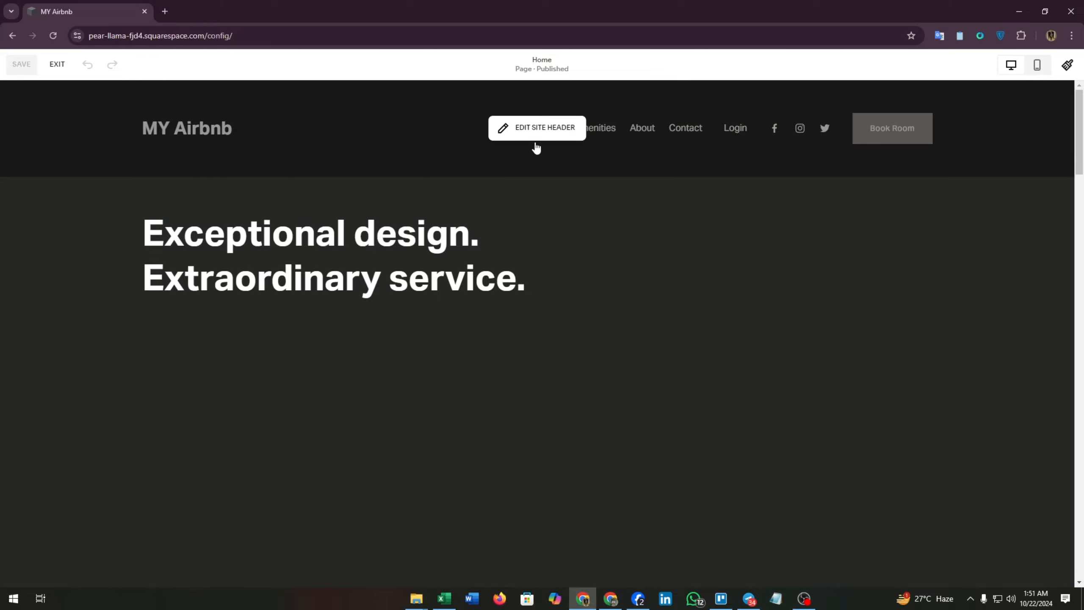
pyautogui.scroll(-10, 443, 211)
pyautogui.scroll(-4, 444, 217)
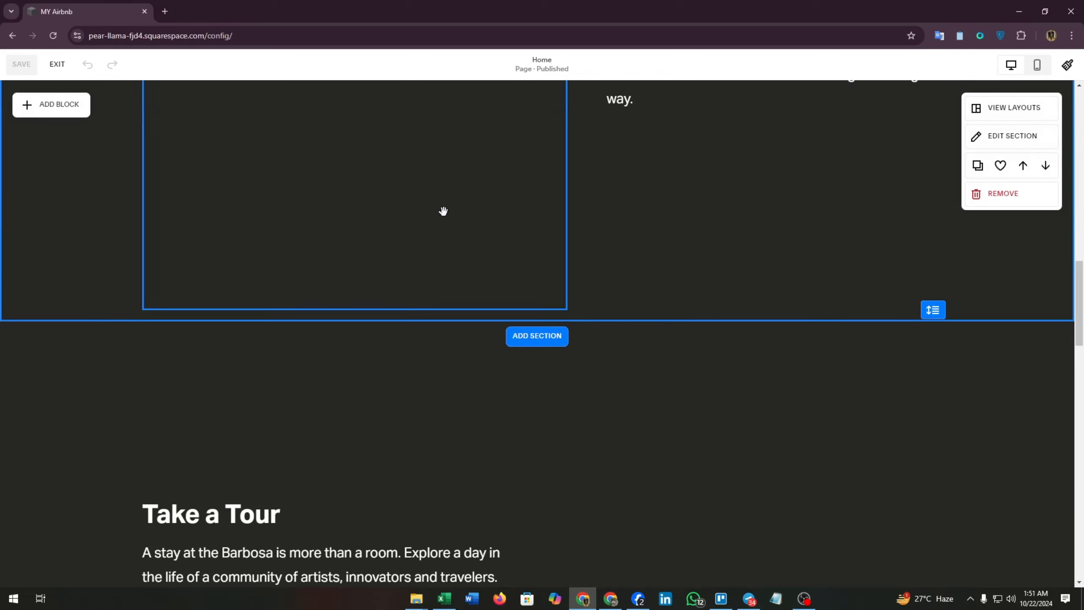
pyautogui.scroll(10, 442, 211)
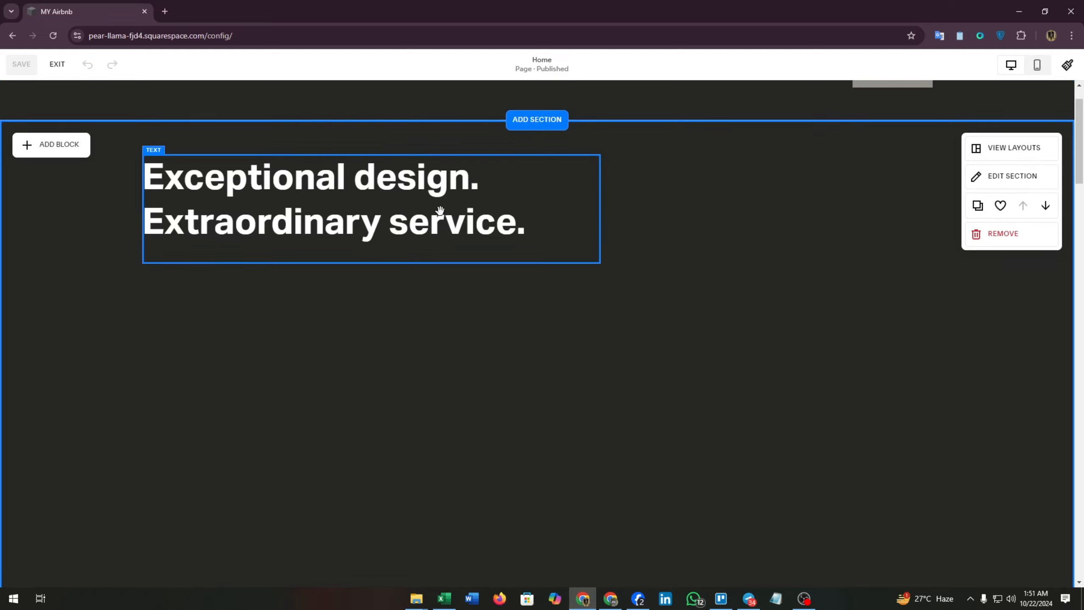
pyautogui.scroll(3, 305, 207)
# Replace the "Exceptional design. Extraordinary service." heading with "Book Your Living Room" and "In Cheap" on a second line.
pyautogui.doubleClick(283, 273)
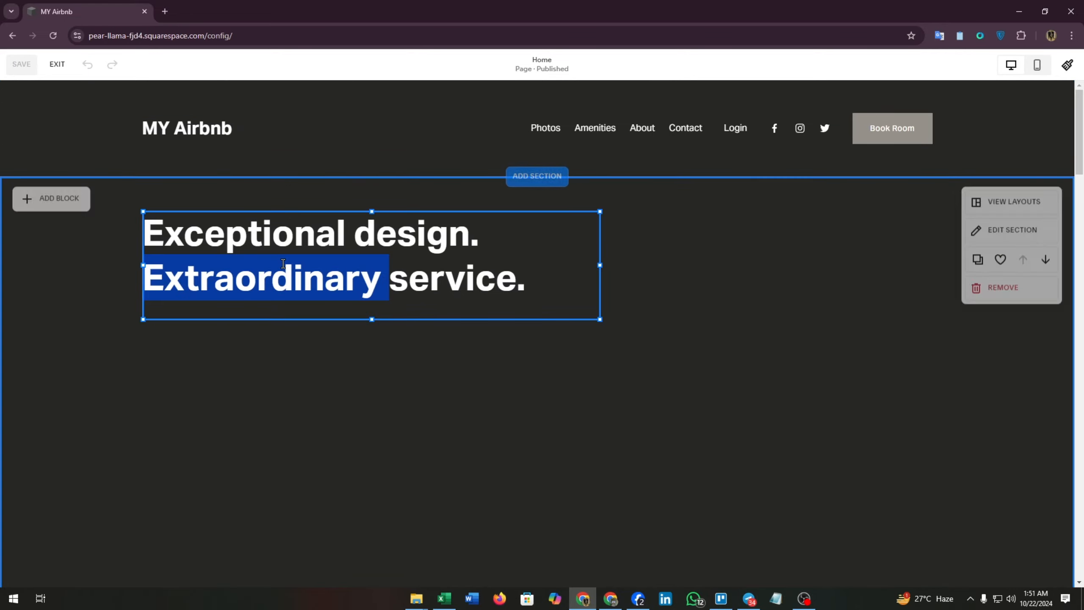
pyautogui.click(461, 276)
pyautogui.moveTo(523, 281); pyautogui.dragTo(145, 246)
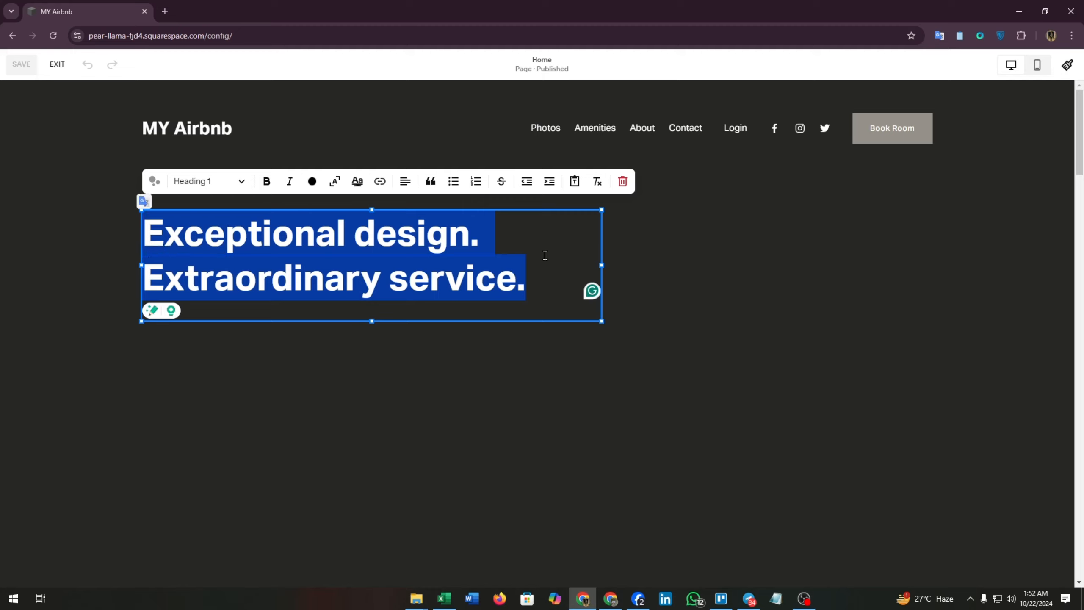
pyautogui.write('B')
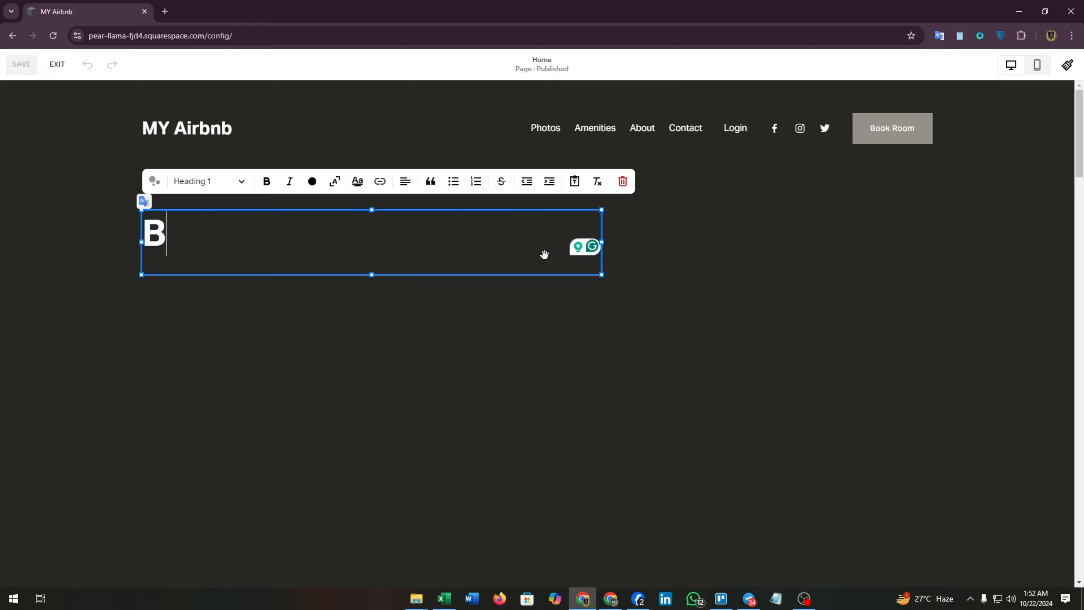
pyautogui.write('ook Your ')
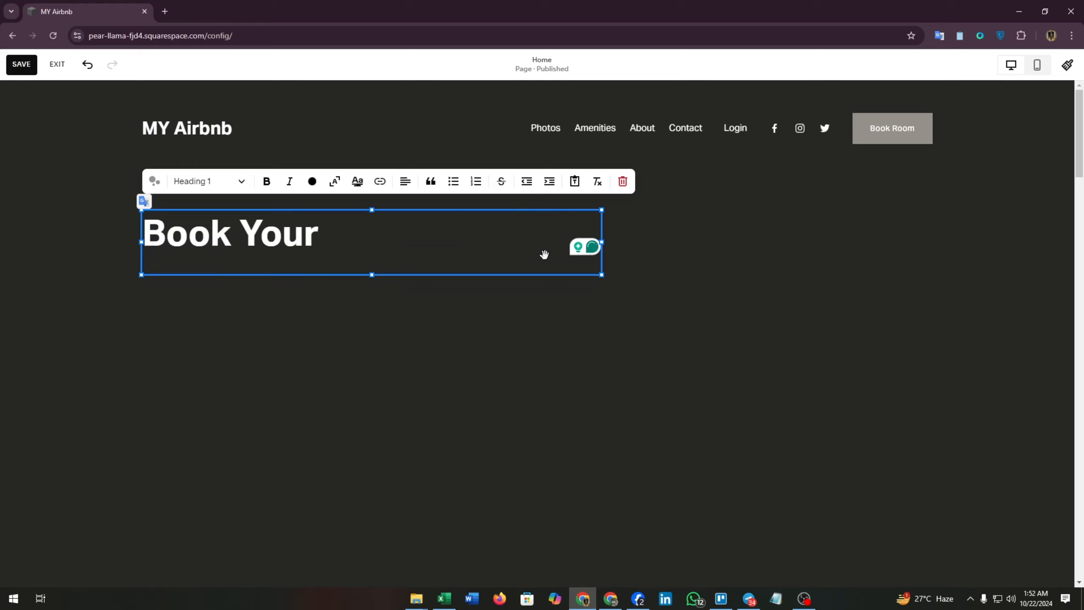
pyautogui.write('Heven')
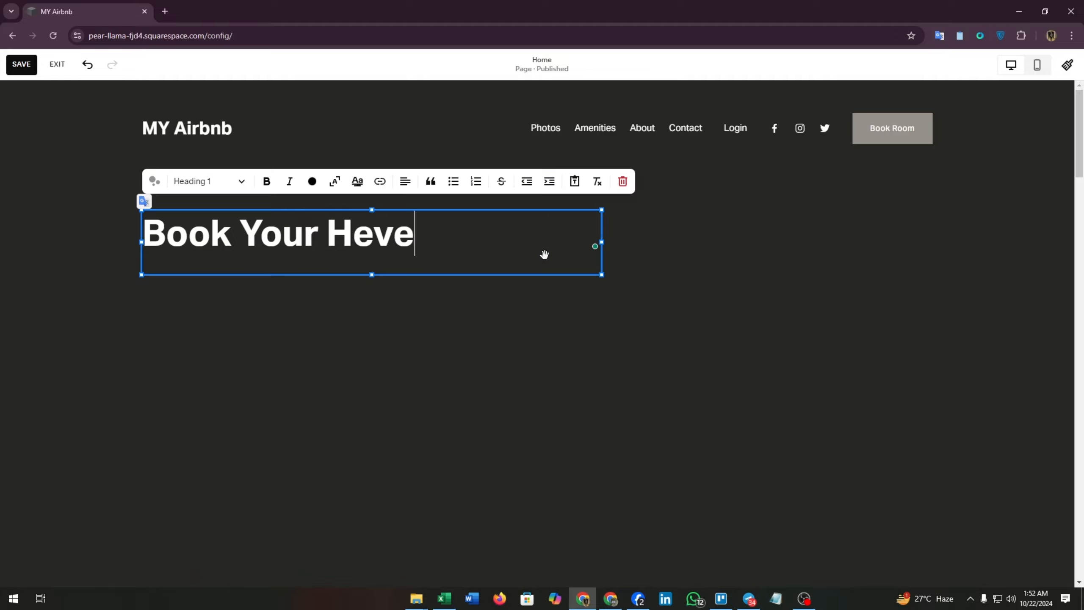
pyautogui.press('BackSpace')
pyautogui.press('BackSpace')
pyautogui.press('BackSpace')
pyautogui.press('BackSpace')
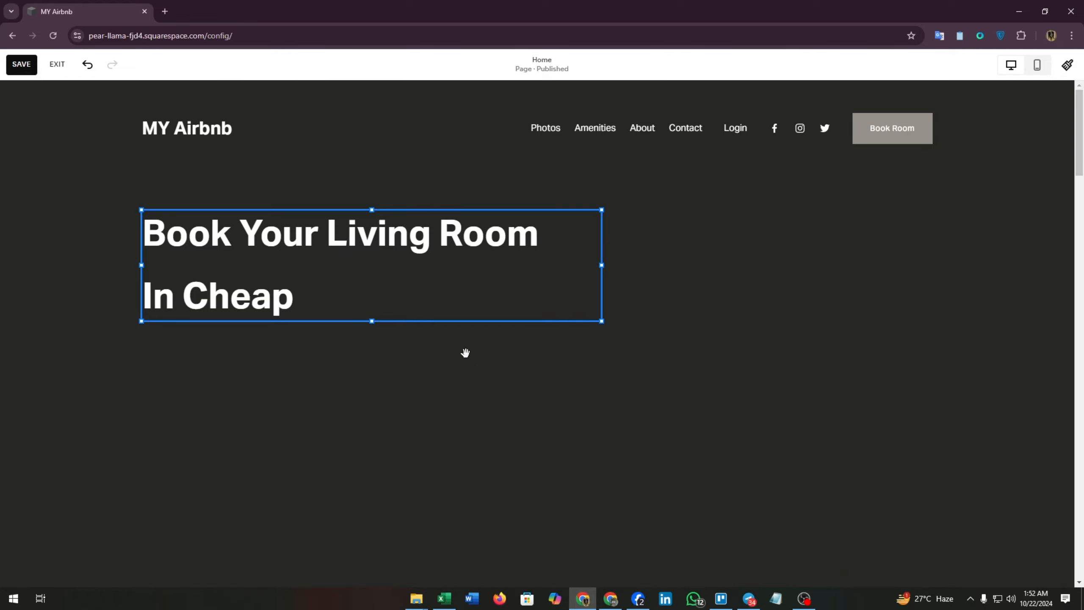
# Try moving the main heading block to the centre of its section and back again.
pyautogui.moveTo(426, 269); pyautogui.dragTo(599, 259)
pyautogui.click(606, 262)
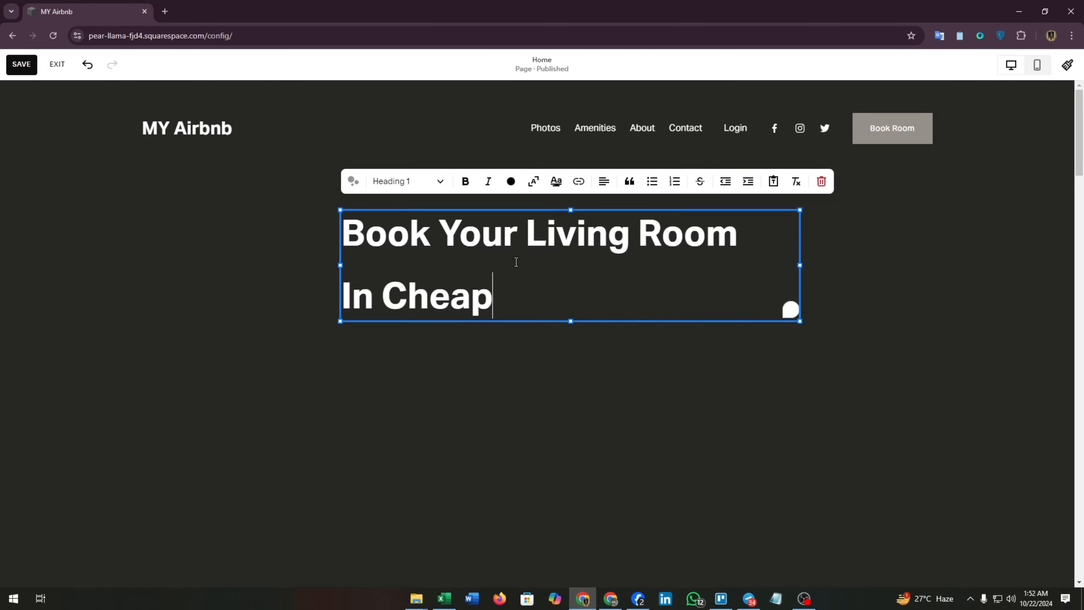
pyautogui.click(615, 342)
pyautogui.moveTo(624, 293); pyautogui.dragTo(416, 276)
# View the content settings of the large image block below the main heading and close them.
pyautogui.scroll(-10, 590, 297)
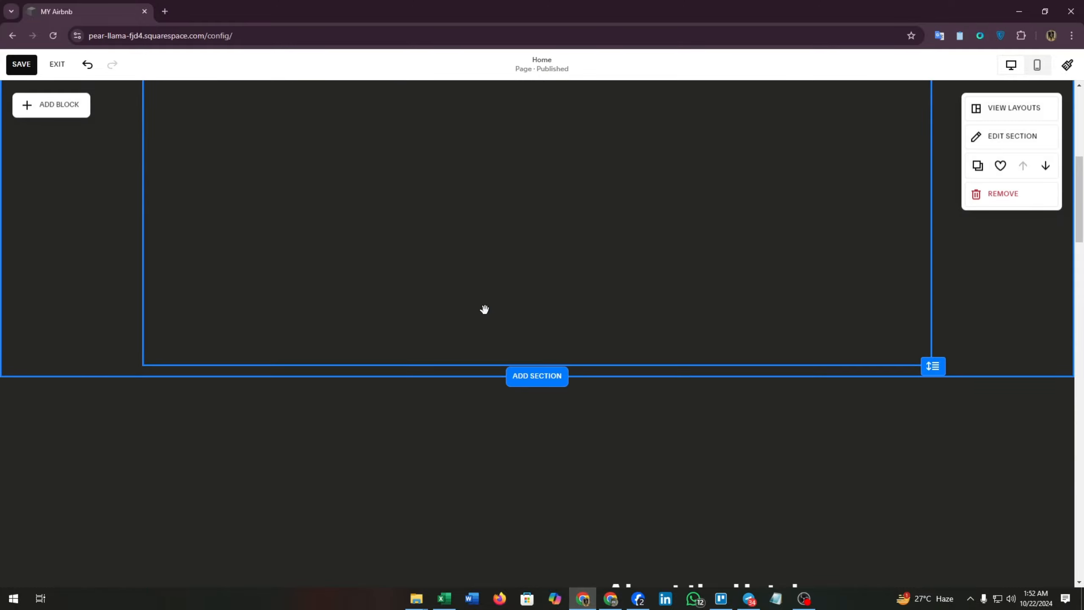
pyautogui.scroll(4, 484, 309)
pyautogui.click(554, 310)
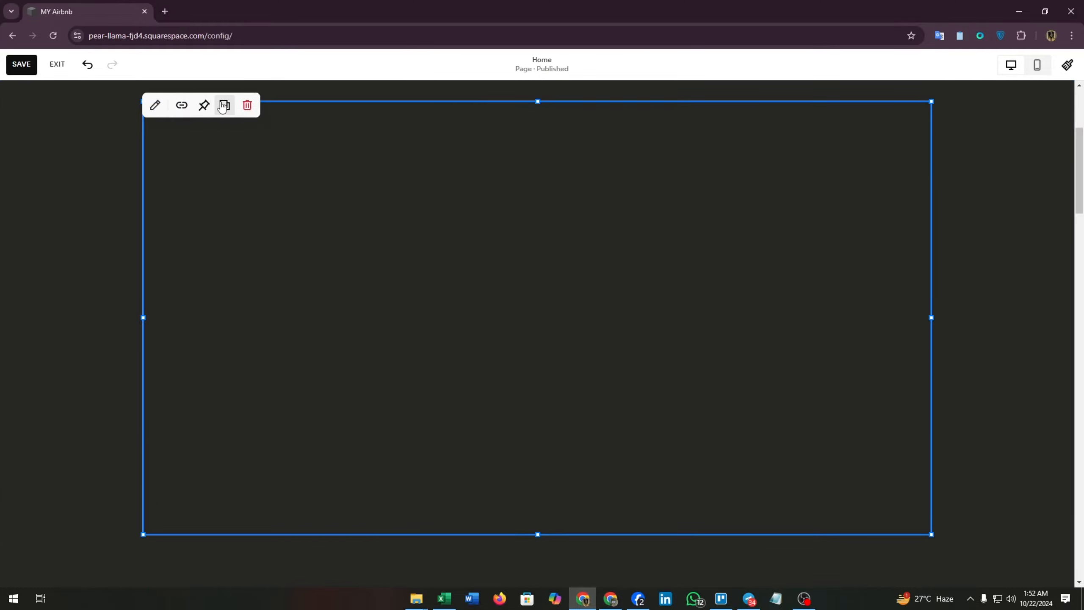
pyautogui.click(155, 105)
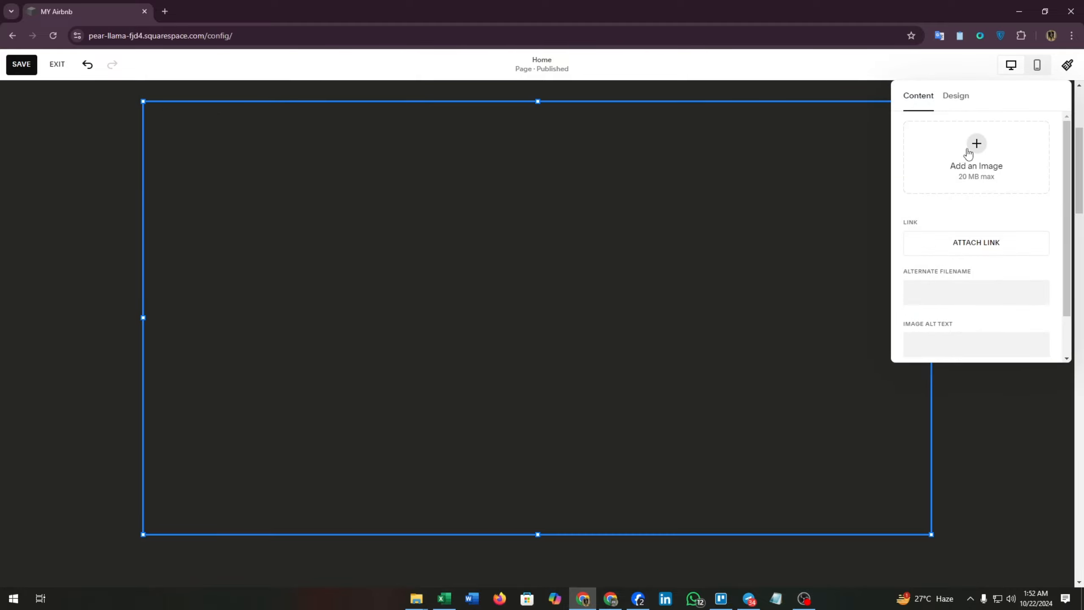
pyautogui.click(92, 248)
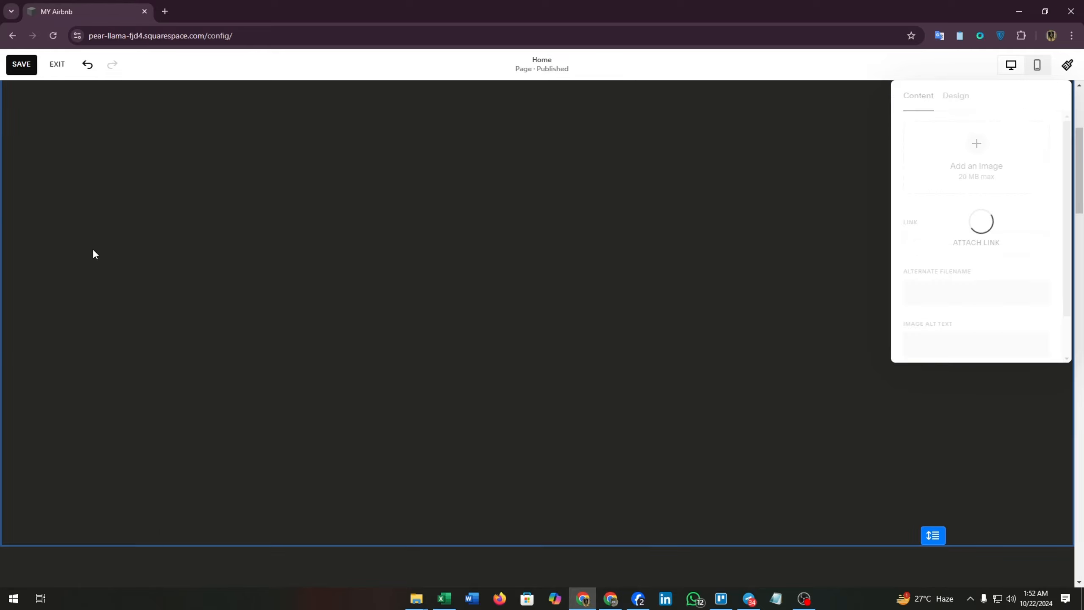
# Add a blank section between the guest quotes and the "Plan a stay with us today." section.
pyautogui.scroll(-5, 545, 215)
pyautogui.scroll(-15, 546, 214)
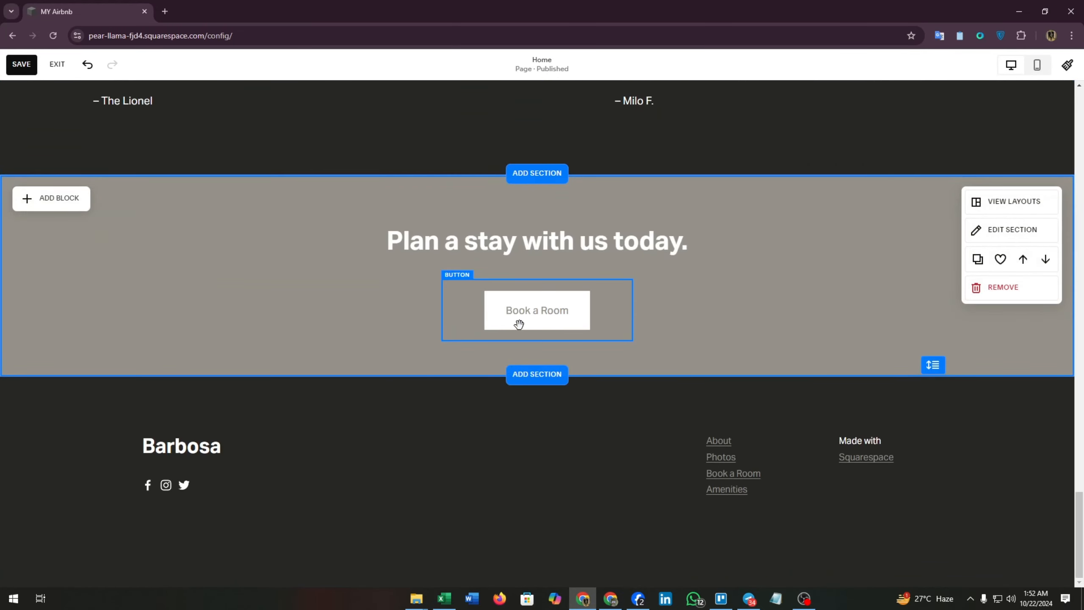
pyautogui.scroll(3, 606, 290)
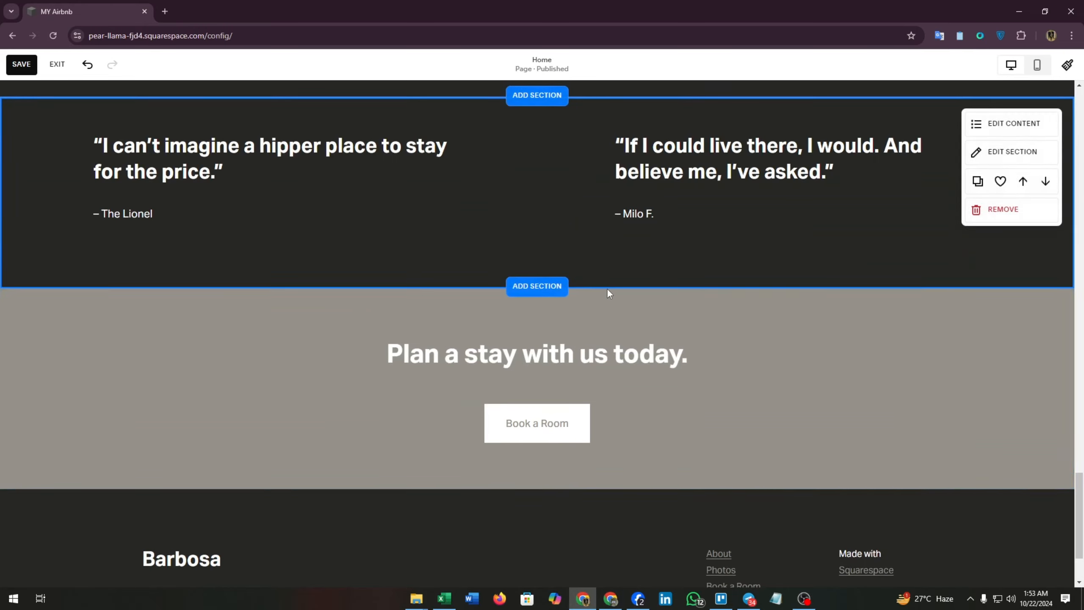
pyautogui.click(537, 286)
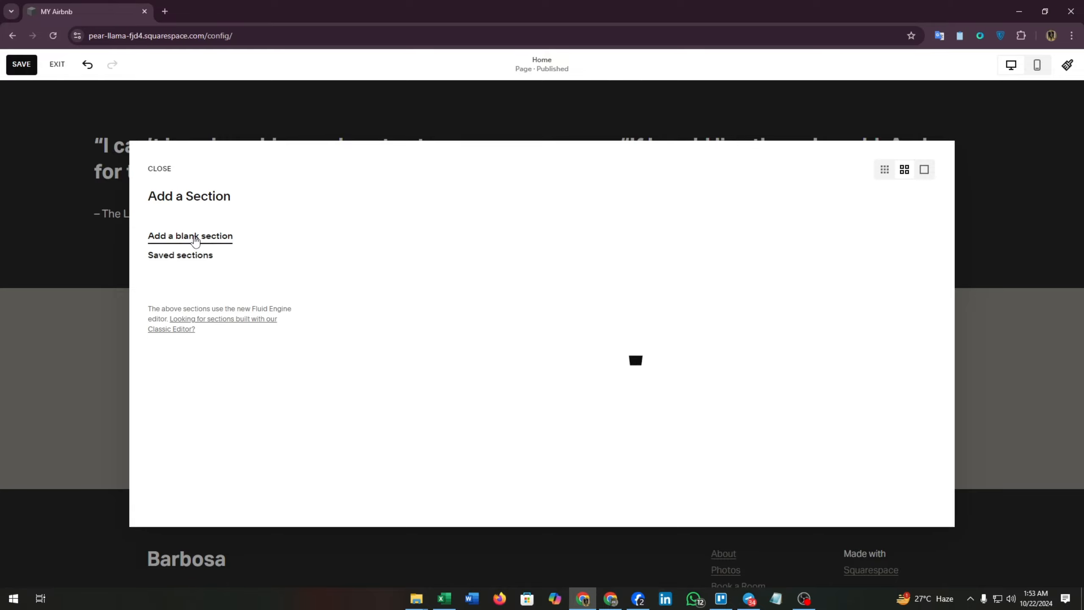
pyautogui.click(200, 237)
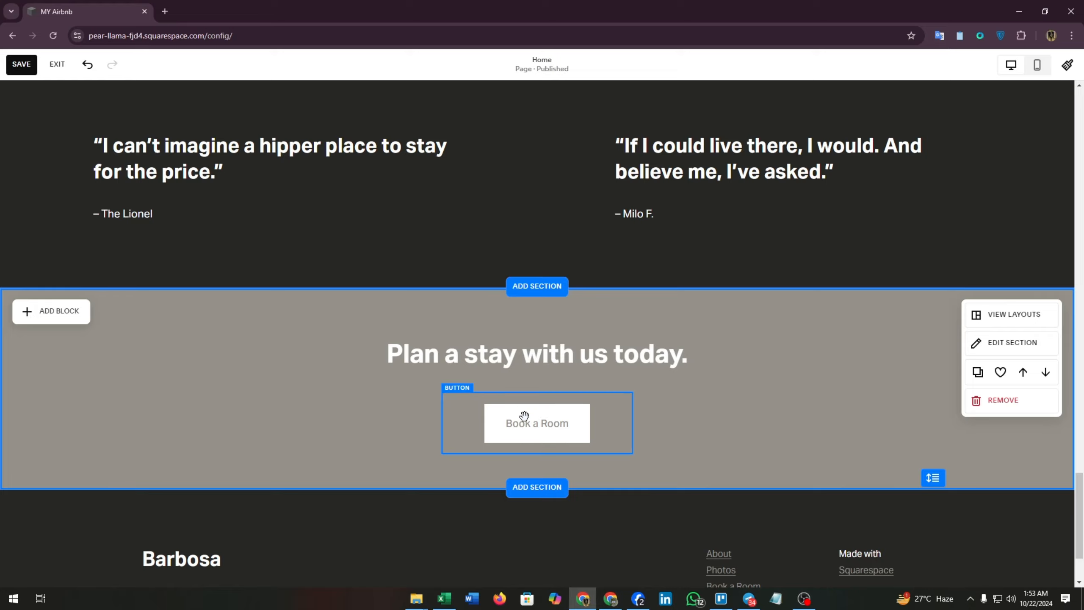
# Search the blocks for "fo" and add a Form block to the "Plan a stay with us today." section.
pyautogui.scroll(-3, 521, 418)
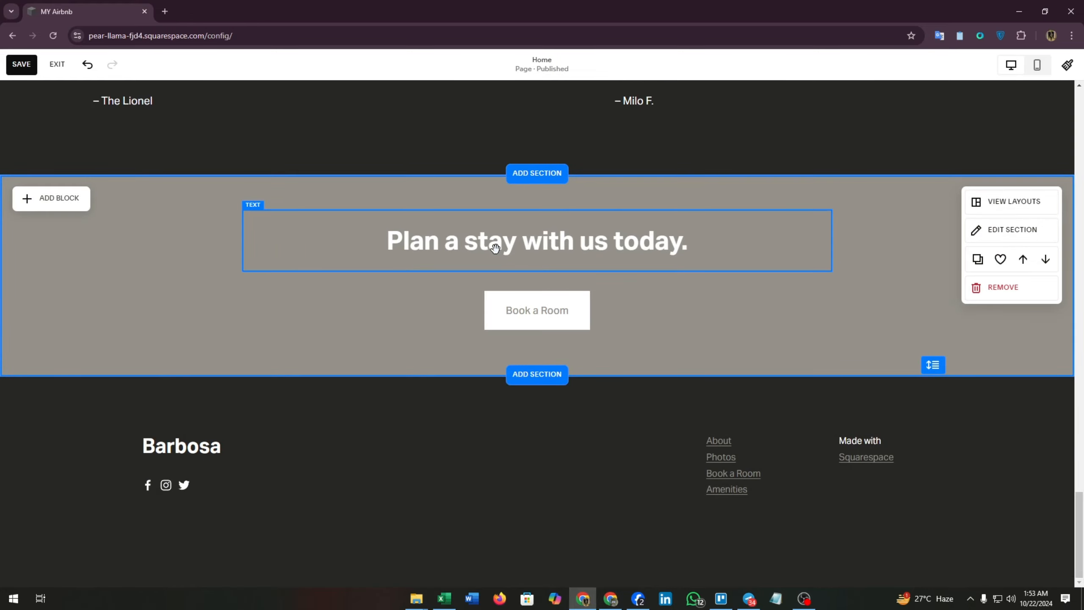
pyautogui.click(62, 204)
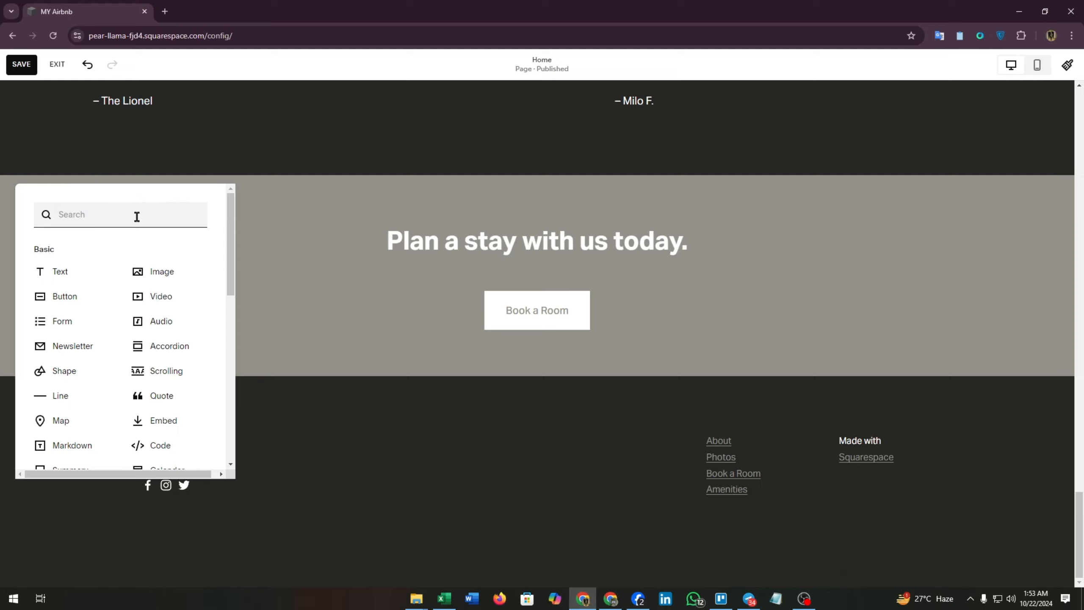
pyautogui.write('fo')
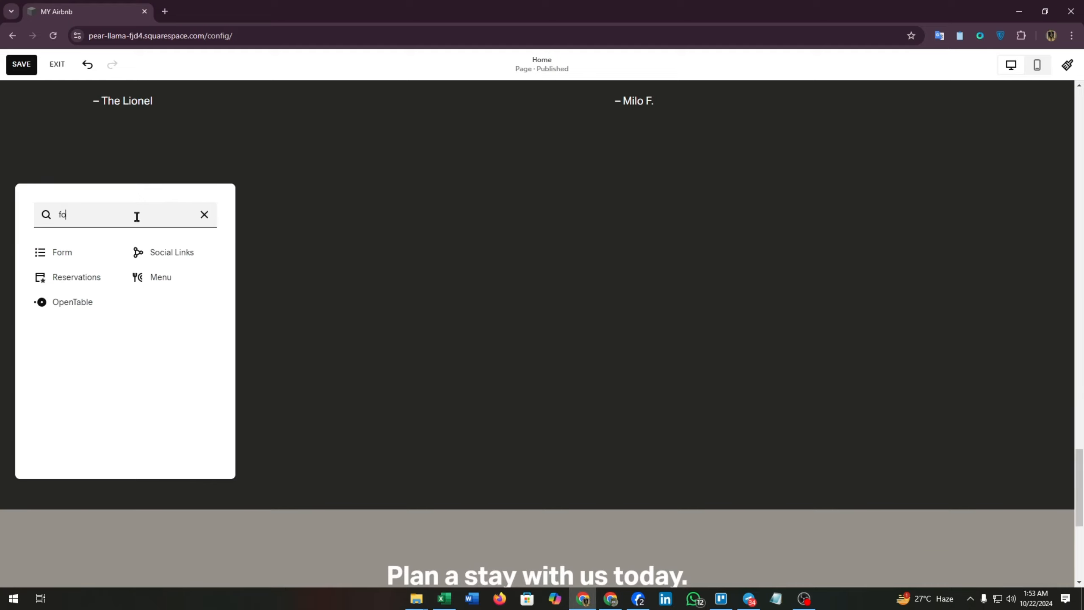
pyautogui.click(71, 254)
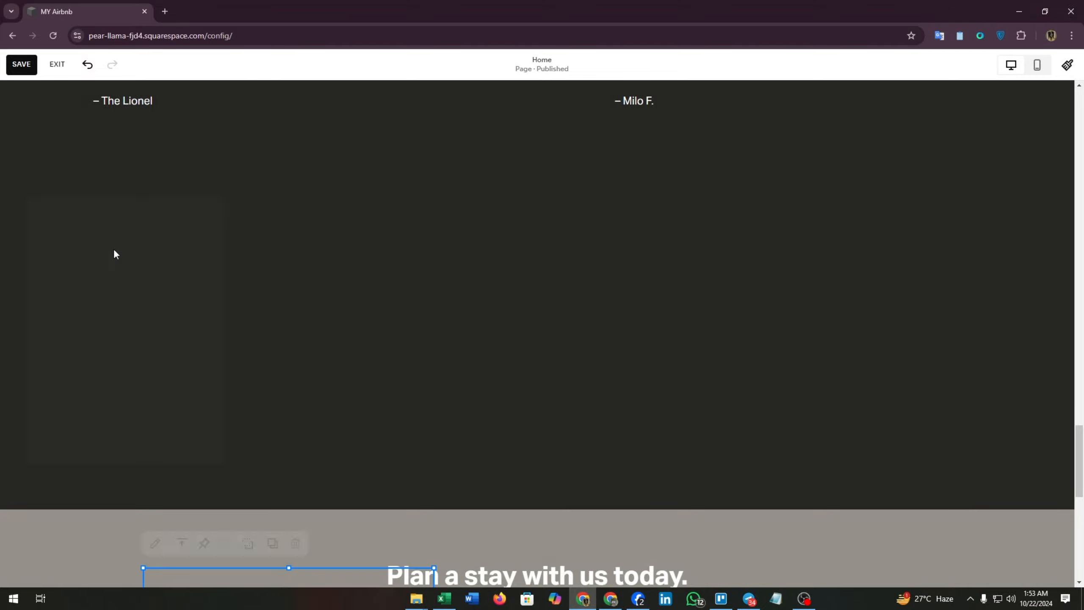
# Move the new form block away from the heading toward the right side of the page.
pyautogui.scroll(-1, 347, 326)
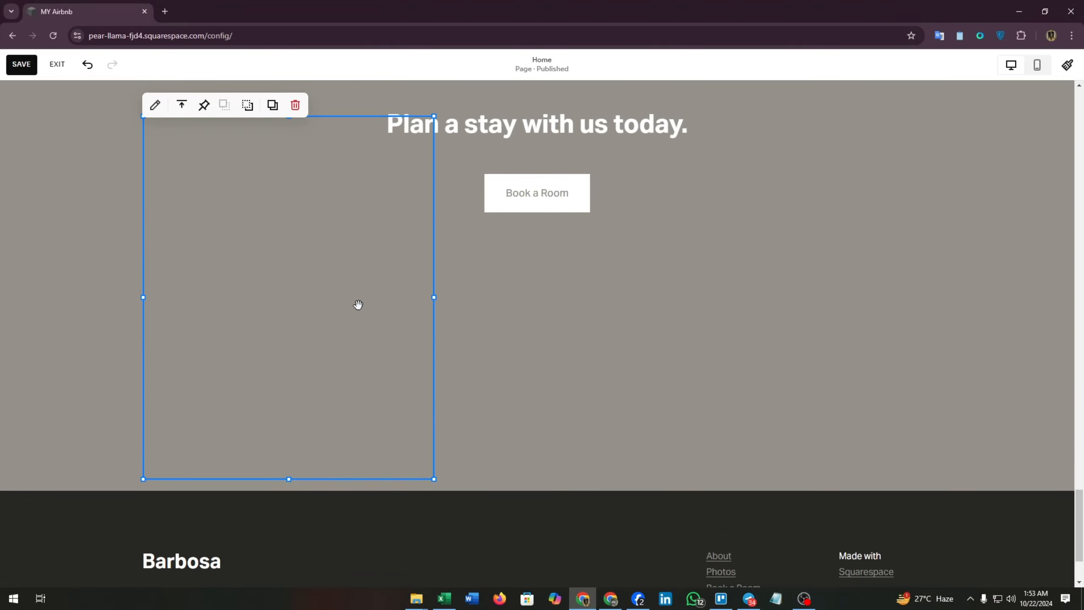
pyautogui.moveTo(358, 305); pyautogui.dragTo(802, 355)
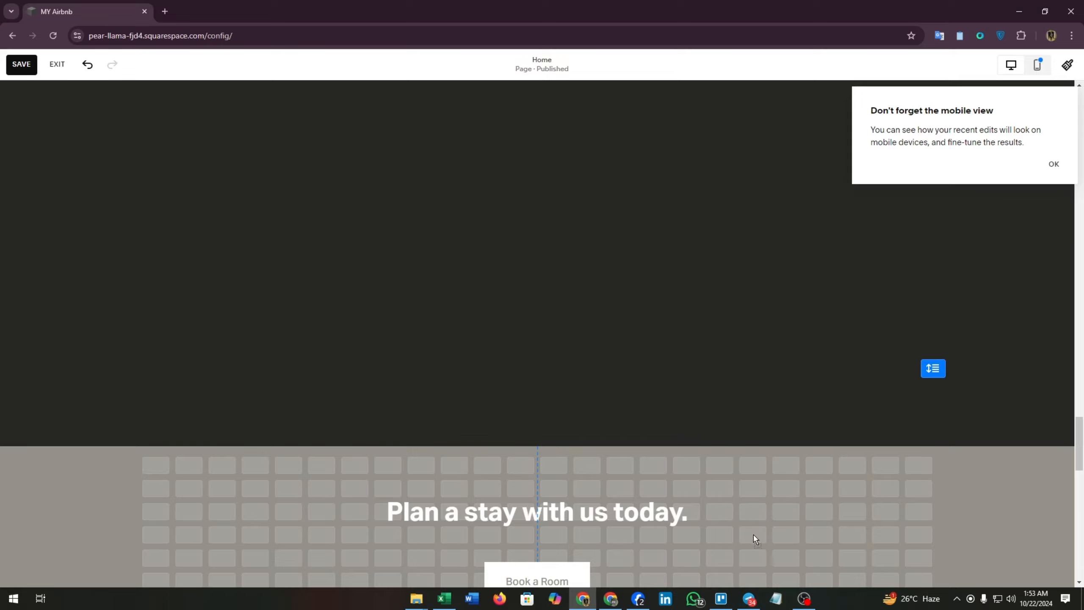
pyautogui.moveTo(754, 535); pyautogui.dragTo(755, 534)
pyautogui.scroll(-3, 1039, 237)
pyautogui.scroll(-4, 823, 363)
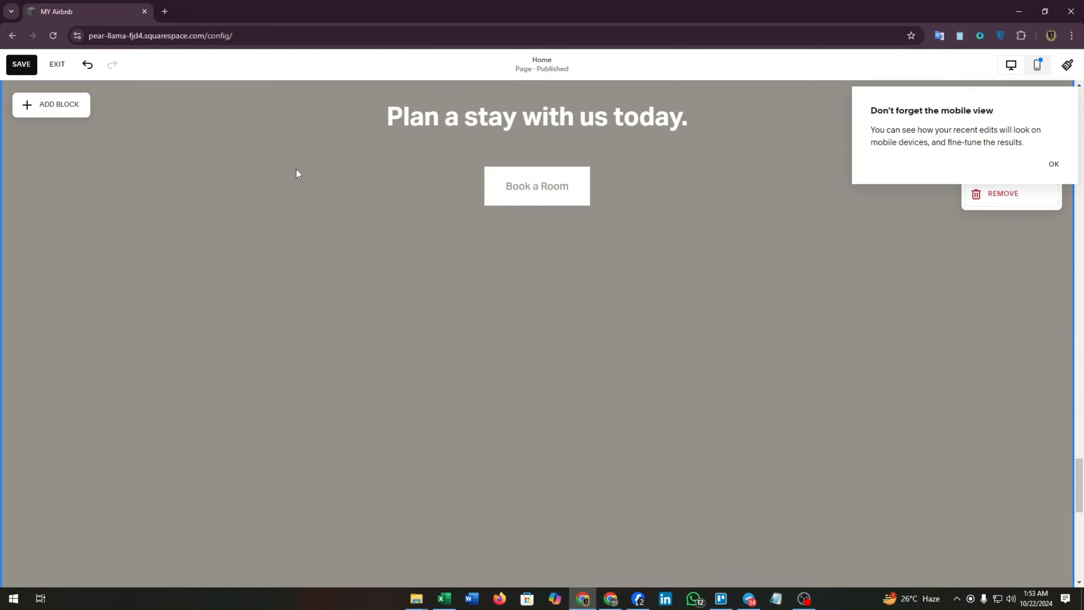
# Add another Form block to the "Plan a stay with us today." section.
pyautogui.click(45, 104)
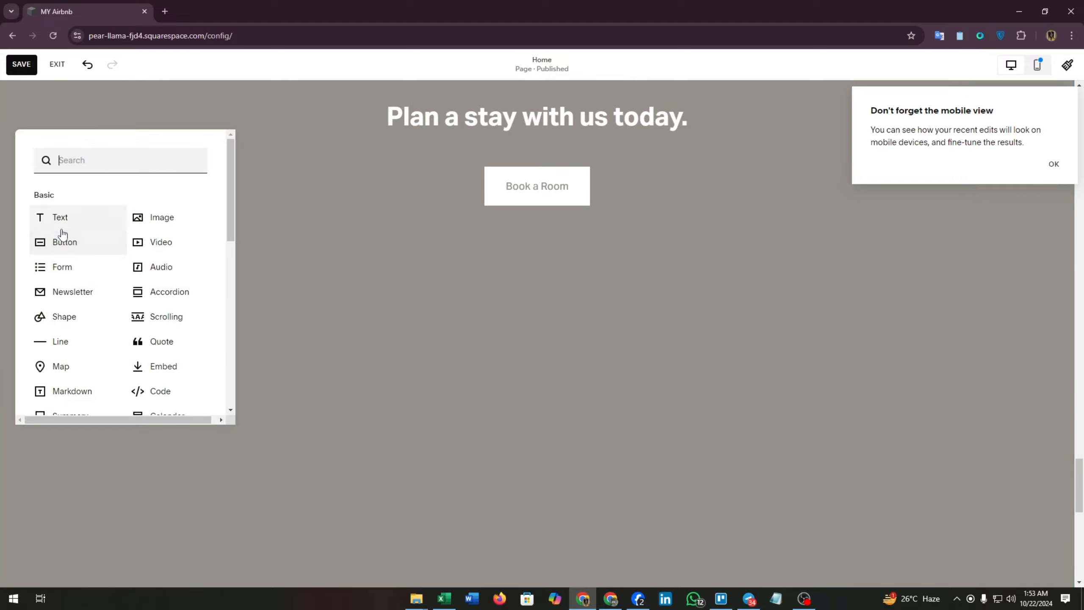
pyautogui.click(58, 267)
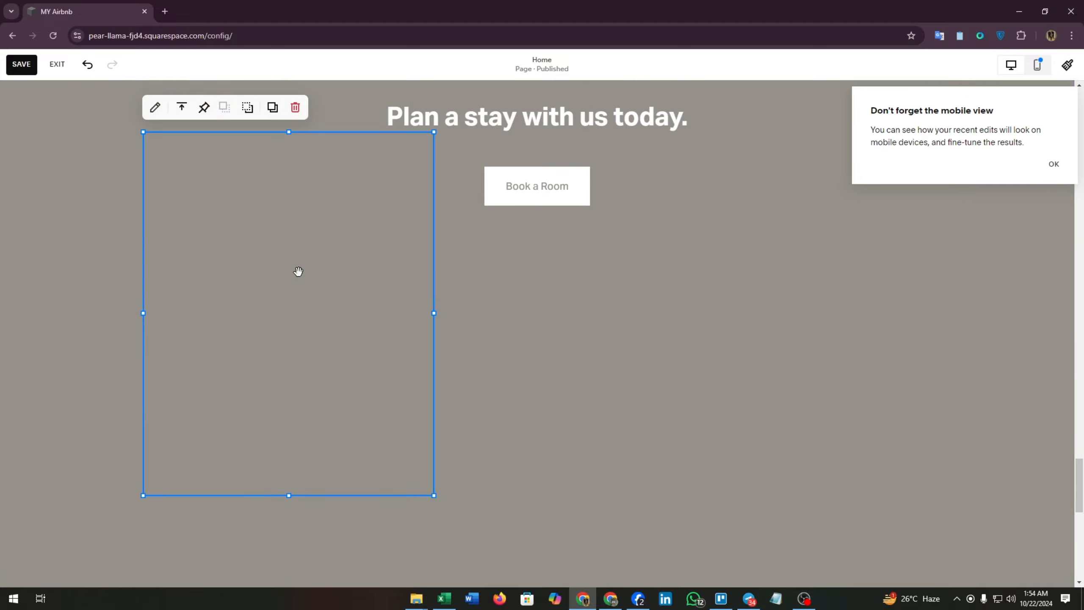
# Open the form block on the left for editing and enter "Get A Quota" as form name with "Submit" as button text.
pyautogui.click(581, 277)
pyautogui.click(327, 263)
pyautogui.click(328, 263)
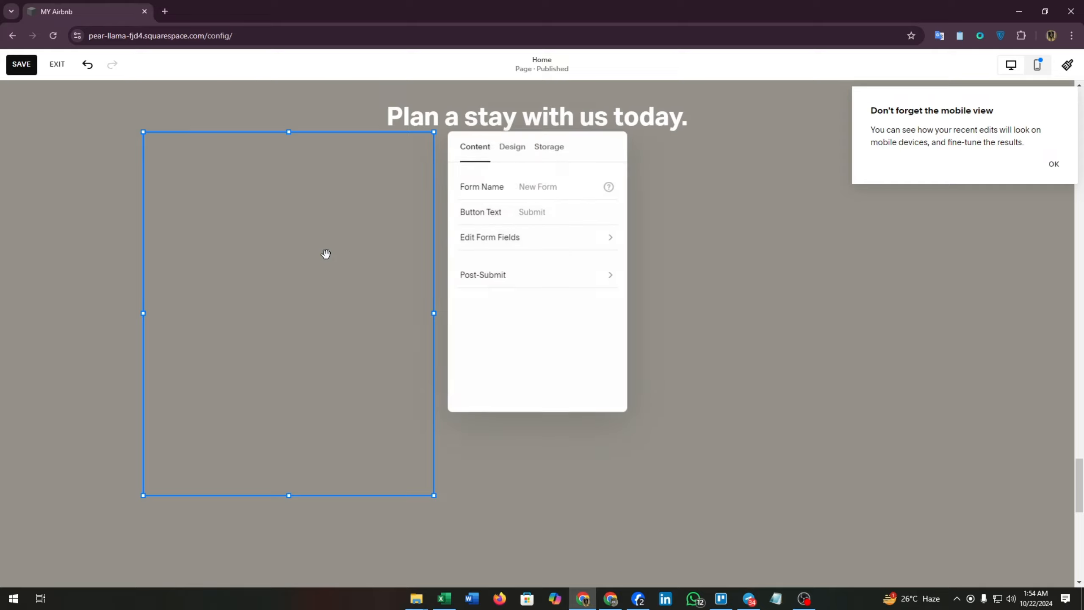
pyautogui.click(541, 190)
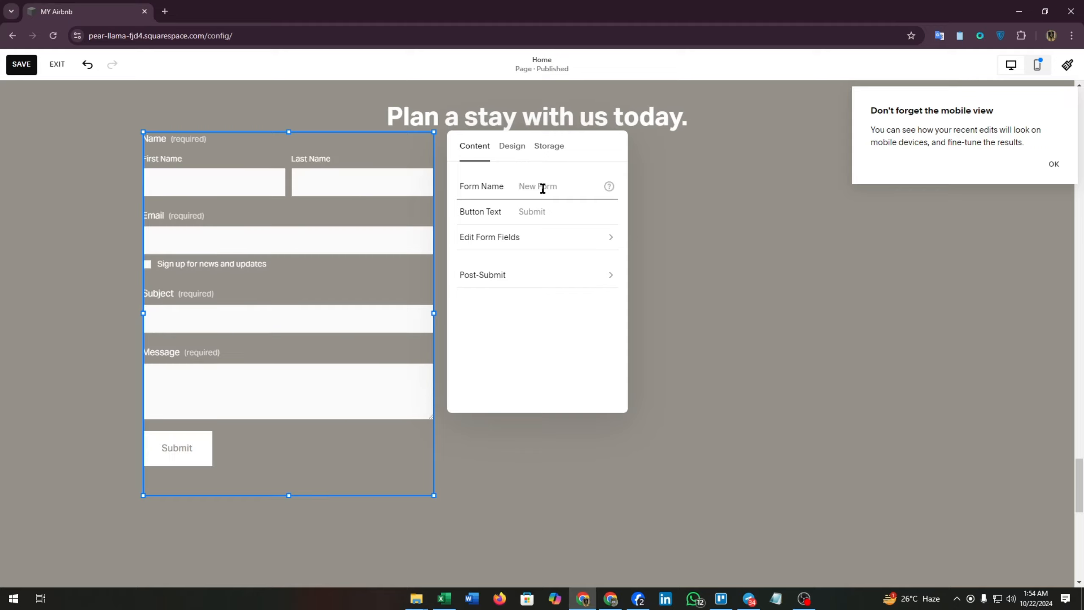
pyautogui.click(537, 217)
pyautogui.click(181, 462)
pyautogui.click(510, 239)
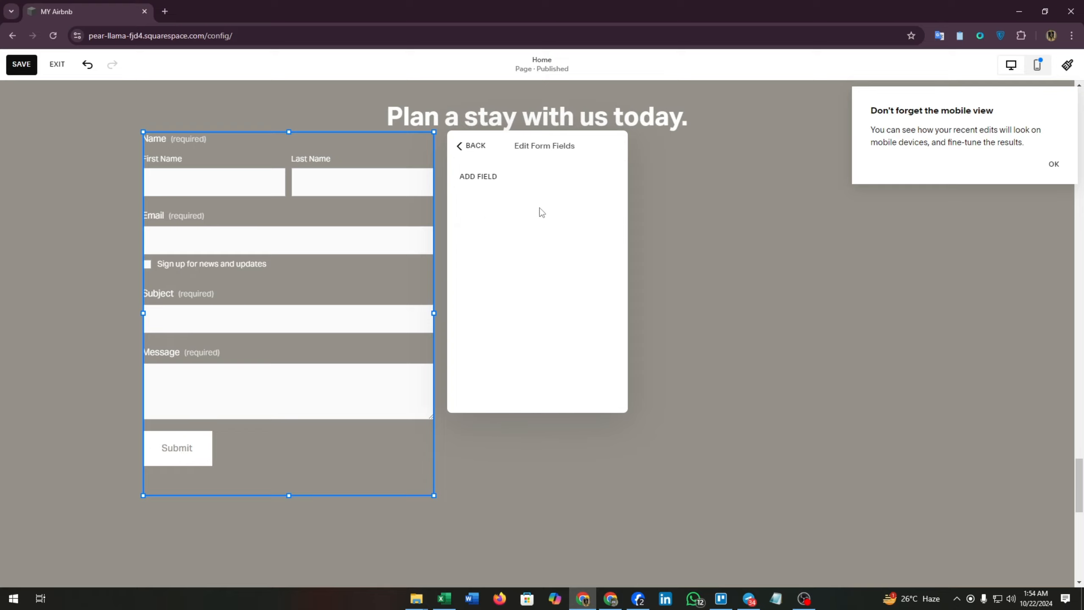
pyautogui.click(459, 147)
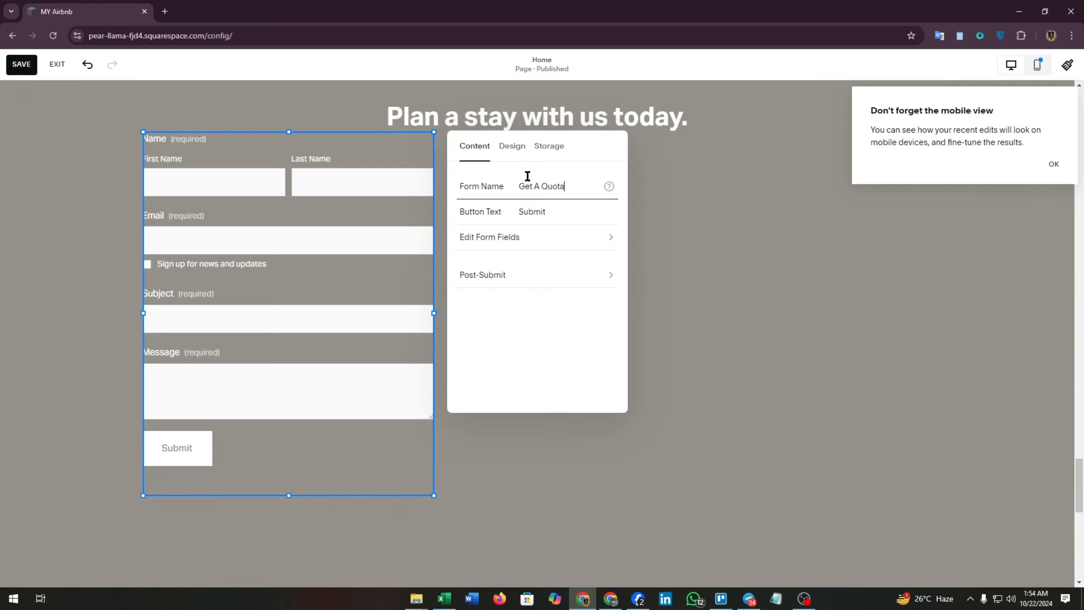
# Review the form's style, its button style choices and its storage and notification settings.
pyautogui.click(512, 146)
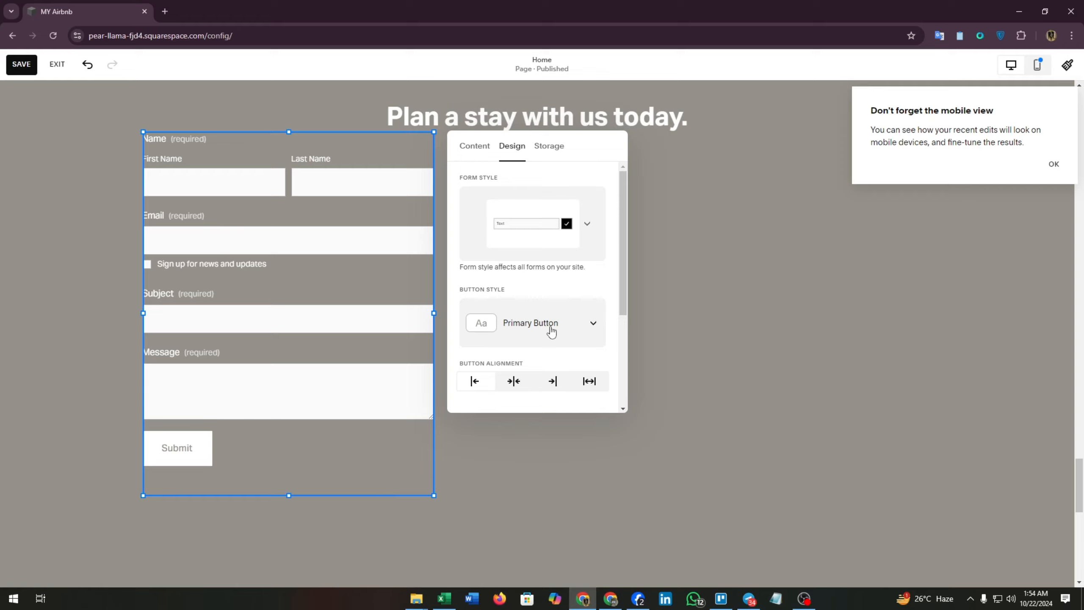
pyautogui.click(581, 329)
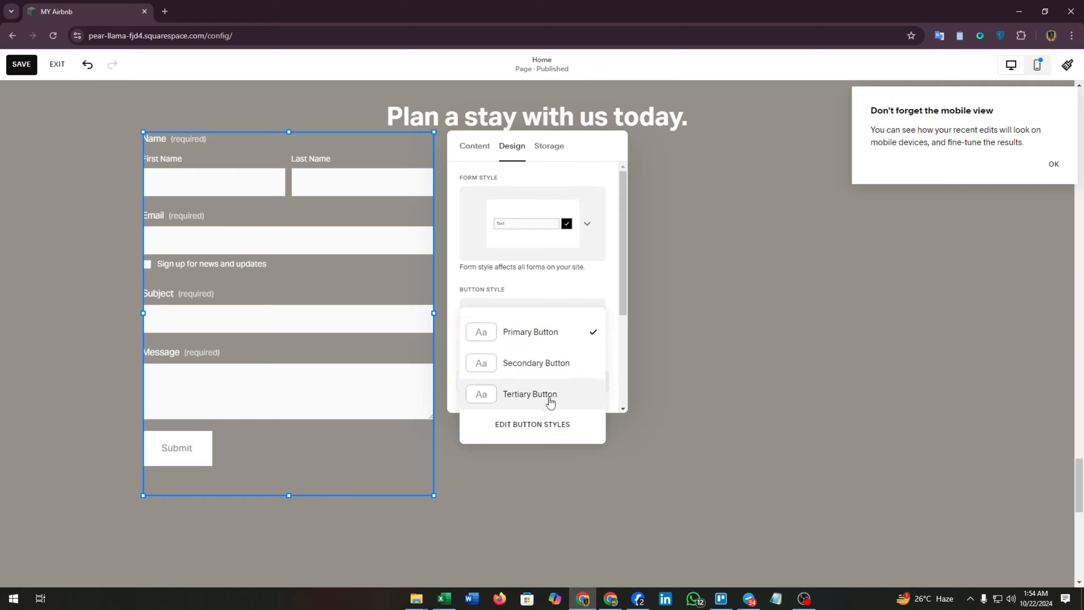
pyautogui.click(587, 296)
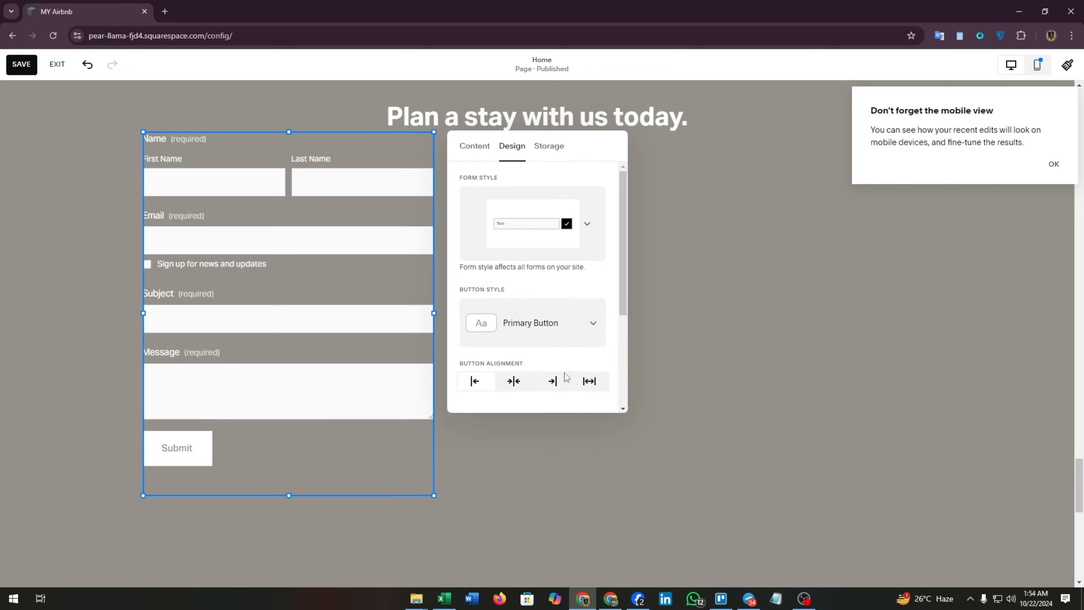
pyautogui.click(544, 149)
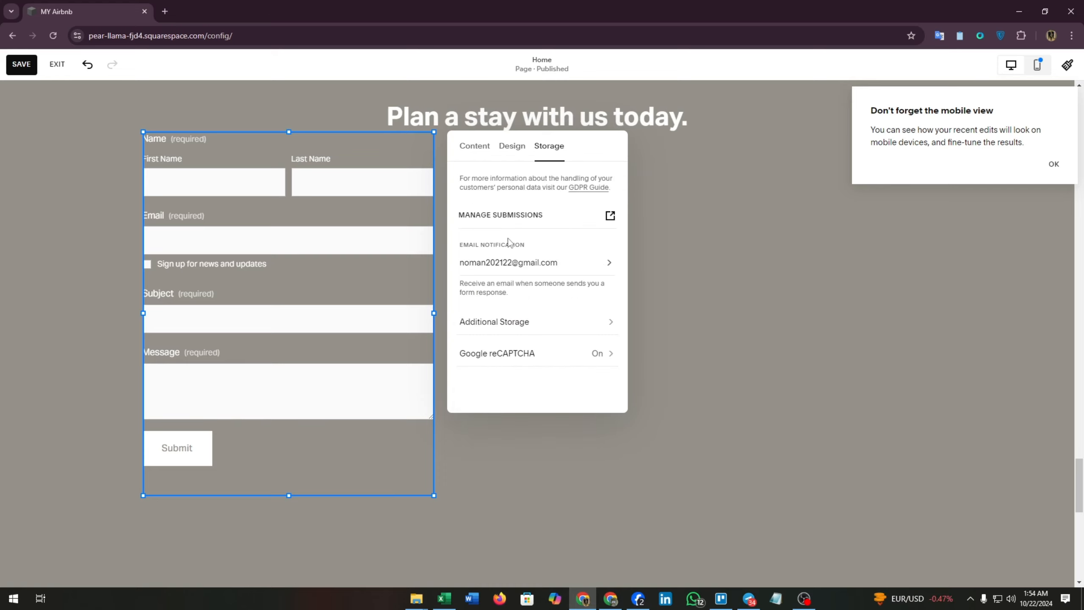
pyautogui.click(659, 312)
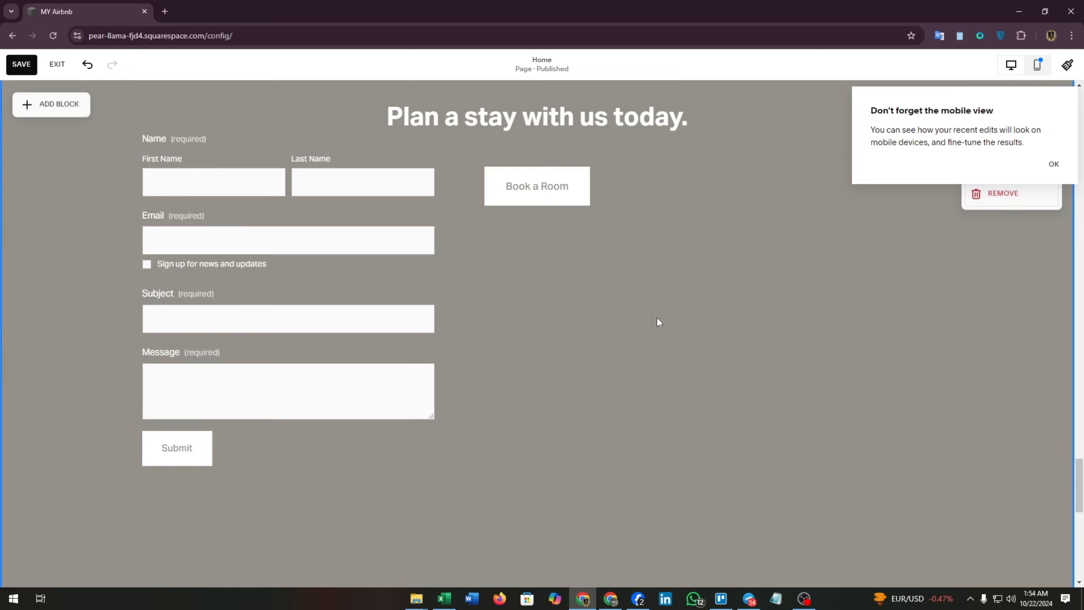
# In the mobile view, delete the form block below the "Book a Room" button.
pyautogui.click(206, 145)
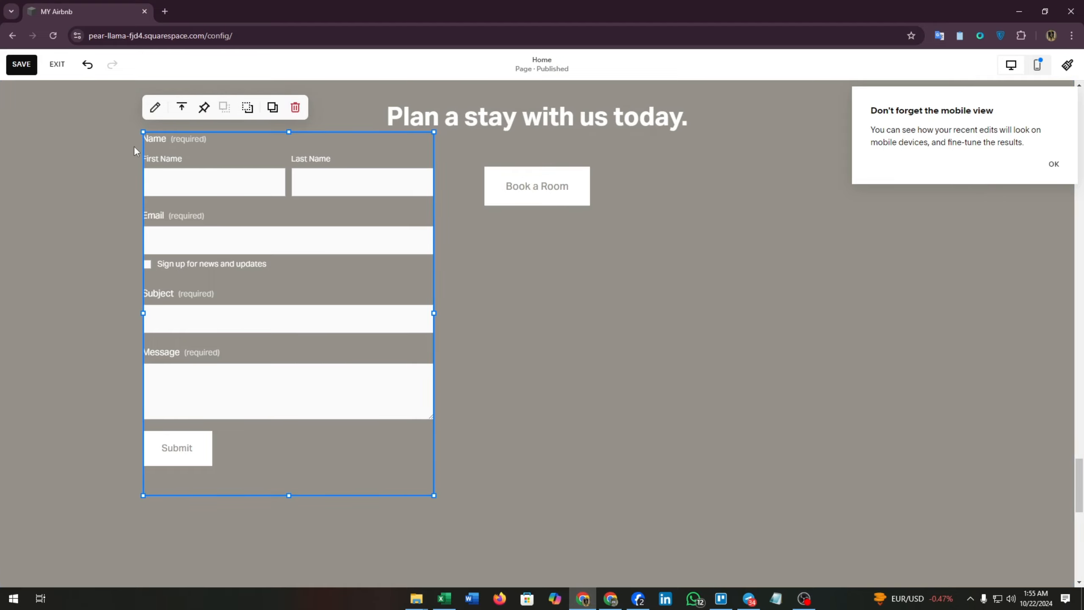
pyautogui.scroll(3, 362, 213)
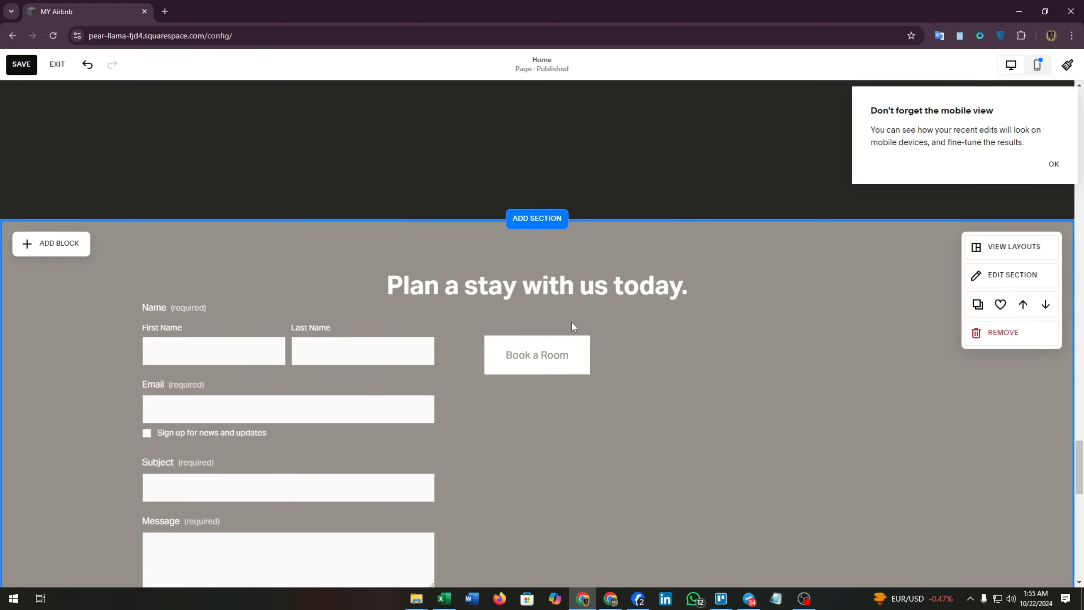
pyautogui.scroll(-2, 571, 321)
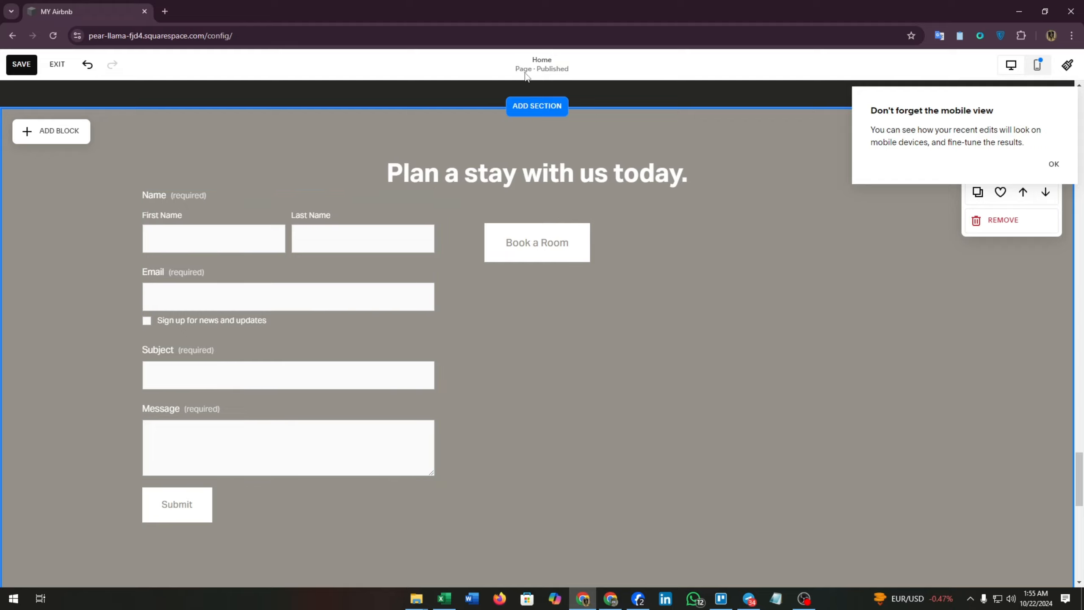
pyautogui.click(1043, 68)
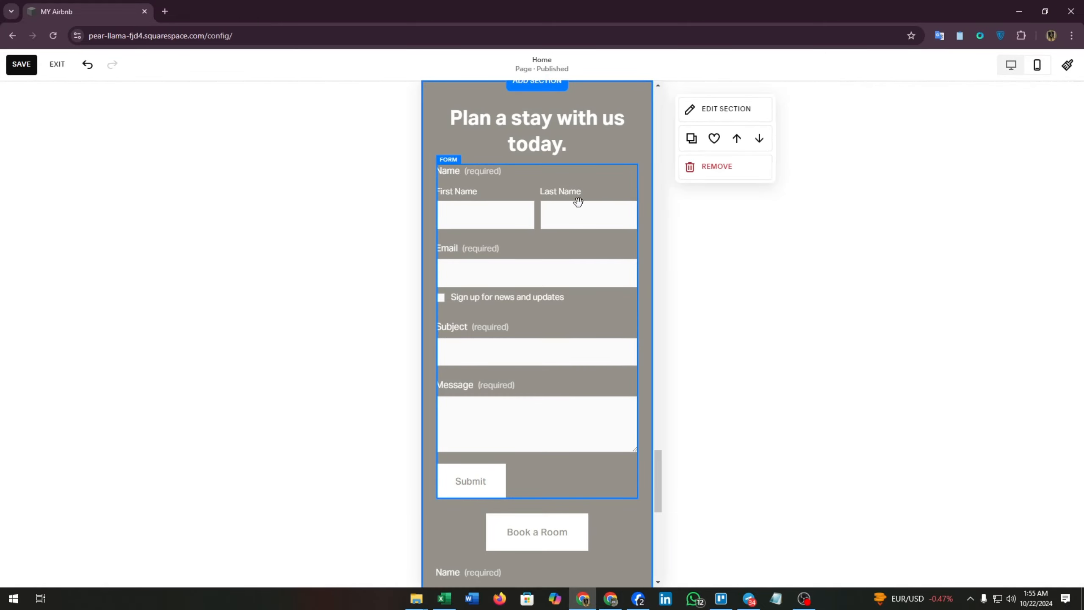
pyautogui.scroll(4, 501, 245)
pyautogui.scroll(-6, 534, 268)
pyautogui.scroll(-5, 533, 267)
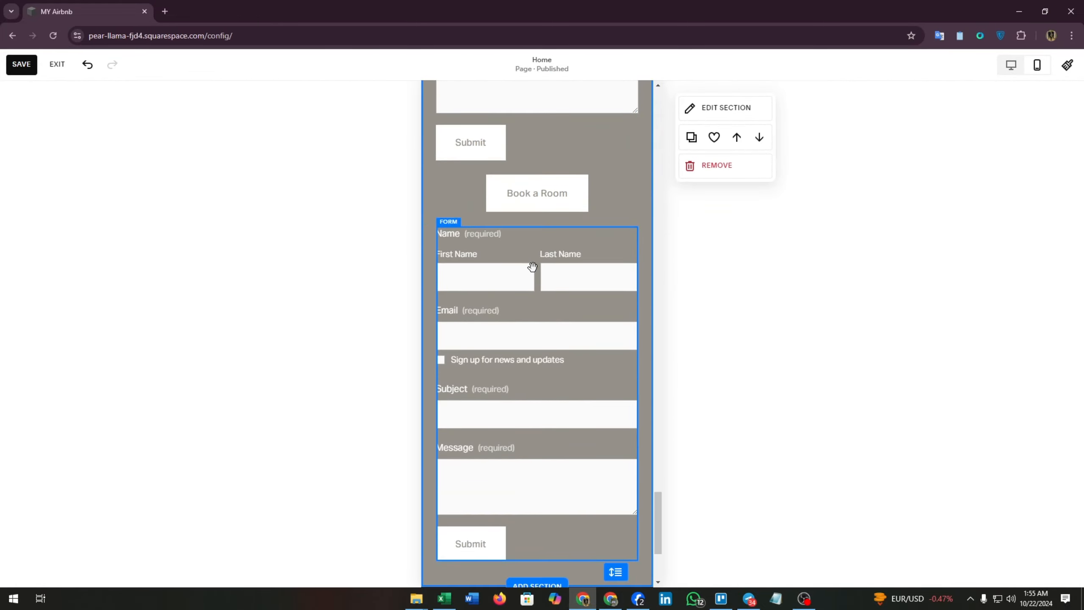
pyautogui.scroll(6, 529, 261)
pyautogui.scroll(-6, 528, 259)
pyautogui.click(529, 259)
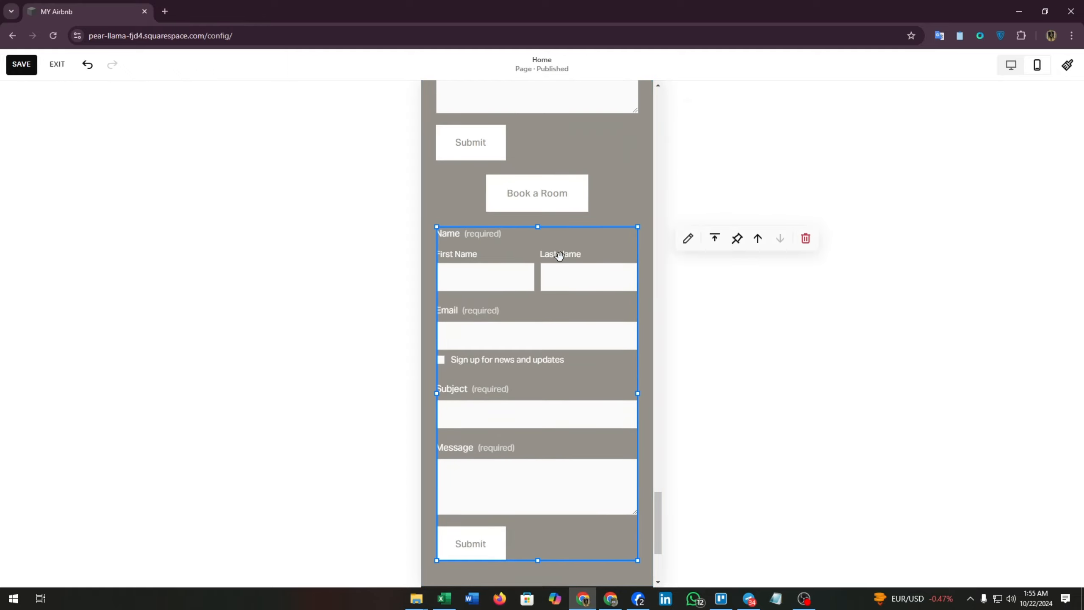
pyautogui.click(806, 239)
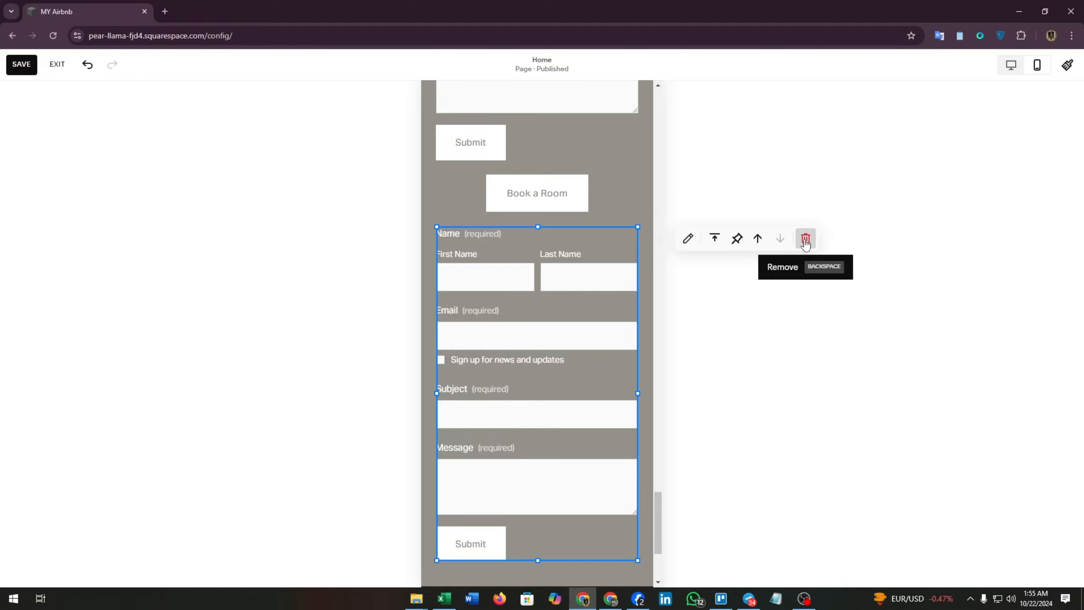
# Check the mobile layout from the "Plan a stay with us today." section up to the guest quotes and return to desktop view.
pyautogui.scroll(5, 579, 273)
pyautogui.scroll(5, 578, 244)
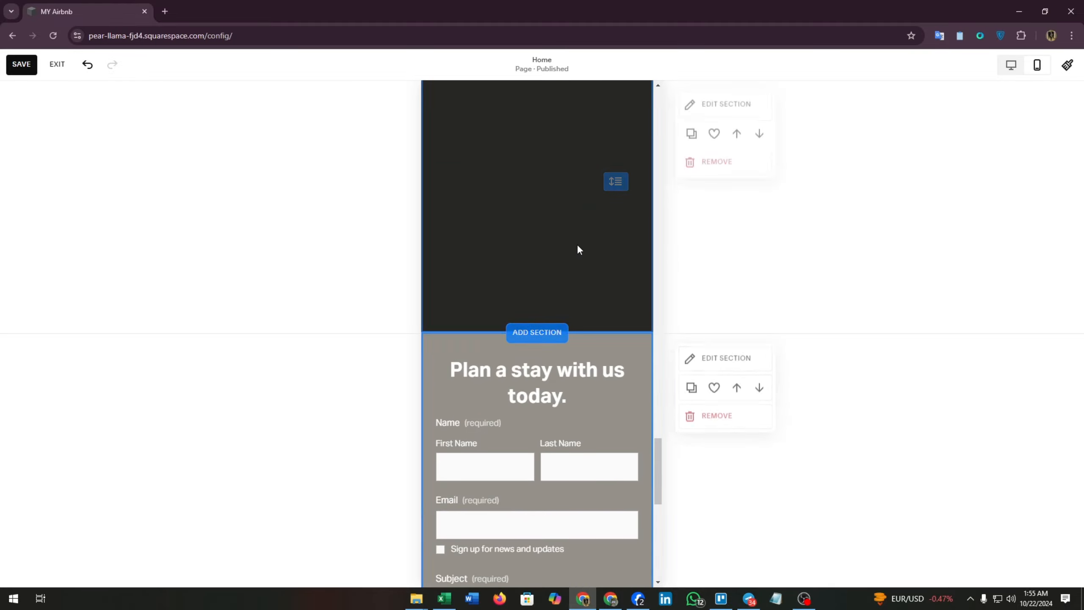
pyautogui.scroll(-2, 576, 244)
pyautogui.scroll(1, 576, 243)
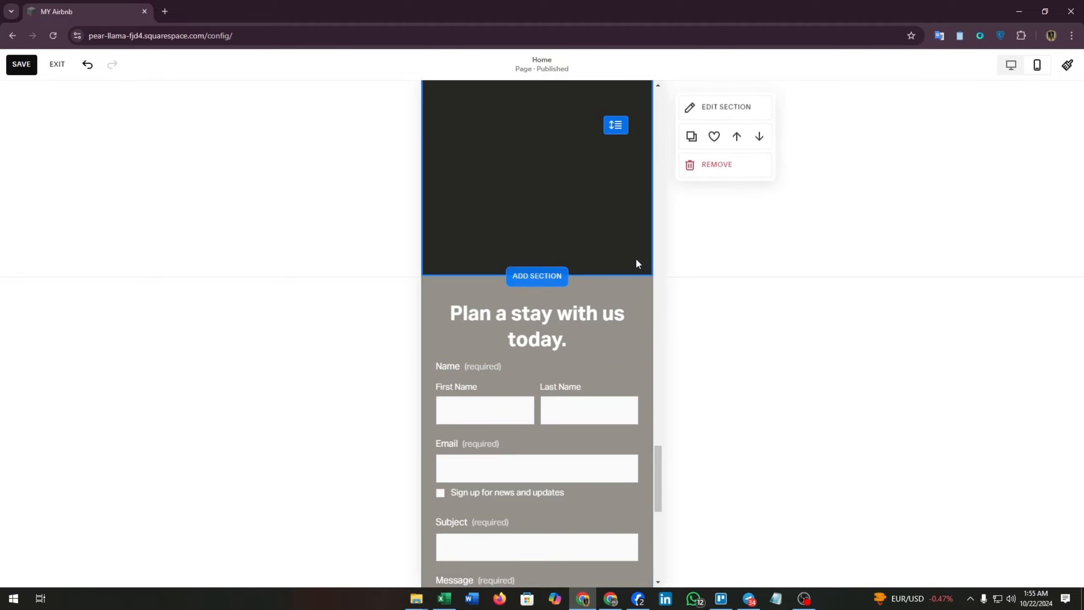
pyautogui.scroll(8, 571, 252)
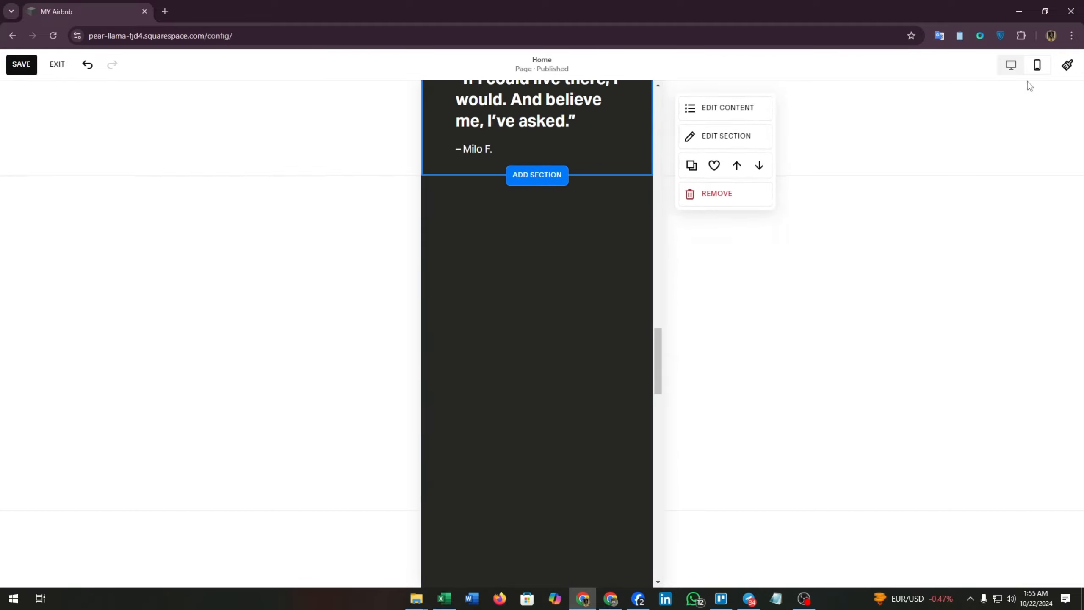
pyautogui.click(1011, 64)
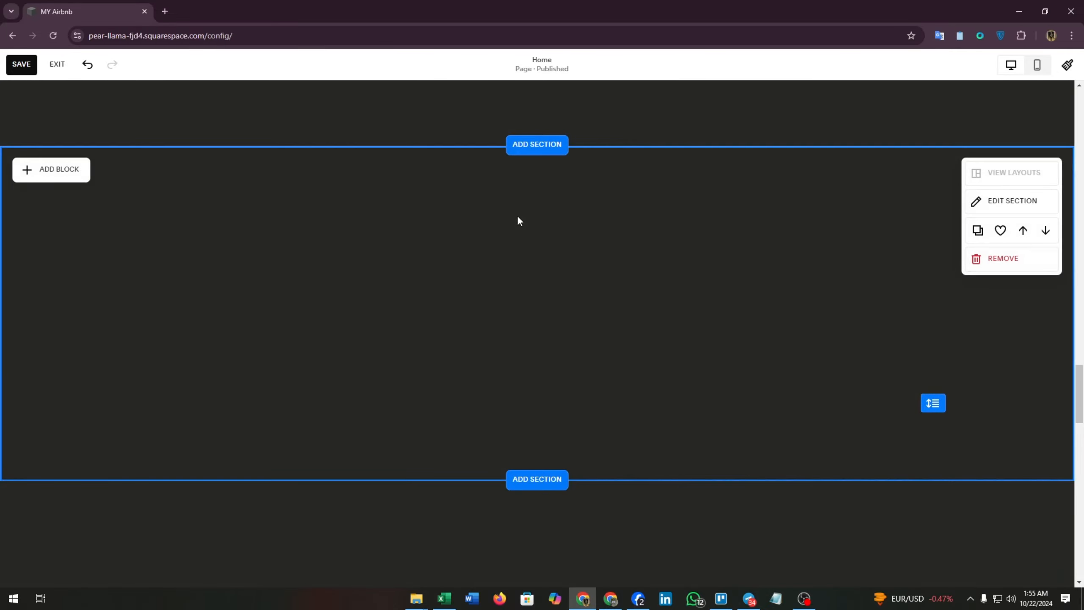
# Open the site header for editing and inspect the social icons' links, including the Facebook profile link.
pyautogui.scroll(10, 517, 216)
pyautogui.scroll(10, 512, 218)
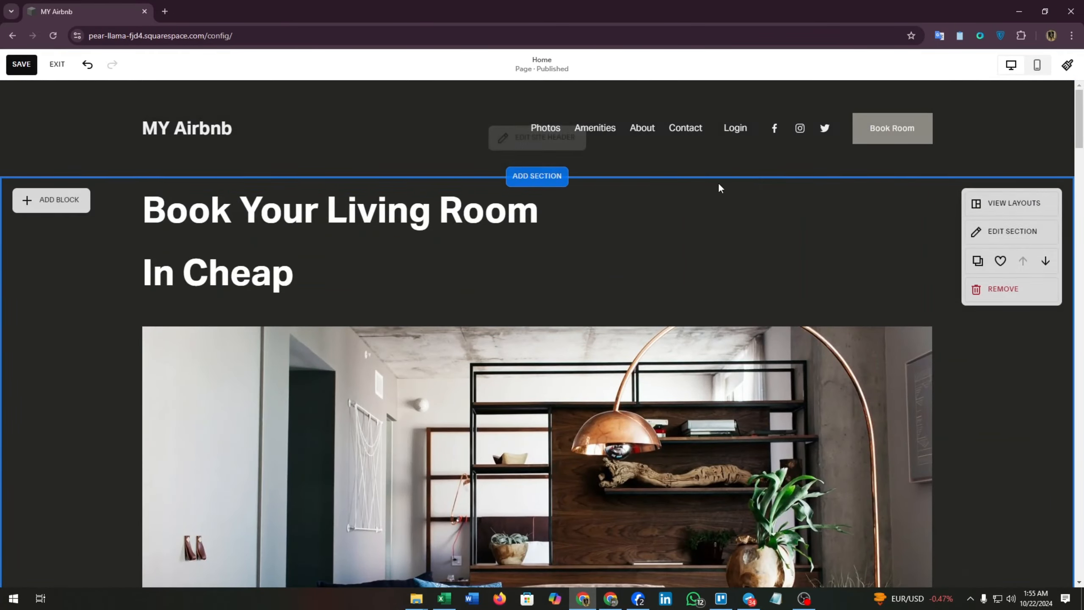
pyautogui.click(545, 137)
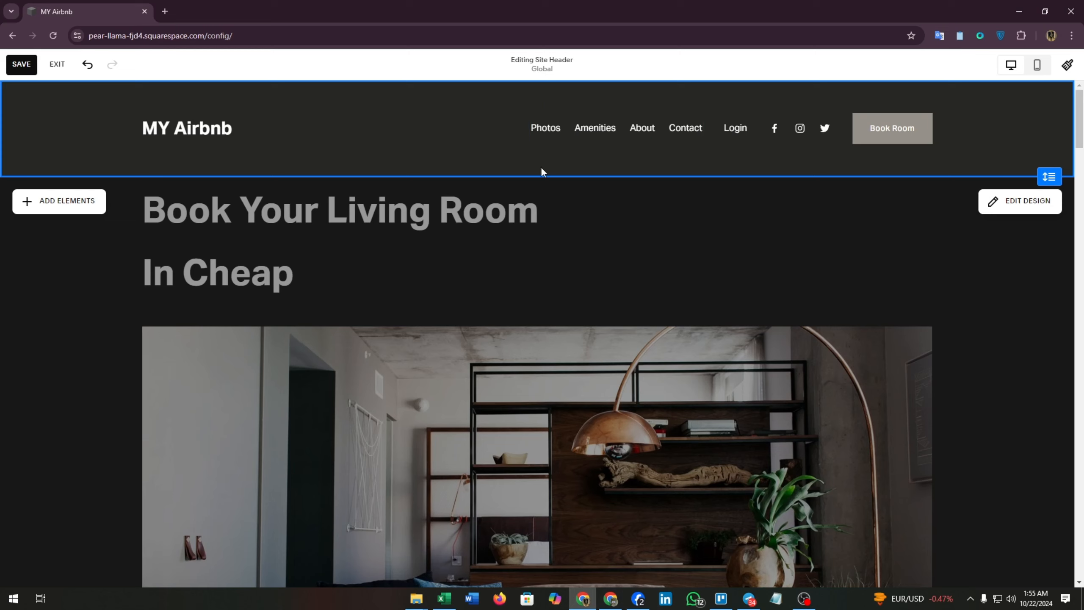
pyautogui.click(794, 135)
pyautogui.click(842, 121)
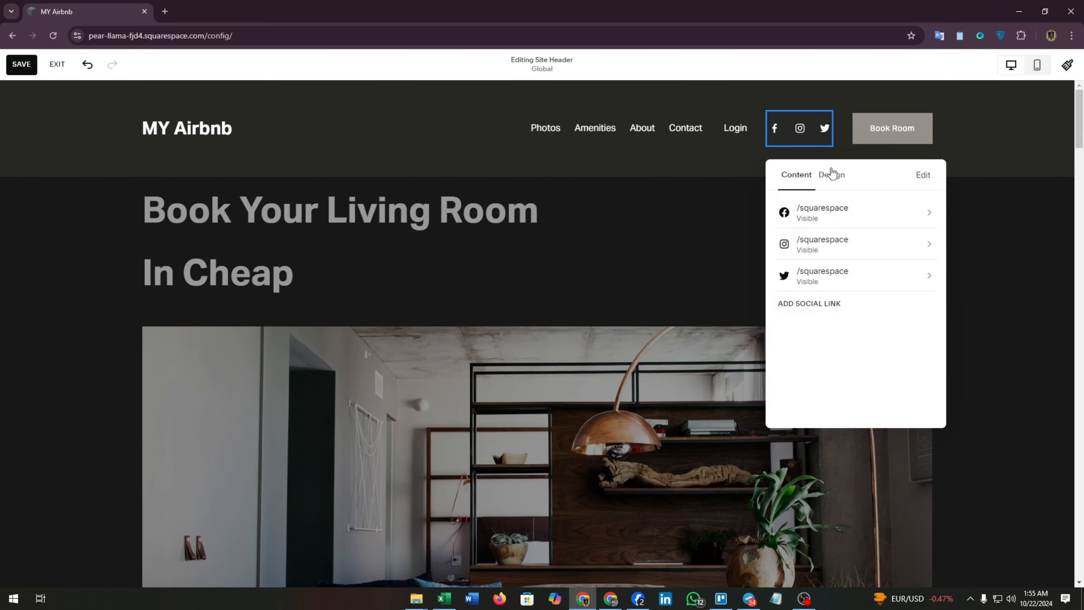
pyautogui.click(823, 211)
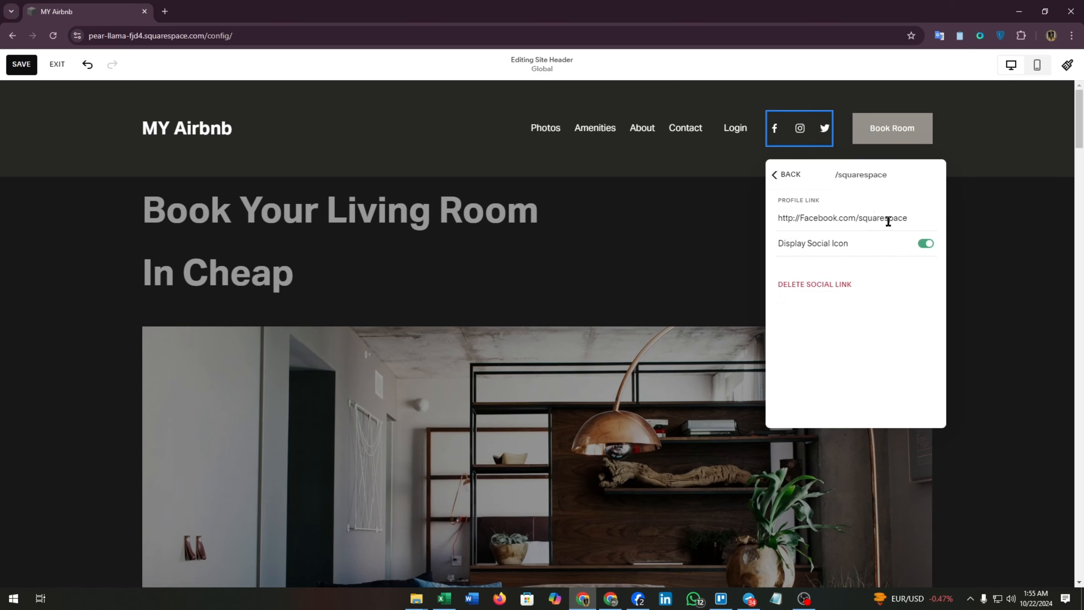
pyautogui.click(1004, 120)
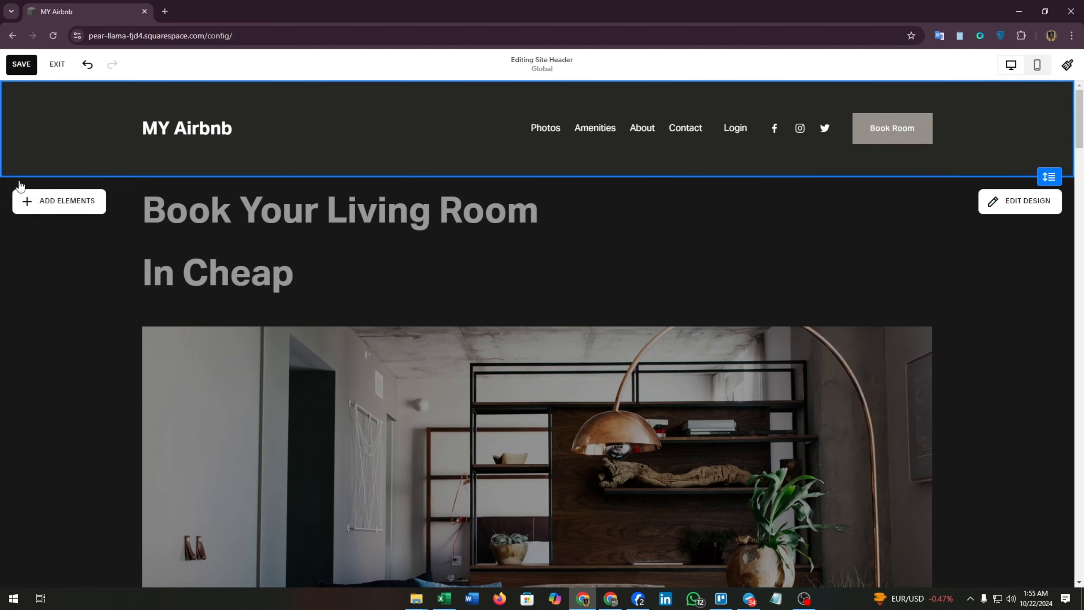
# Inspect which page the header's Book Room button links to.
pyautogui.click(900, 136)
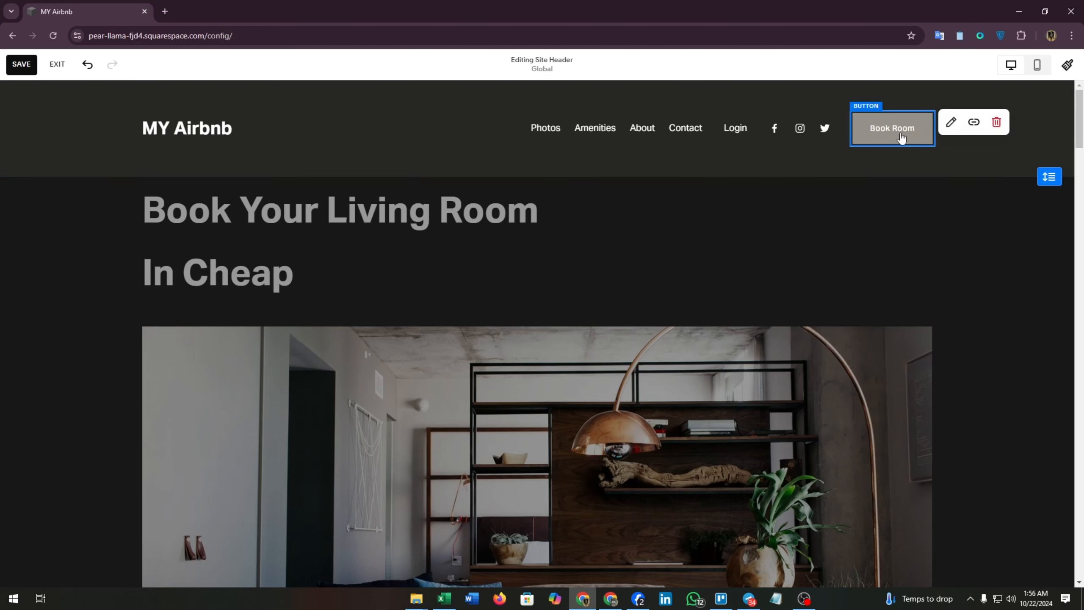
pyautogui.click(973, 122)
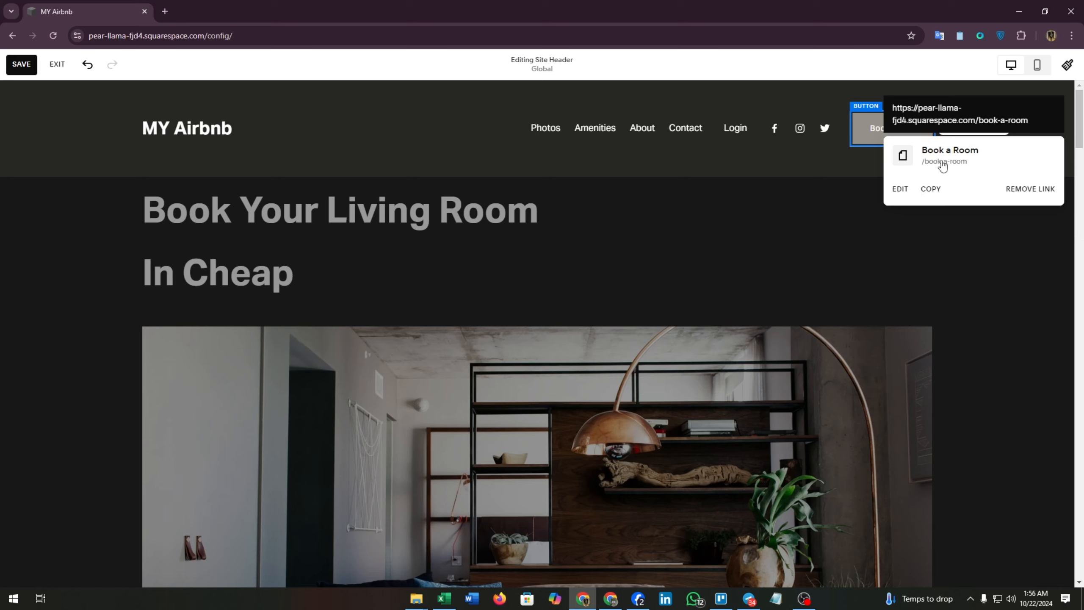
pyautogui.click(1003, 240)
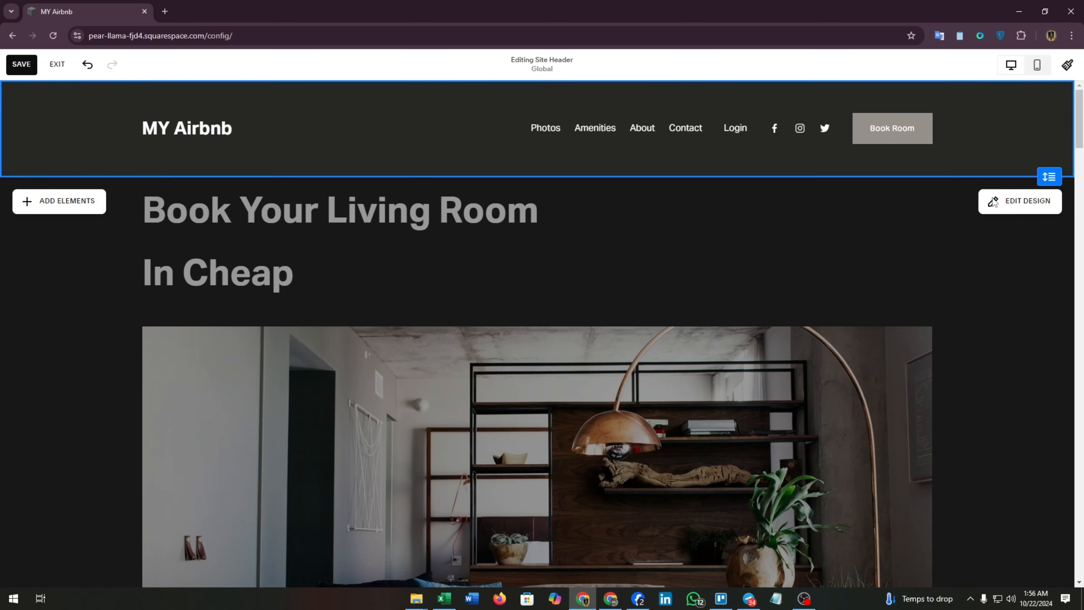
# Leave header editing, save the Home page and exit the page editor.
pyautogui.click(787, 272)
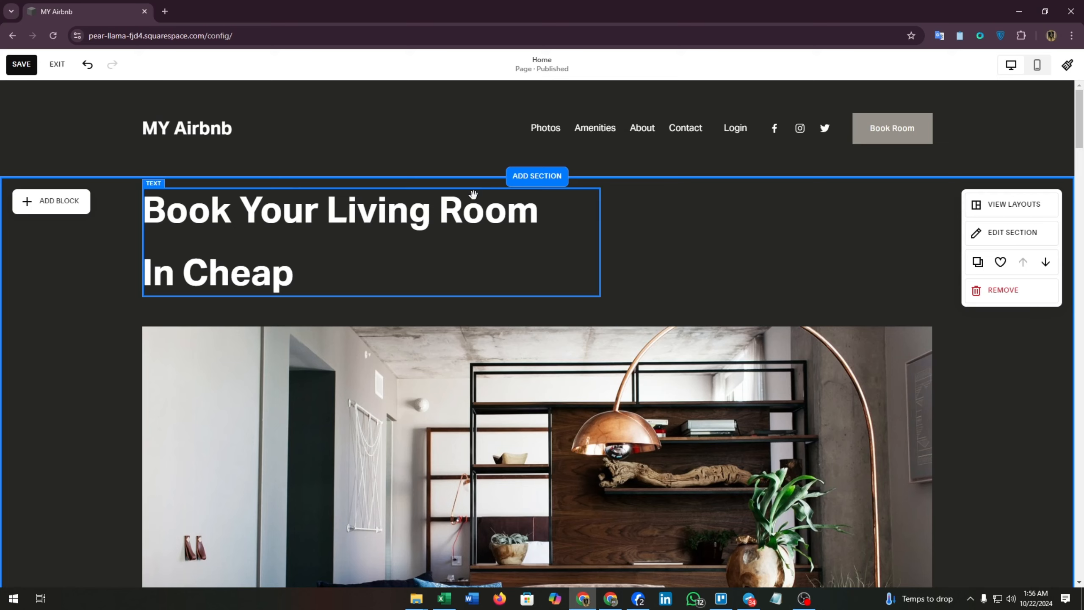
pyautogui.click(20, 68)
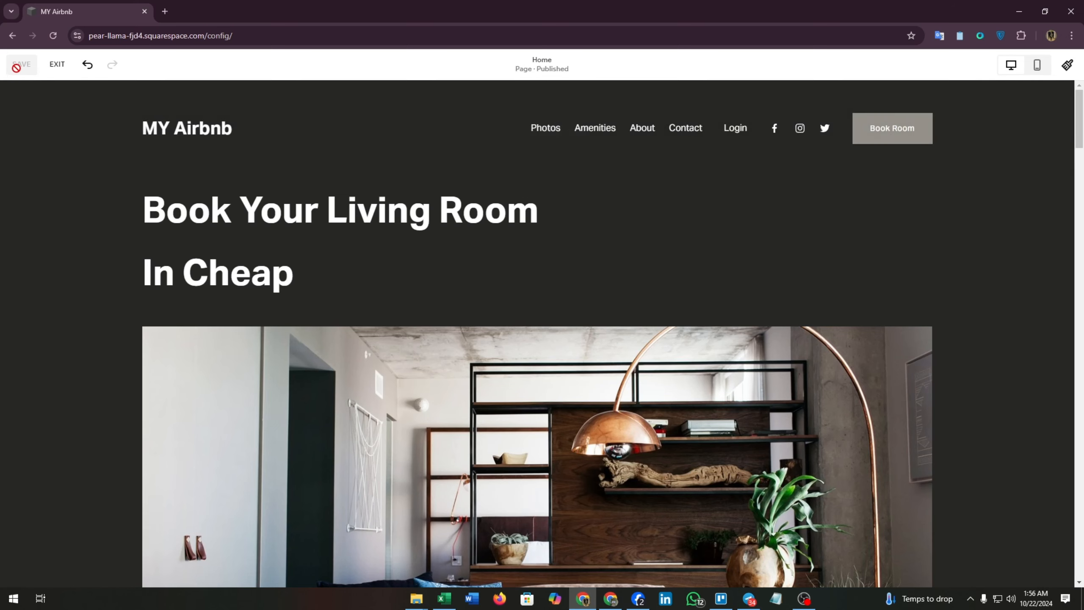
pyautogui.click(58, 65)
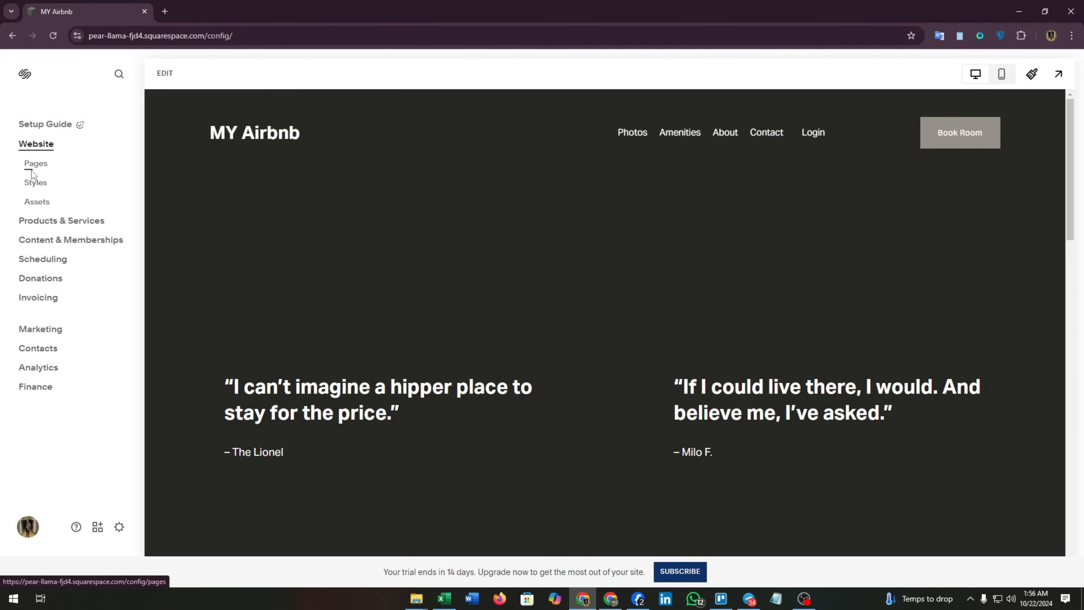
# Look through the site's Pages list and its System Pages, including the 404 page setting.
pyautogui.click(45, 171)
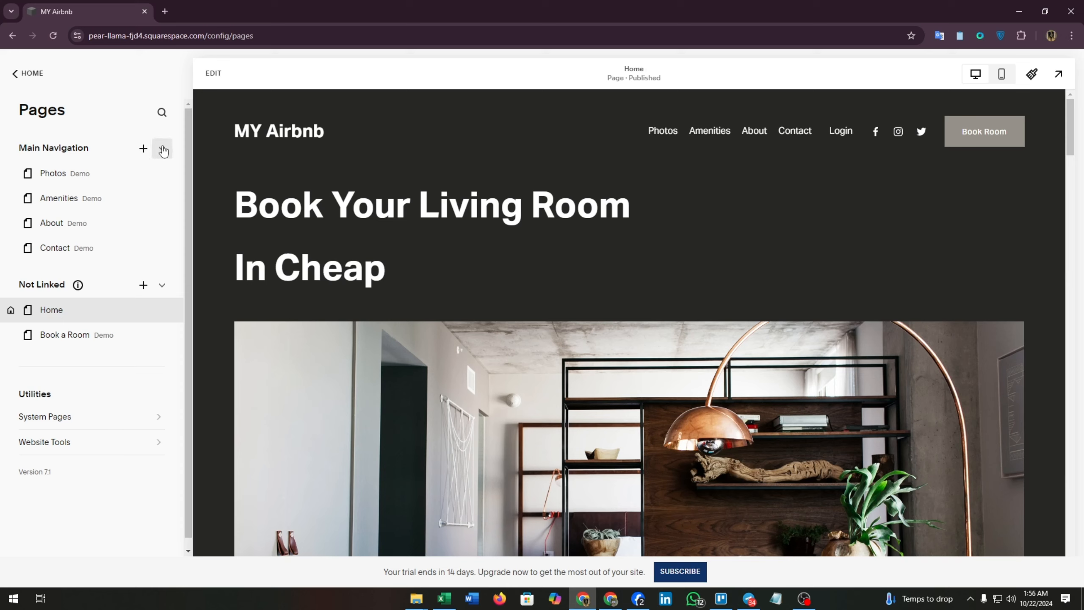
pyautogui.click(106, 425)
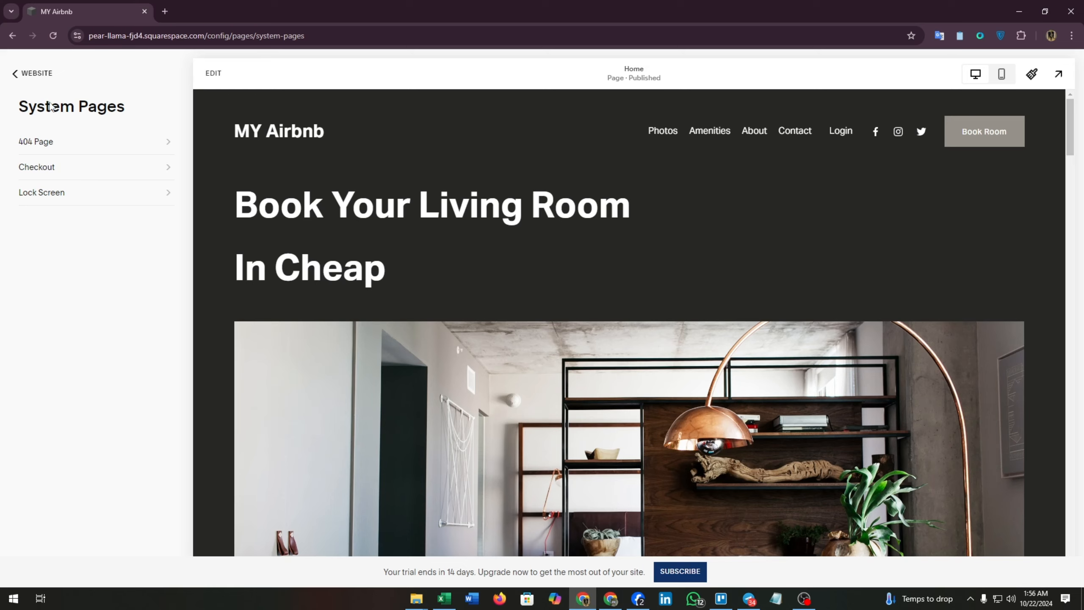
pyautogui.click(79, 153)
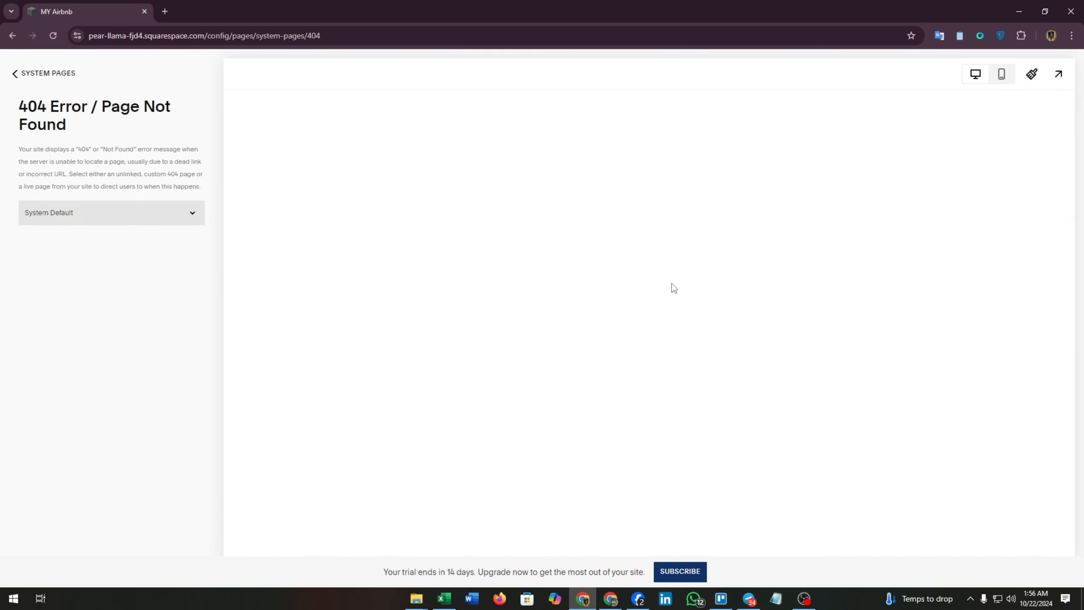
pyautogui.click(14, 74)
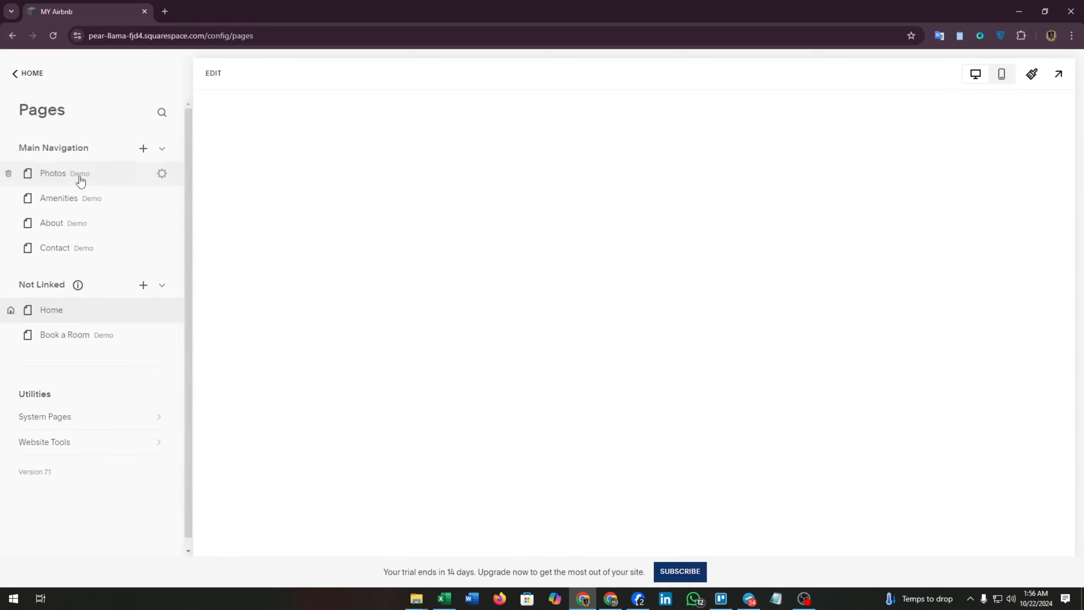
# Add a blank page to the Main Navigation pages and name it "Room Overview".
pyautogui.click(143, 148)
pyautogui.click(205, 166)
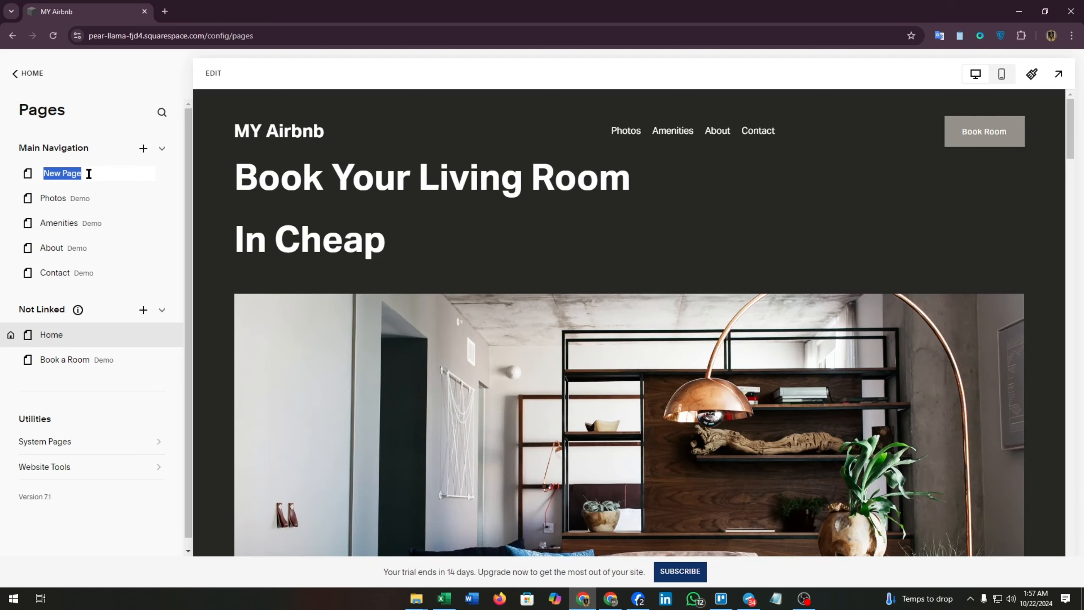
pyautogui.write('Room Overview')
pyautogui.press('Return')
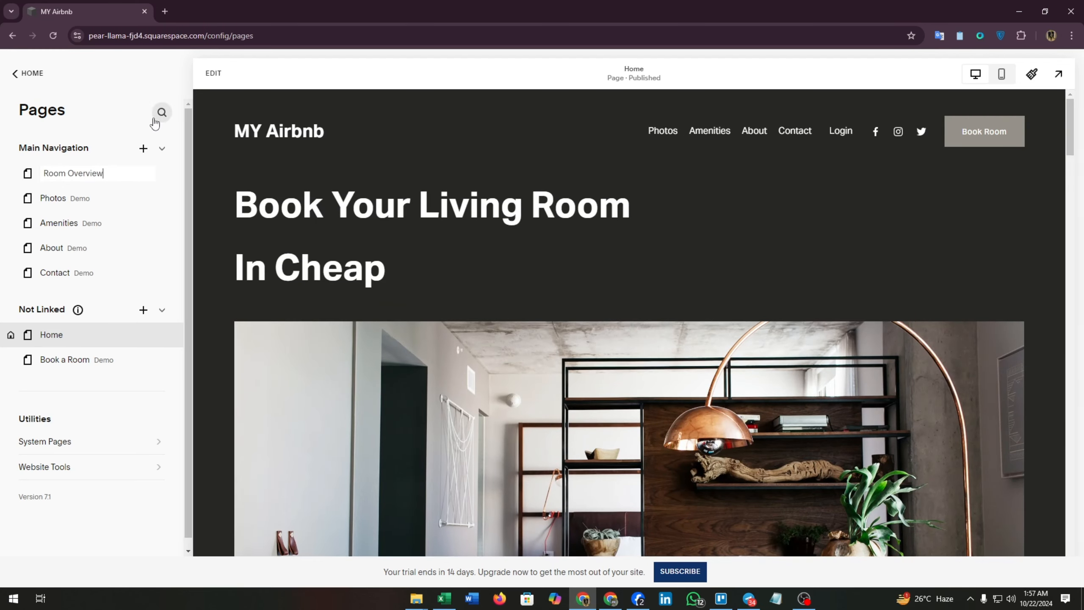
pyautogui.tripleClick(139, 173)
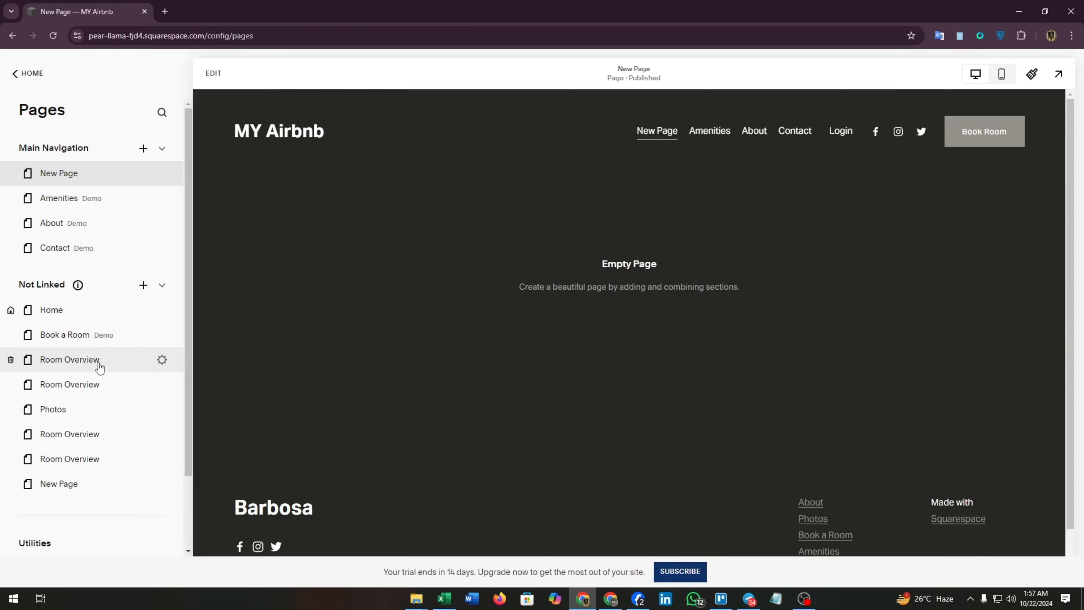
# Delete the duplicate Room Overview pages from the Not Linked group, including the one with the slug /room-overview-3.
pyautogui.click(162, 360)
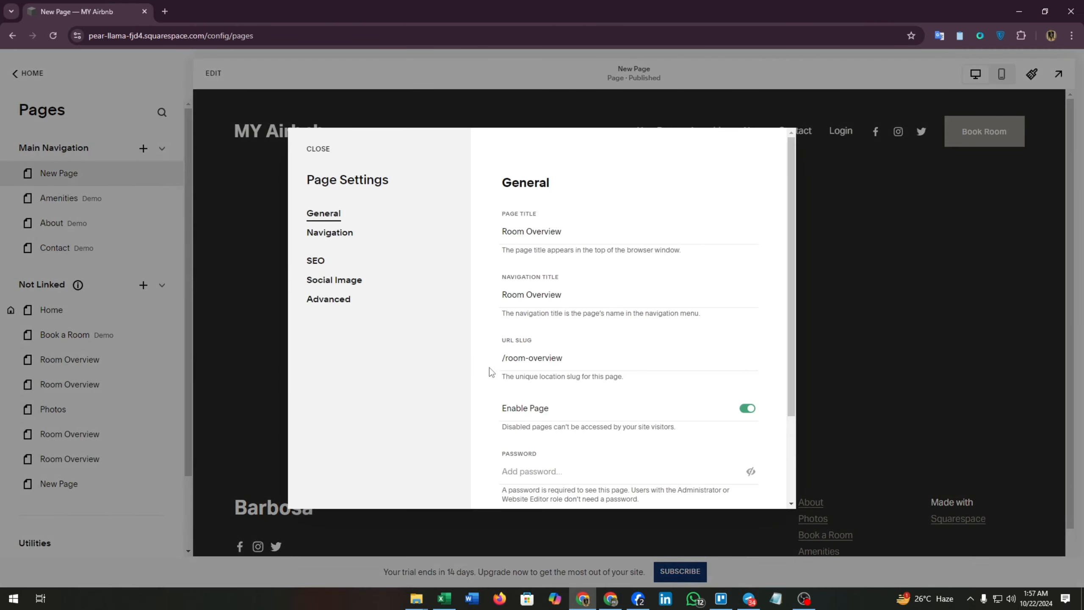
pyautogui.scroll(-3, 540, 321)
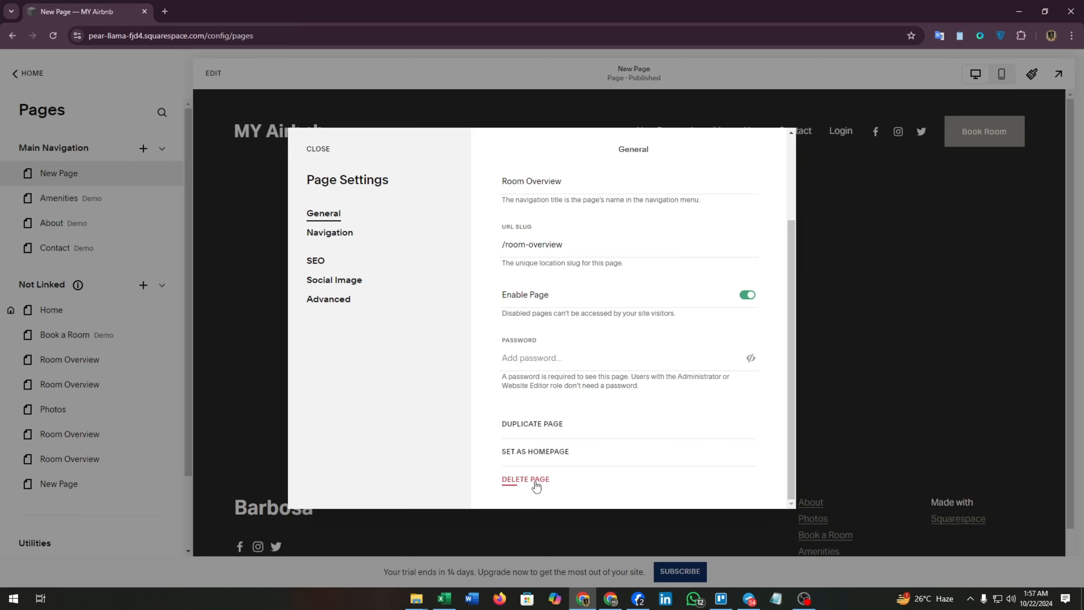
pyautogui.click(536, 483)
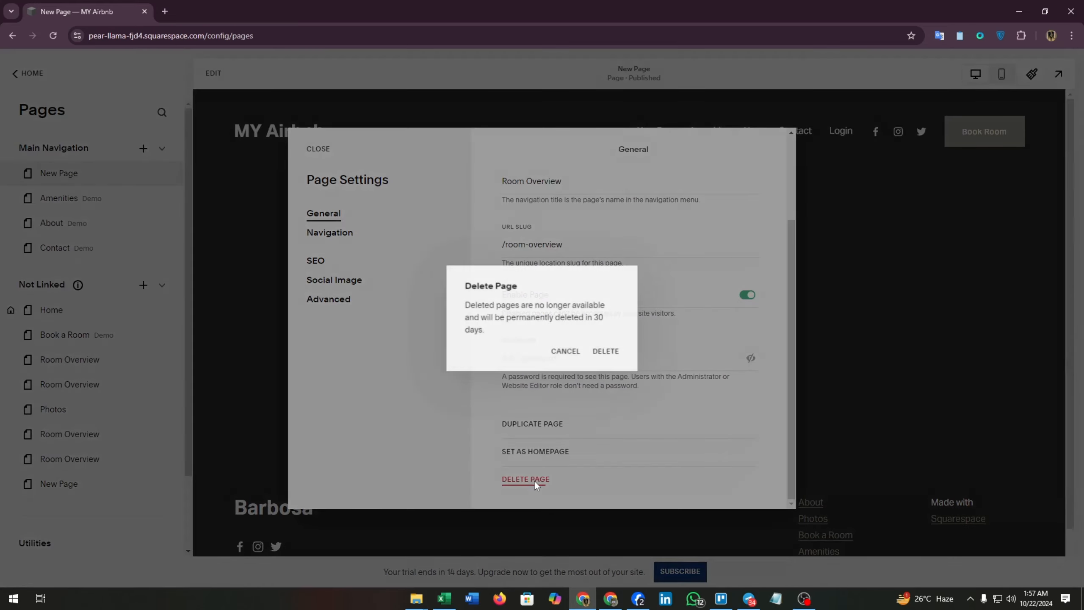
pyautogui.click(606, 353)
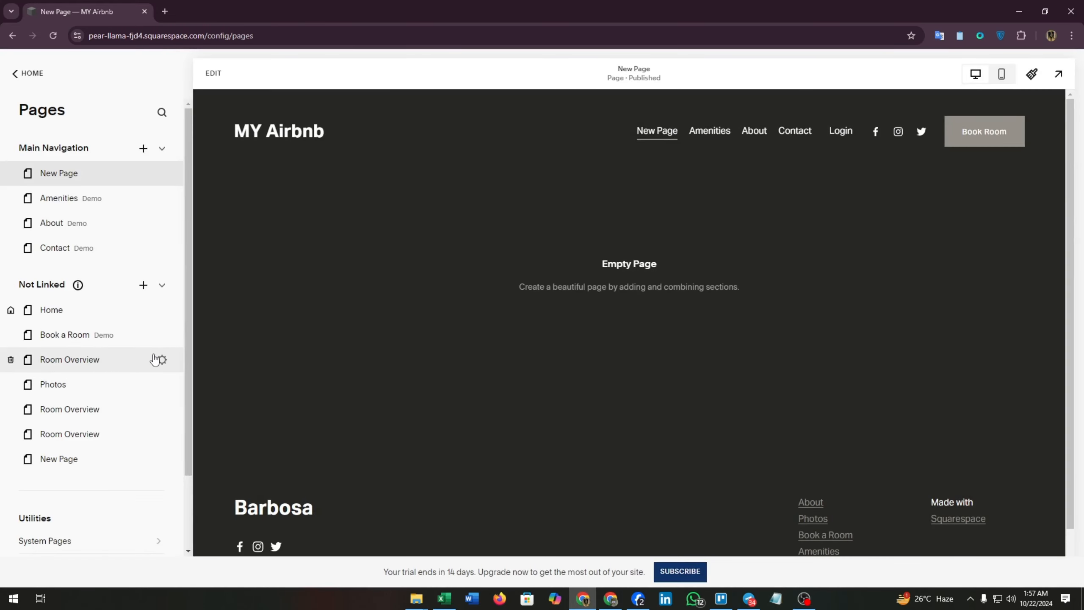
pyautogui.click(162, 436)
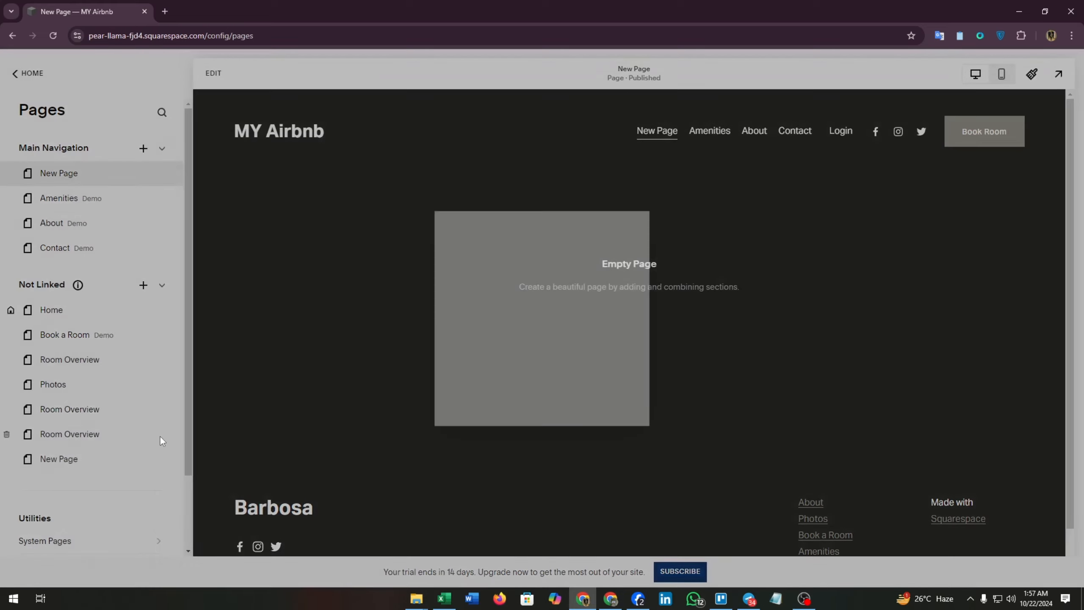
pyautogui.scroll(-3, 557, 405)
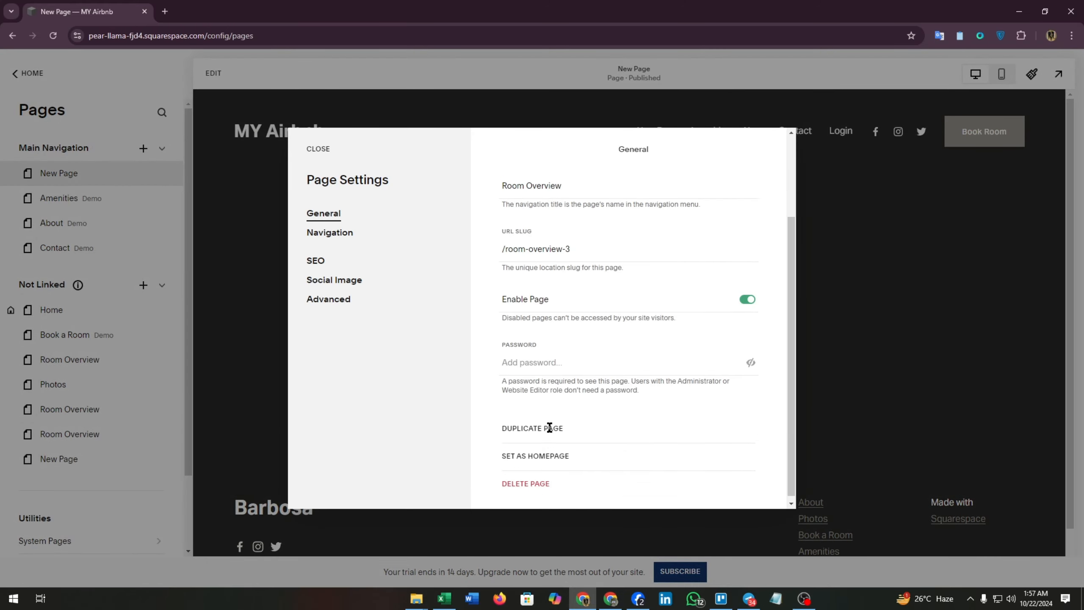
pyautogui.click(521, 479)
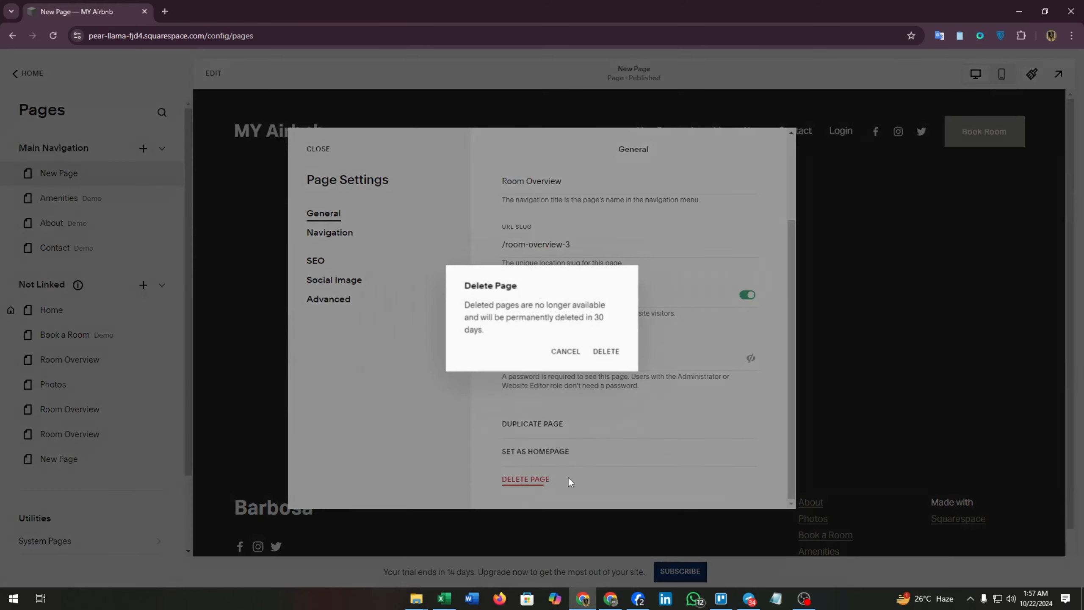
pyautogui.click(610, 351)
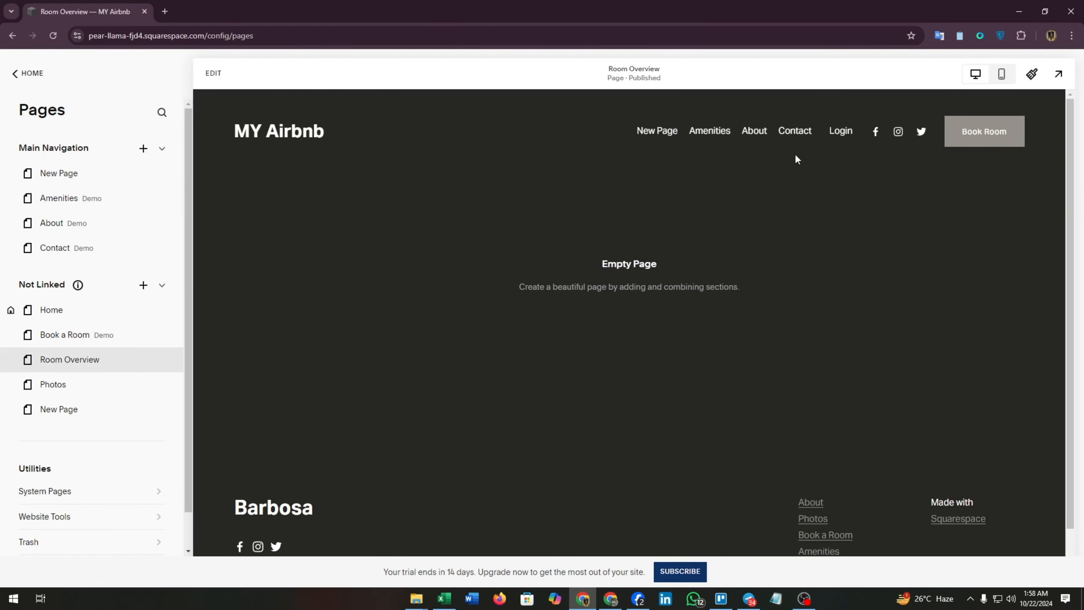
# Add the Intro section with scrolling "YOUR BRAND" text to the Room Overview page and shift its image slightly right and down.
pyautogui.click(214, 73)
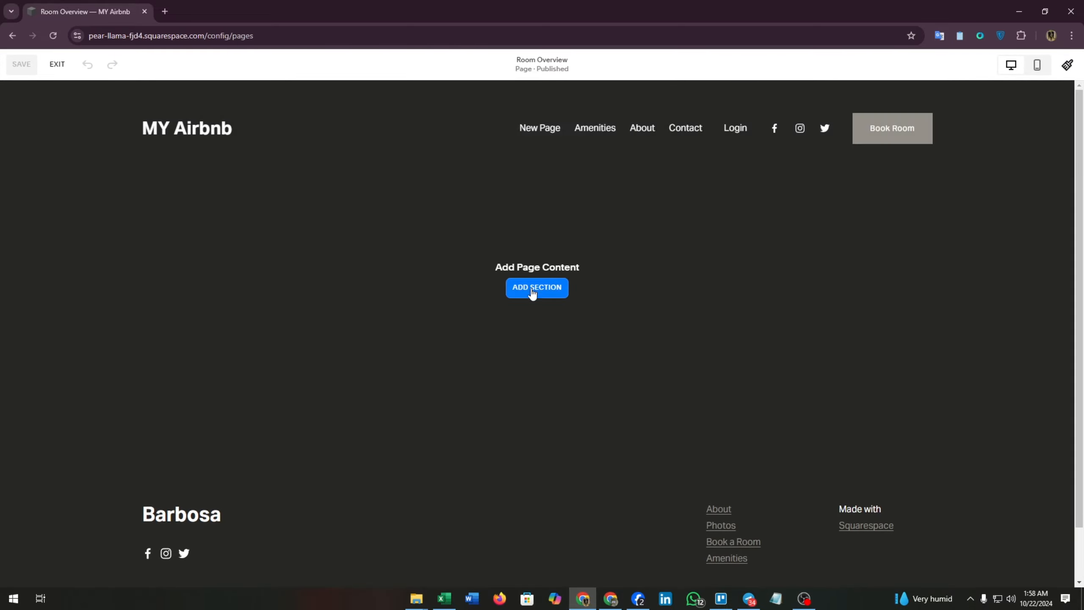
pyautogui.click(533, 288)
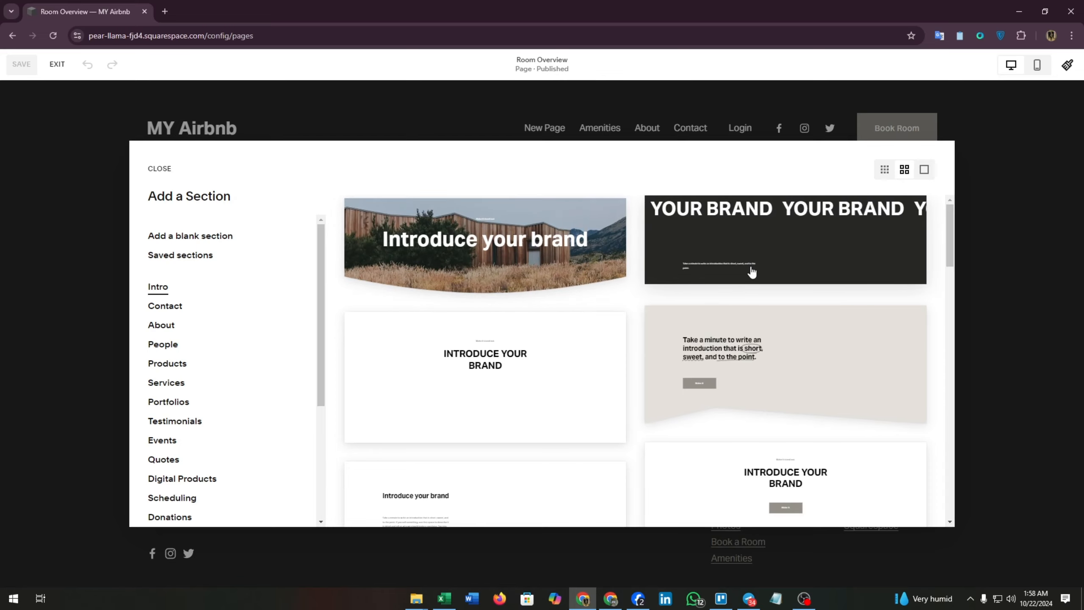
pyautogui.click(768, 257)
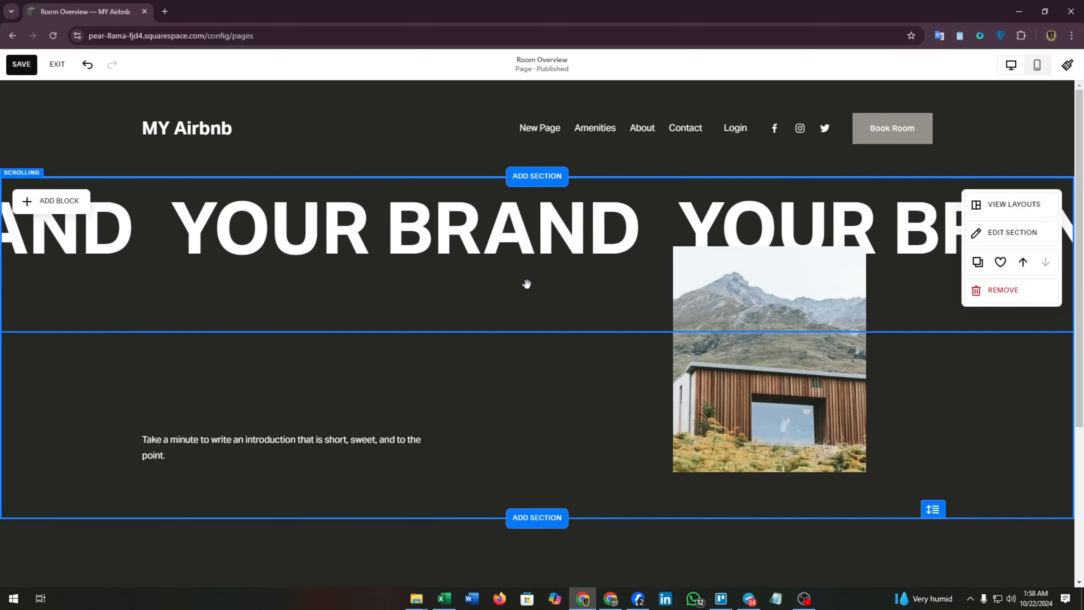
pyautogui.moveTo(758, 337); pyautogui.dragTo(824, 368)
# Change the new section's scrolling text to "Book Your Home Today!".
pyautogui.doubleClick(485, 243)
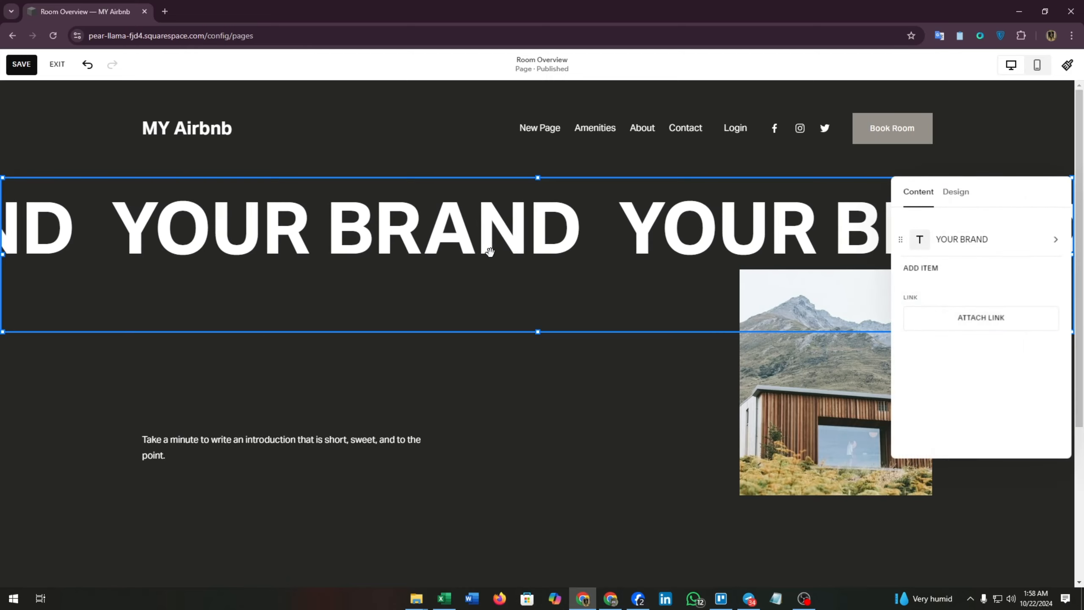
pyautogui.click(964, 245)
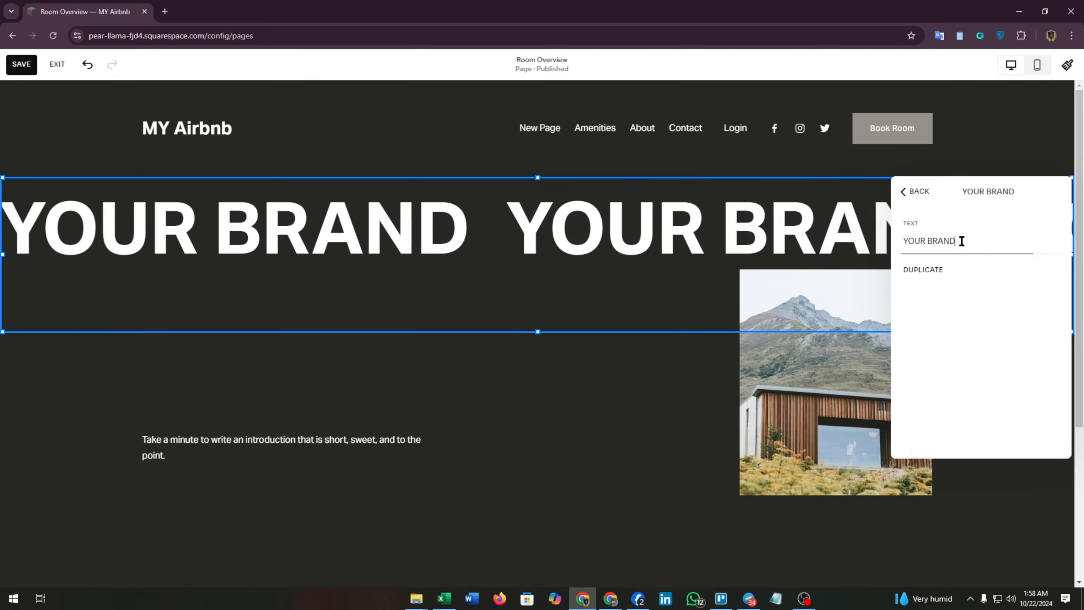
pyautogui.tripleClick(961, 241)
pyautogui.write('Bo')
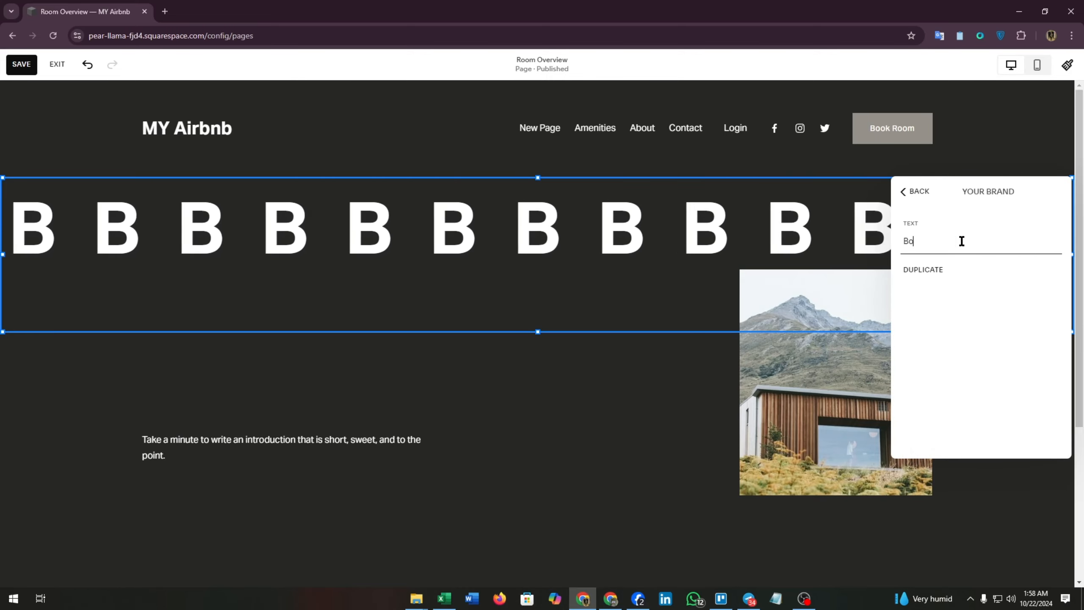
pyautogui.write('ok Y')
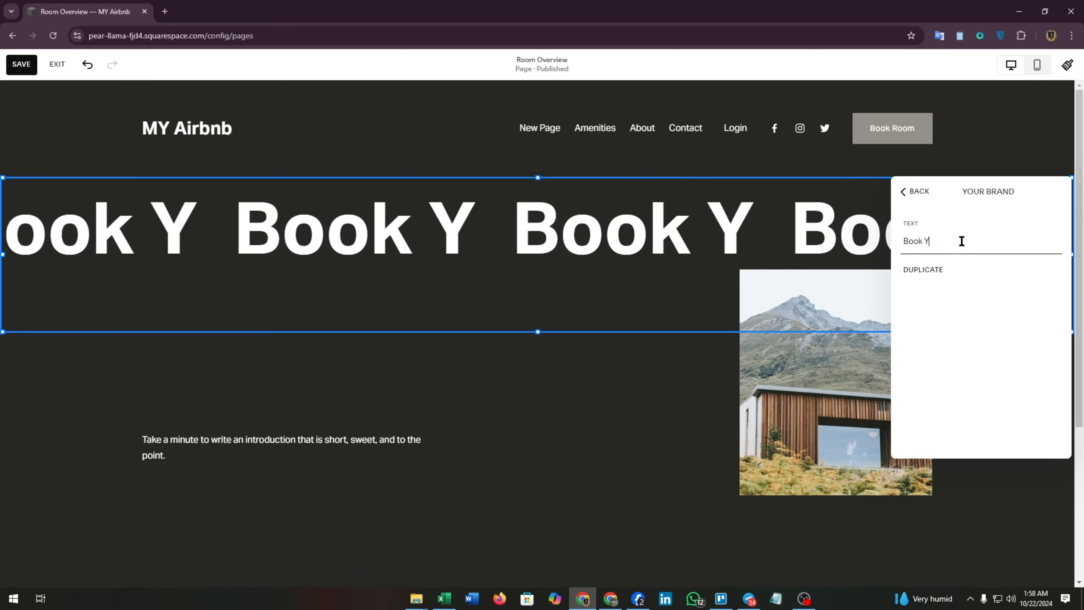
pyautogui.write('our Home Today!')
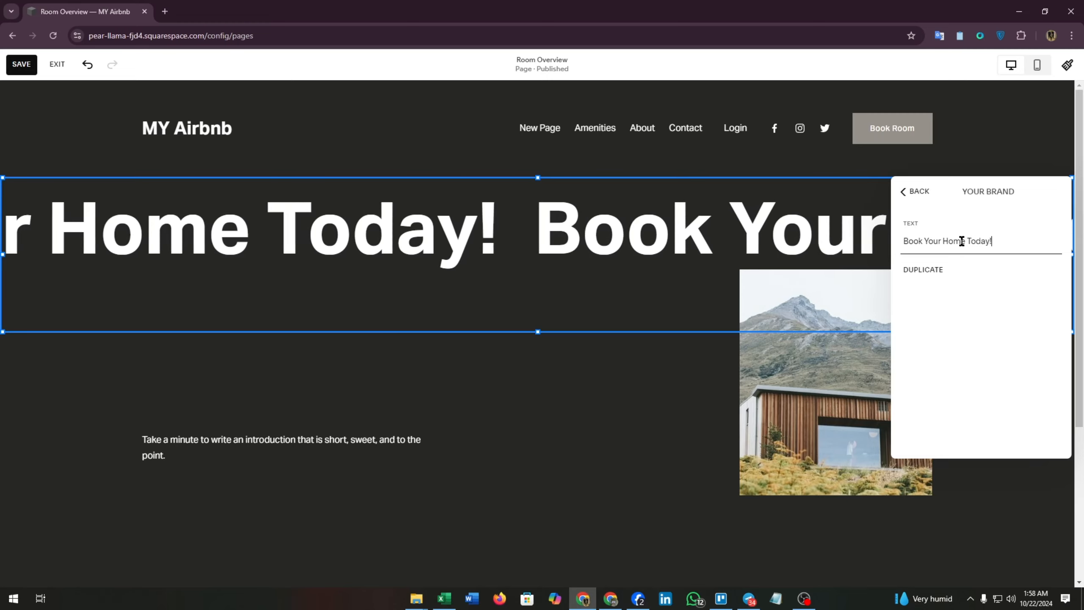
pyautogui.click(907, 191)
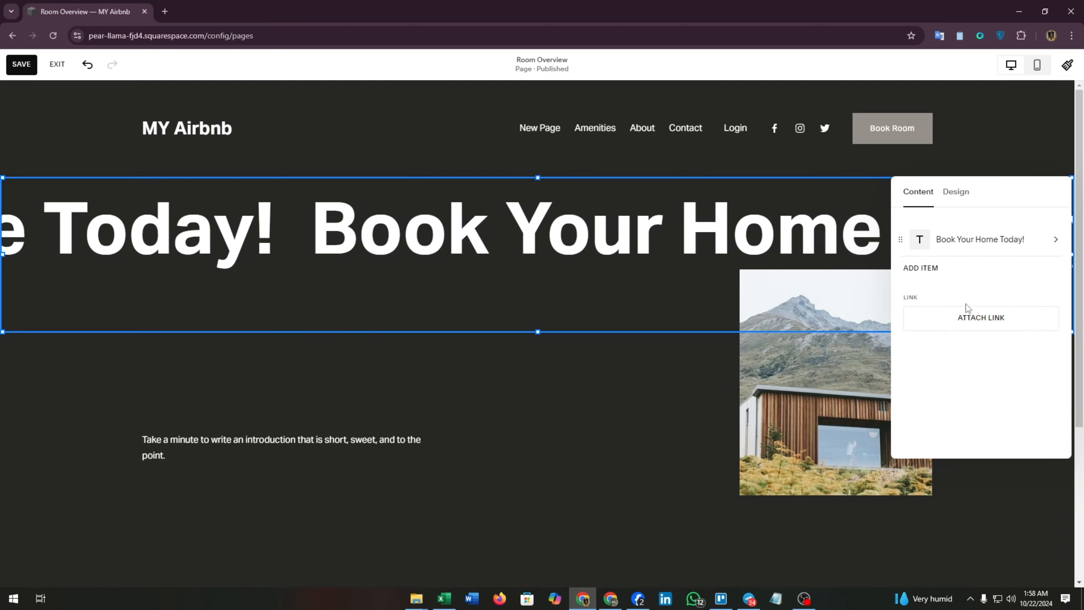
pyautogui.click(667, 420)
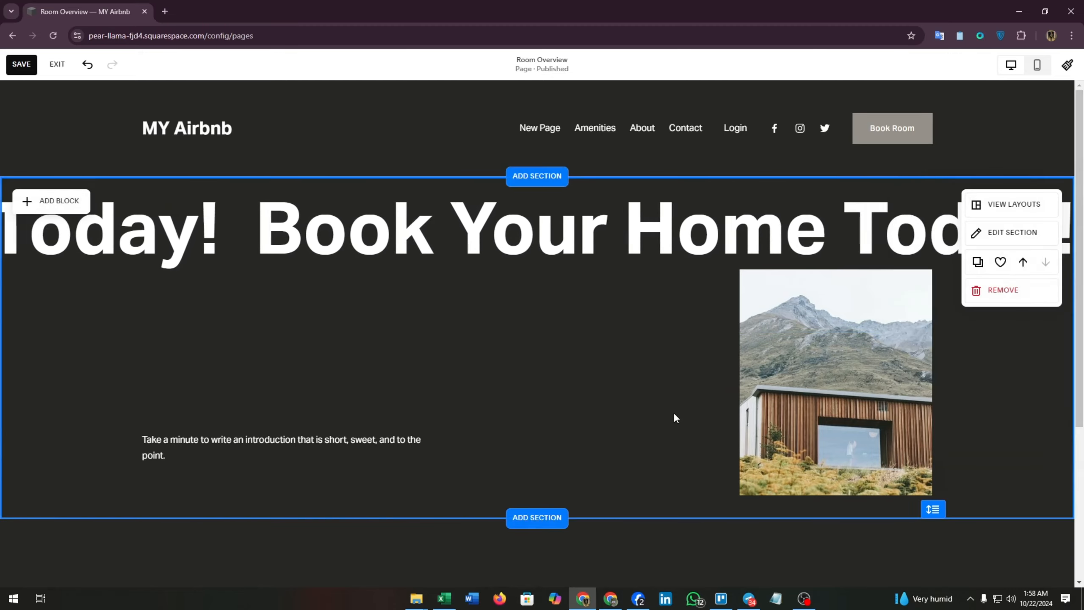
# Move the intro text block up along the section's left margin and place the house image beside it near the centre.
pyautogui.click(242, 454)
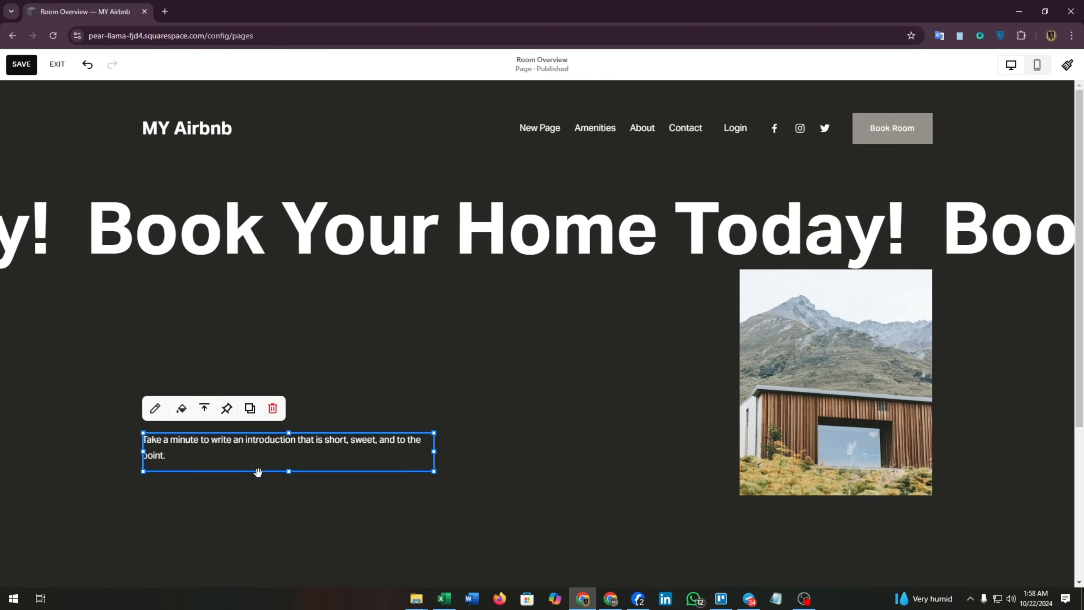
pyautogui.click(285, 430)
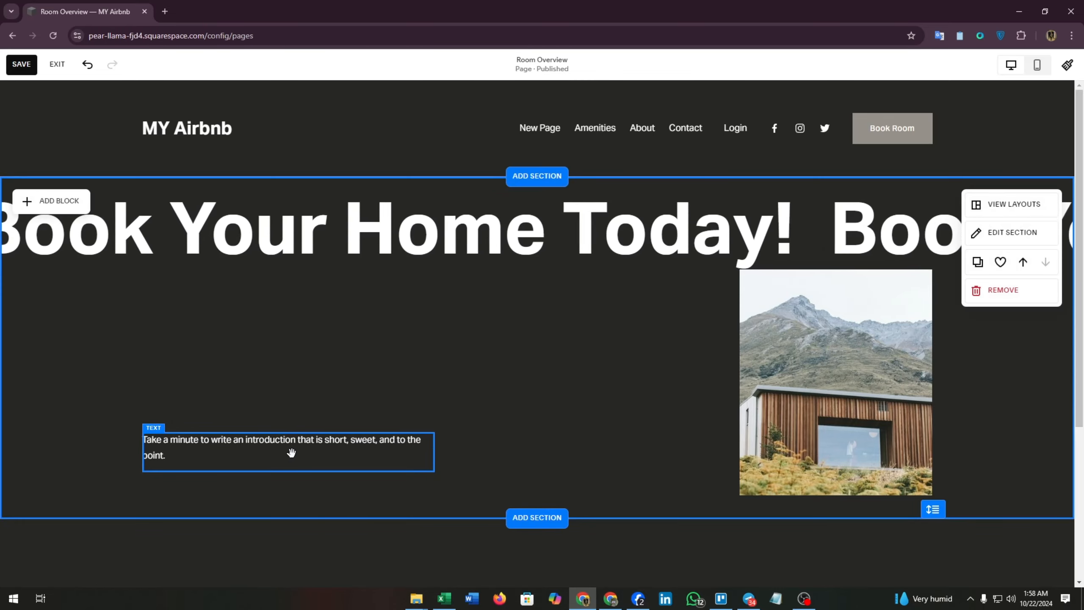
pyautogui.moveTo(290, 450); pyautogui.dragTo(561, 377)
pyautogui.click(567, 384)
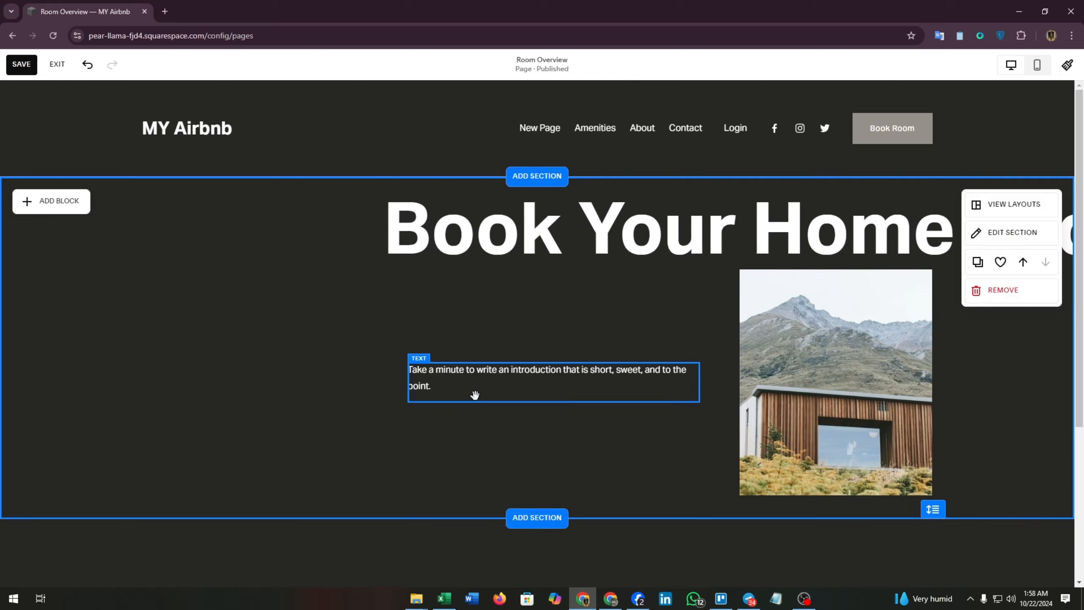
pyautogui.moveTo(474, 392); pyautogui.dragTo(219, 373)
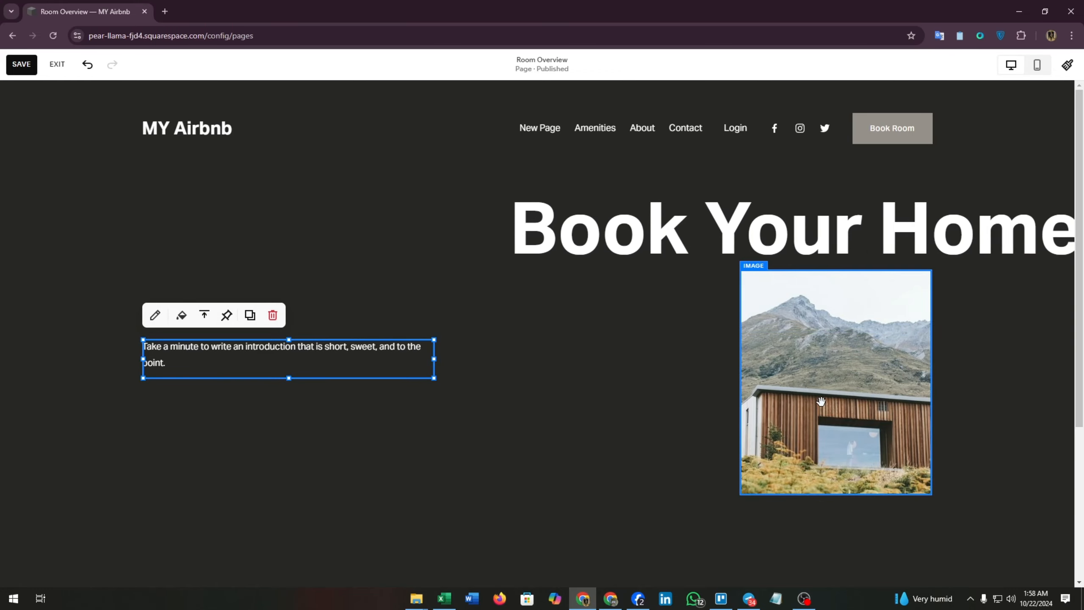
pyautogui.moveTo(811, 399); pyautogui.dragTo(542, 399)
# In the mobile layout, move the house image slightly lower beneath the scrolling heading and review the page.
pyautogui.click(1036, 65)
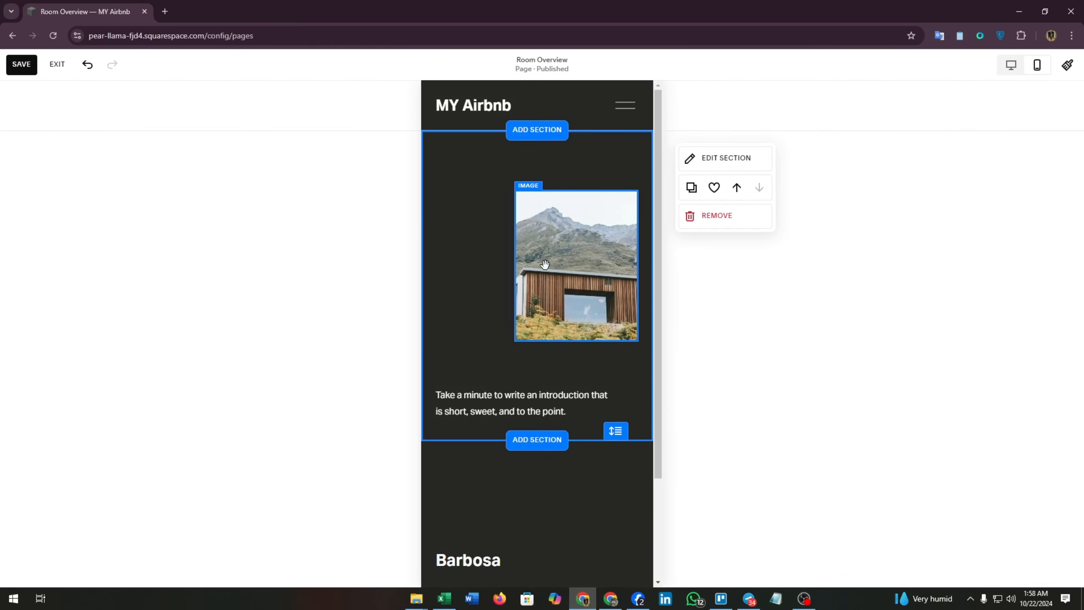
pyautogui.scroll(-3, 515, 299)
pyautogui.scroll(3, 516, 299)
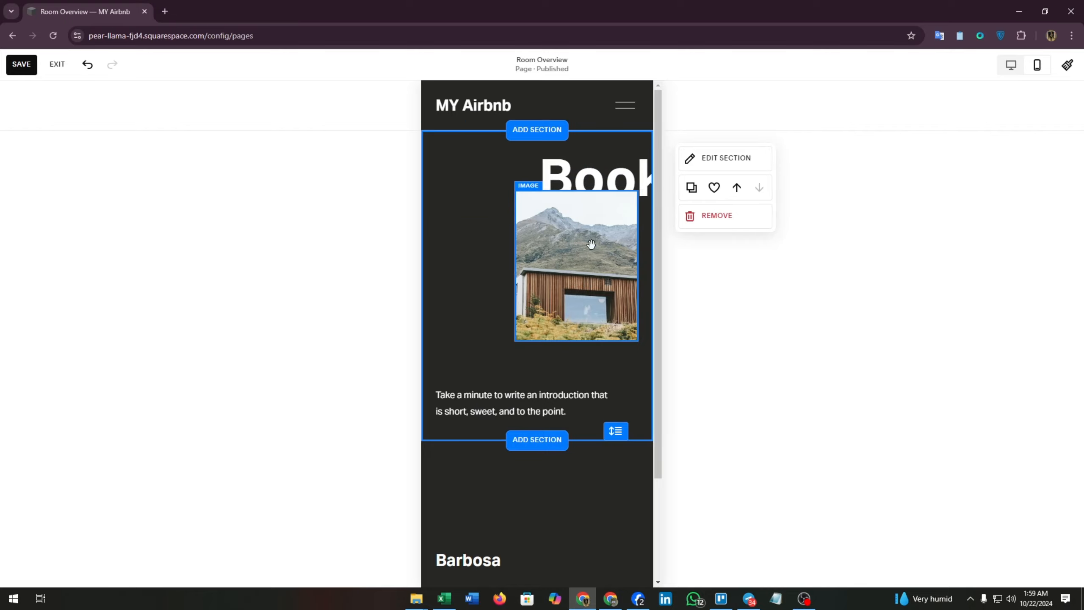
pyautogui.moveTo(552, 249); pyautogui.dragTo(554, 275)
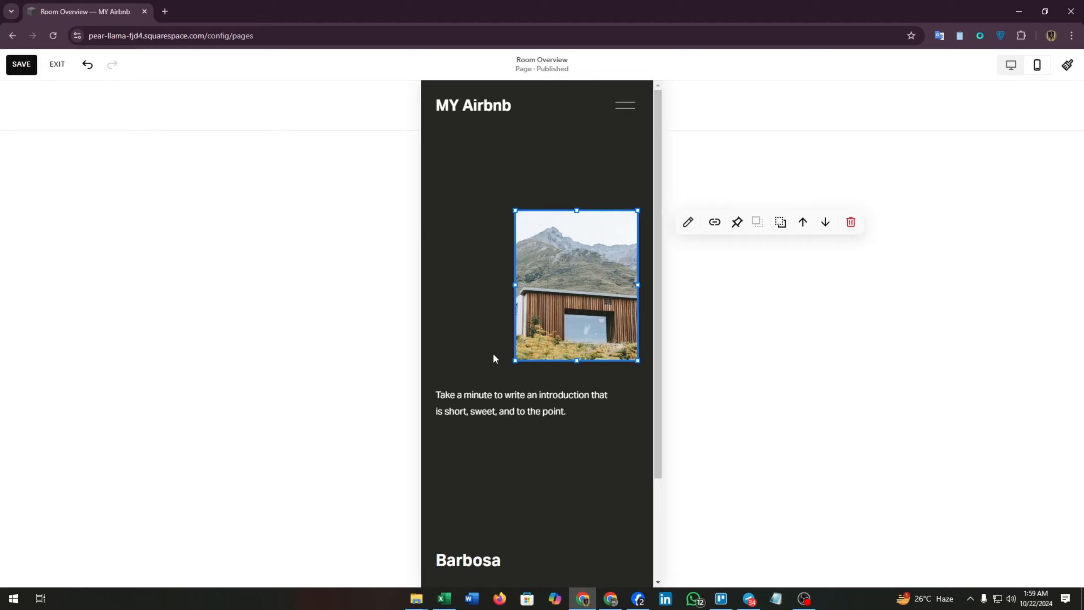
pyautogui.scroll(-3, 493, 357)
pyautogui.scroll(3, 493, 357)
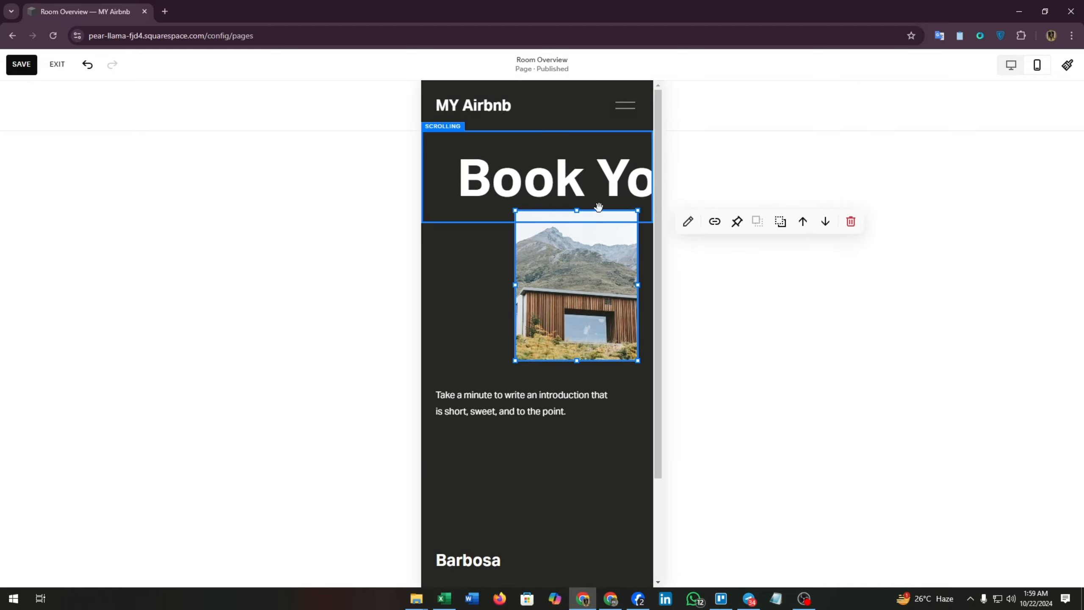
# In the desktop layout, place the house image at the content's right edge with the intro text beside its lower part, and preview the mobile layout.
pyautogui.click(1010, 64)
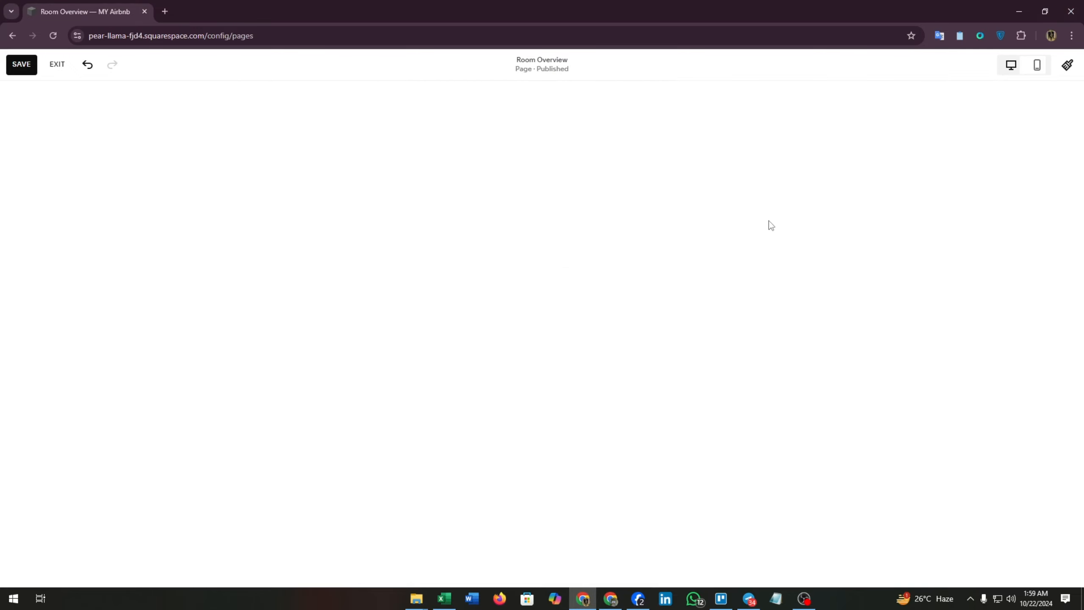
pyautogui.scroll(-3, 508, 320)
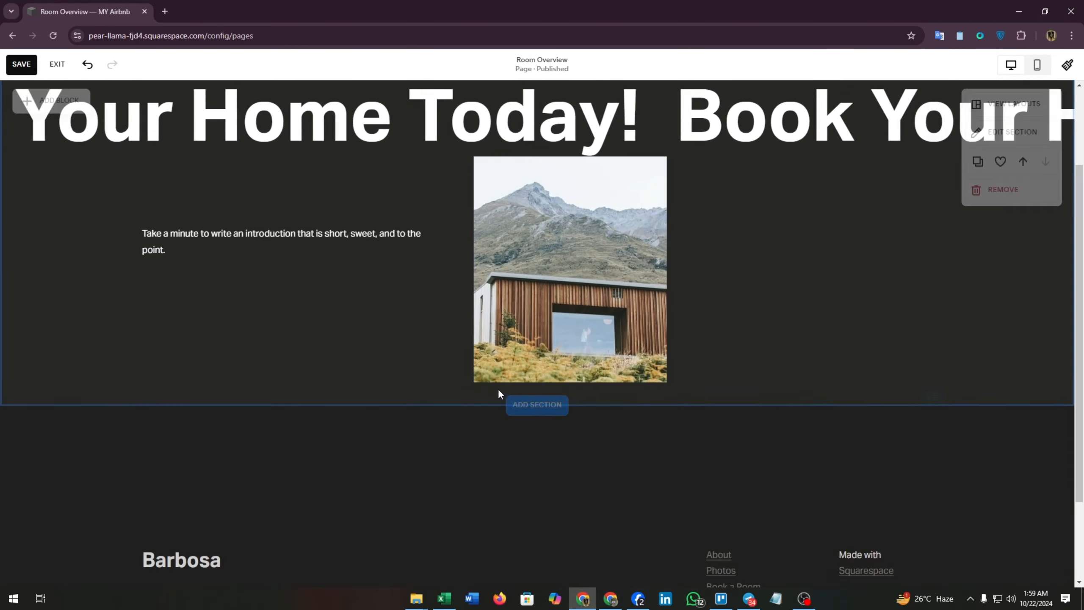
pyautogui.scroll(-2, 391, 463)
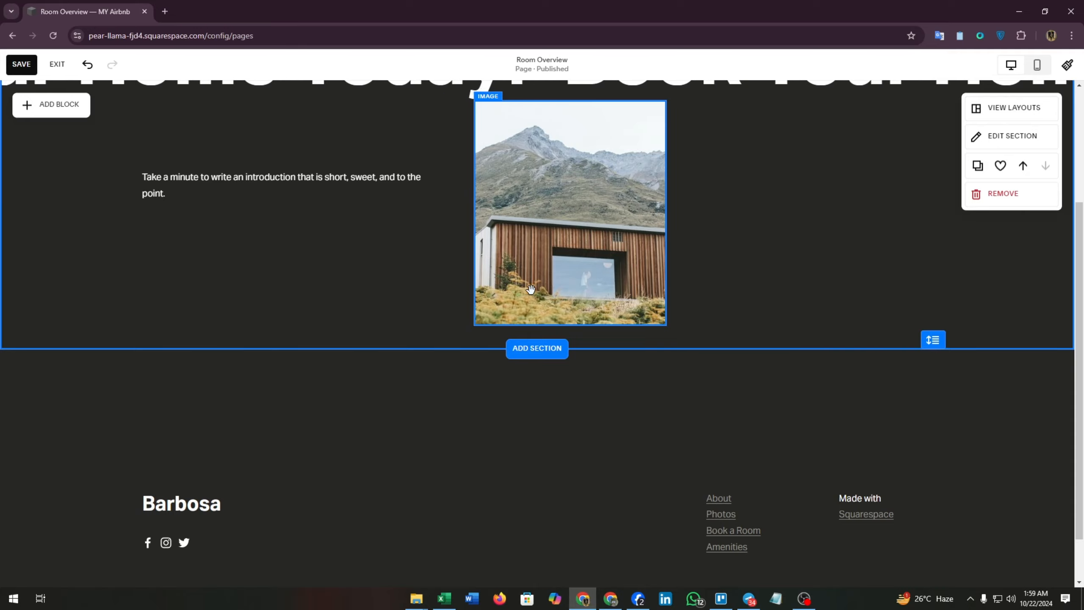
pyautogui.moveTo(530, 290); pyautogui.dragTo(789, 288)
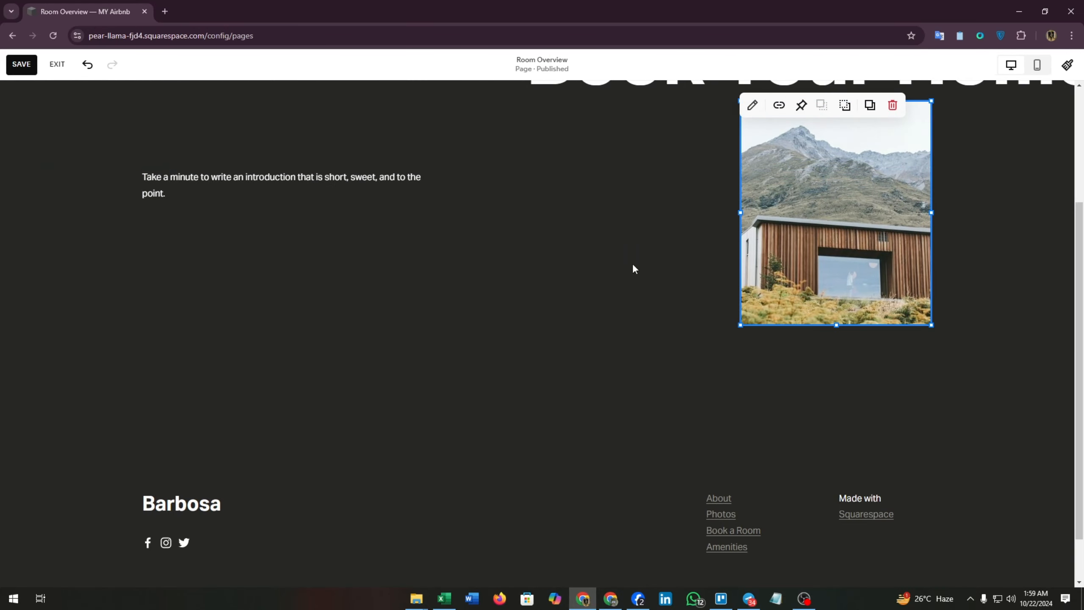
pyautogui.moveTo(292, 182); pyautogui.dragTo(596, 308)
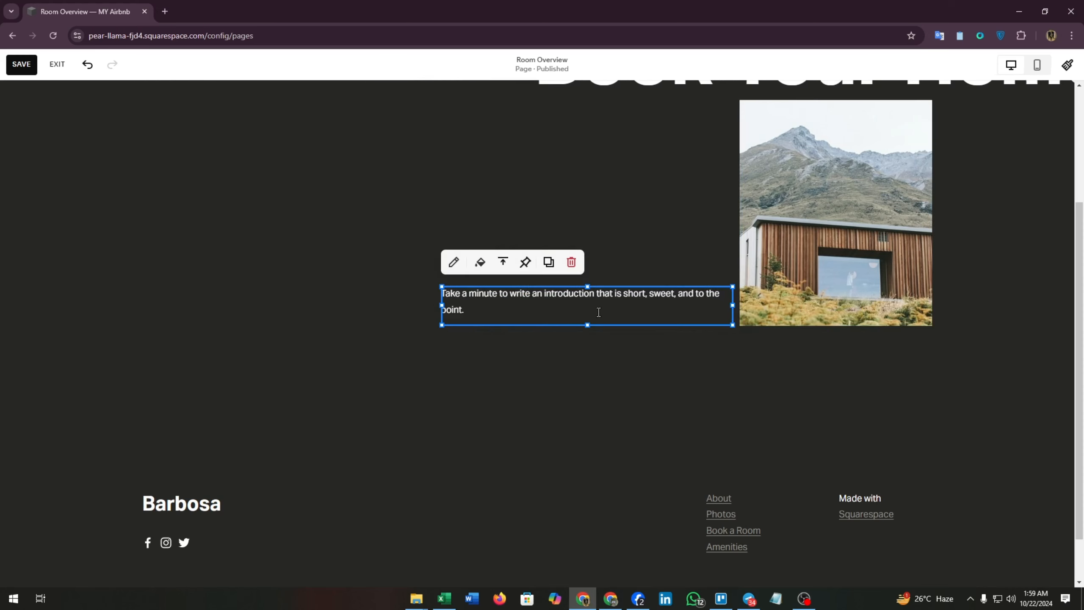
pyautogui.click(1037, 65)
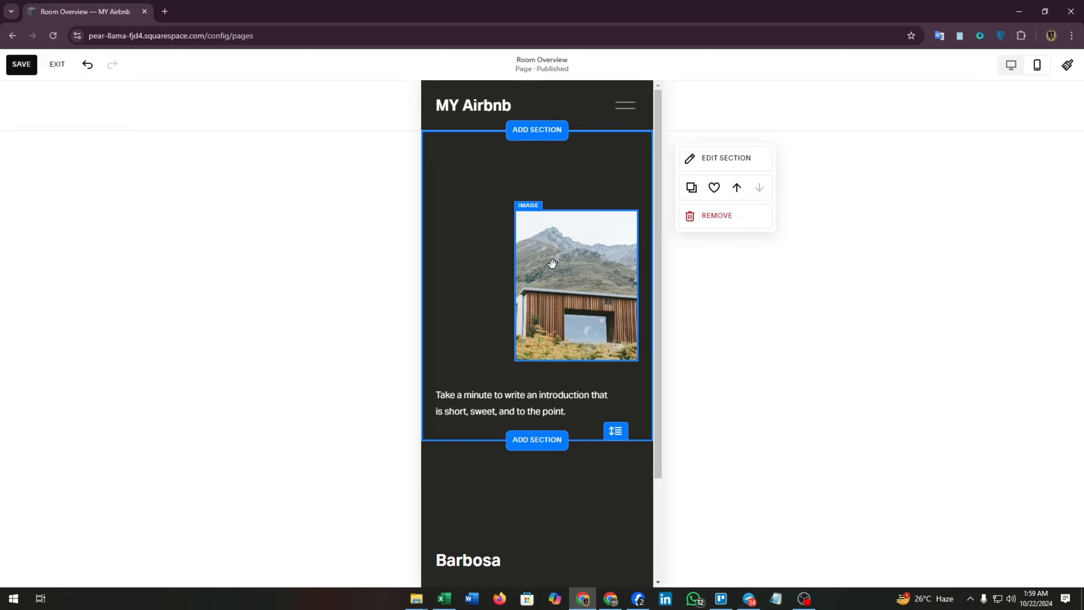
# In the desktop layout, edit the site footer and add the footer section with Hours, Follow and Site Title columns above the existing one.
pyautogui.click(1012, 66)
pyautogui.scroll(-5, 644, 245)
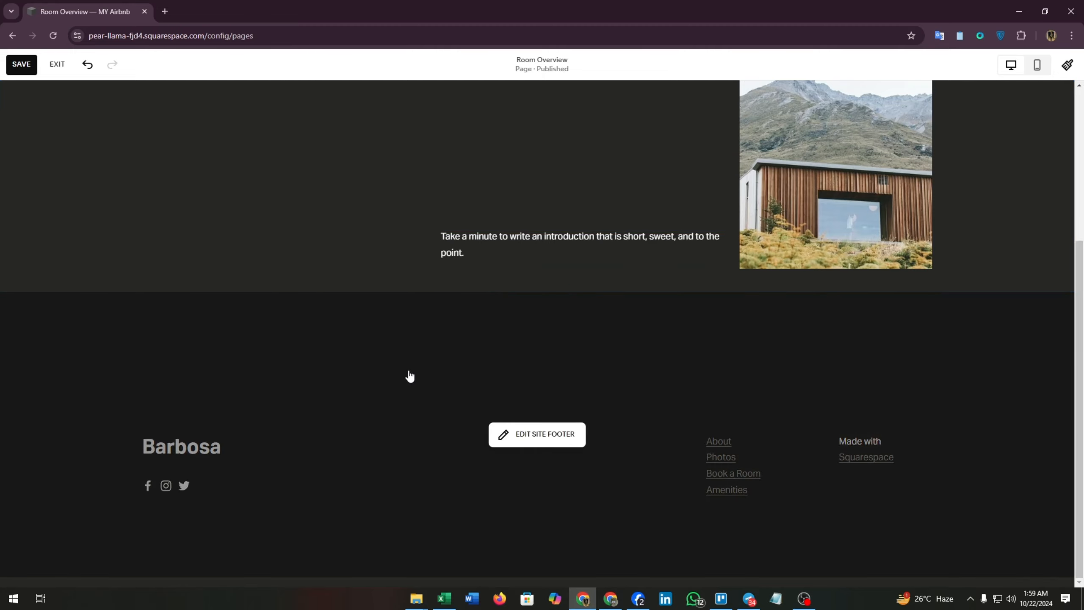
pyautogui.click(399, 368)
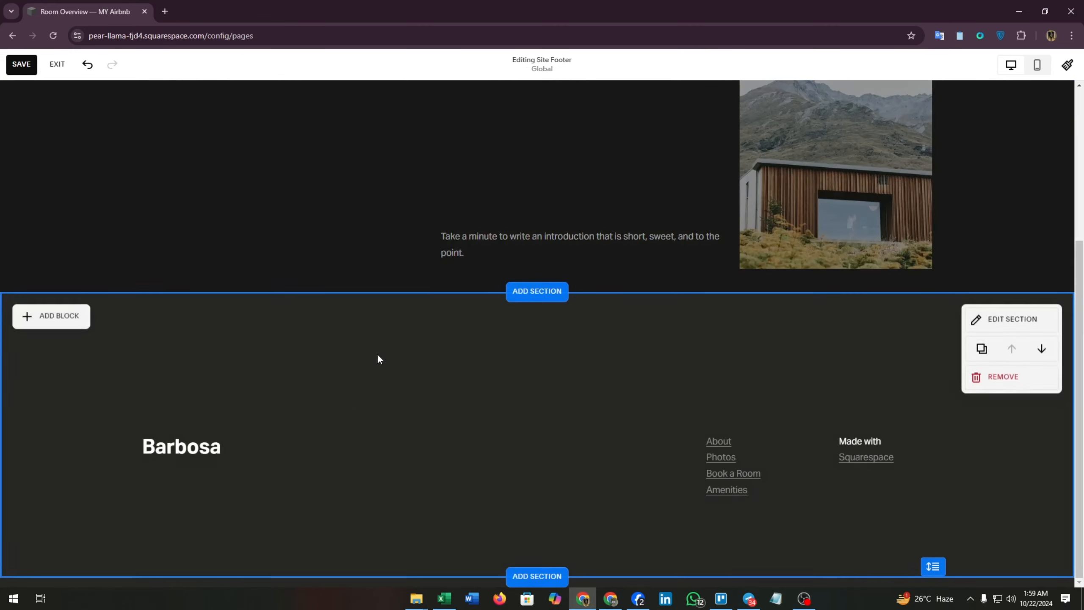
pyautogui.click(531, 301)
pyautogui.scroll(2, 532, 350)
pyautogui.scroll(-2, 528, 343)
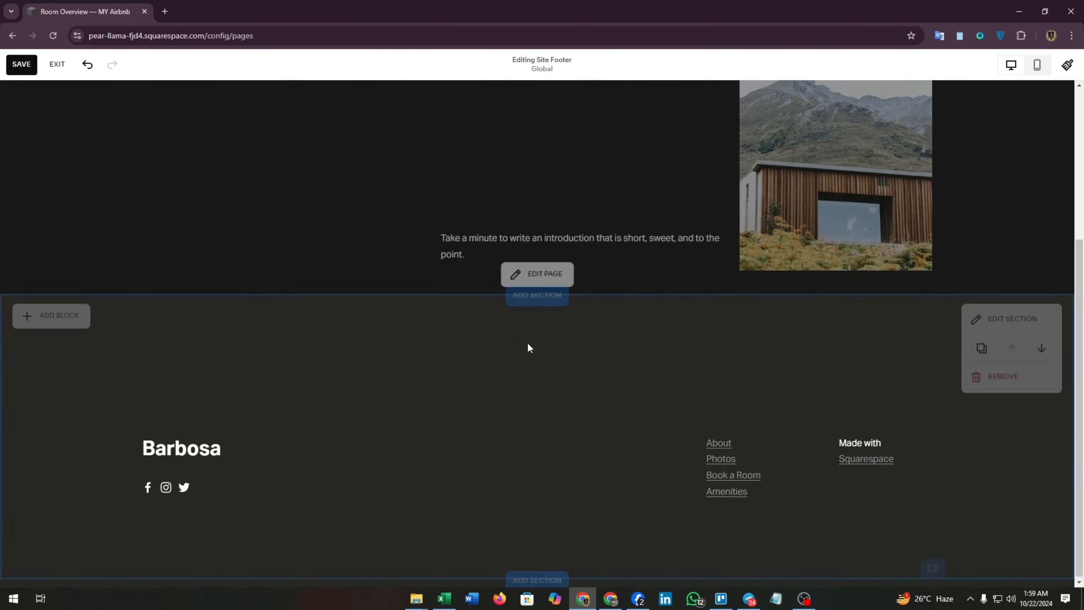
pyautogui.click(530, 300)
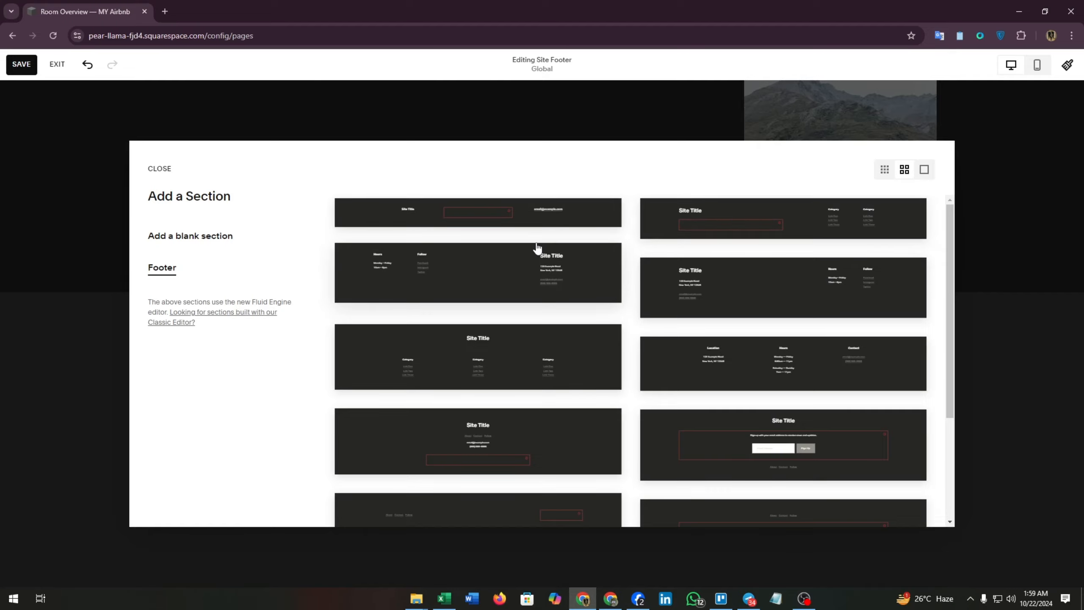
pyautogui.click(523, 268)
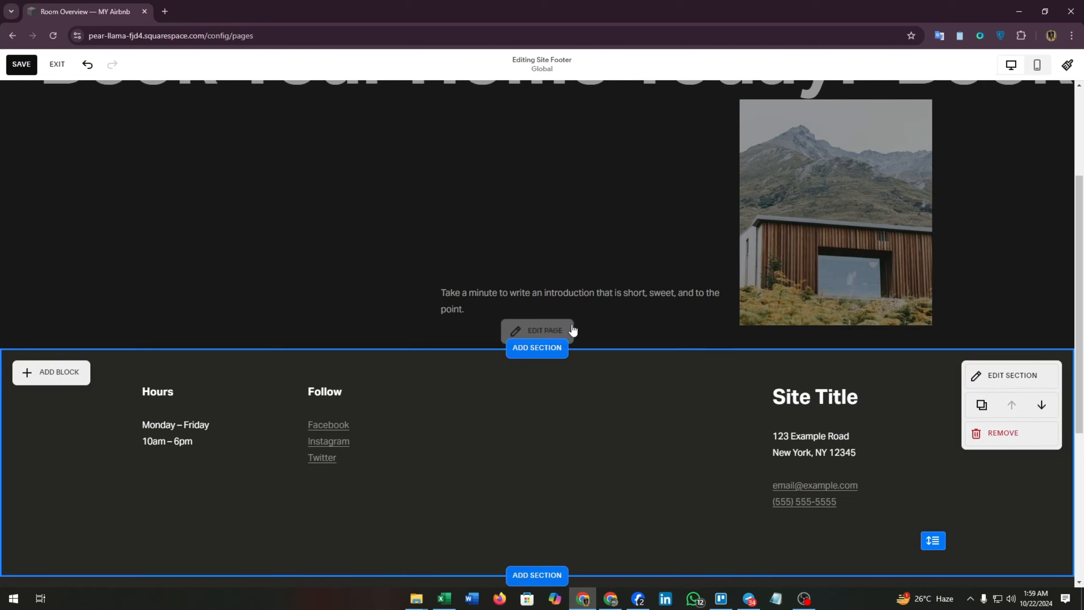
# Below the scrolling-text section, add the Portfolios section with the "Make it stand out" heading and three staggered images.
pyautogui.scroll(3, 567, 325)
pyautogui.click(525, 435)
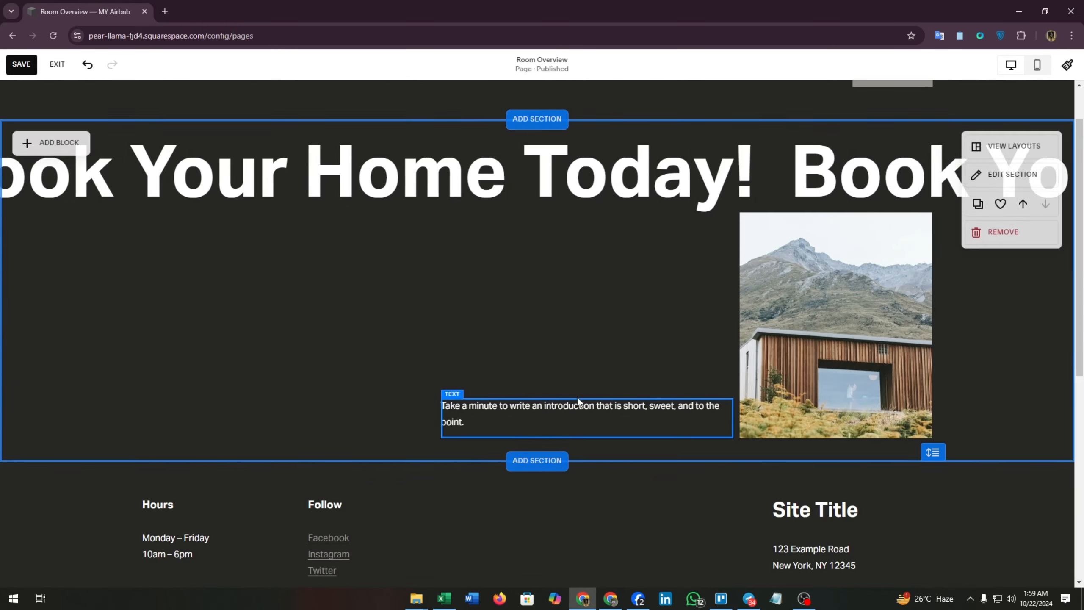
pyautogui.click(537, 461)
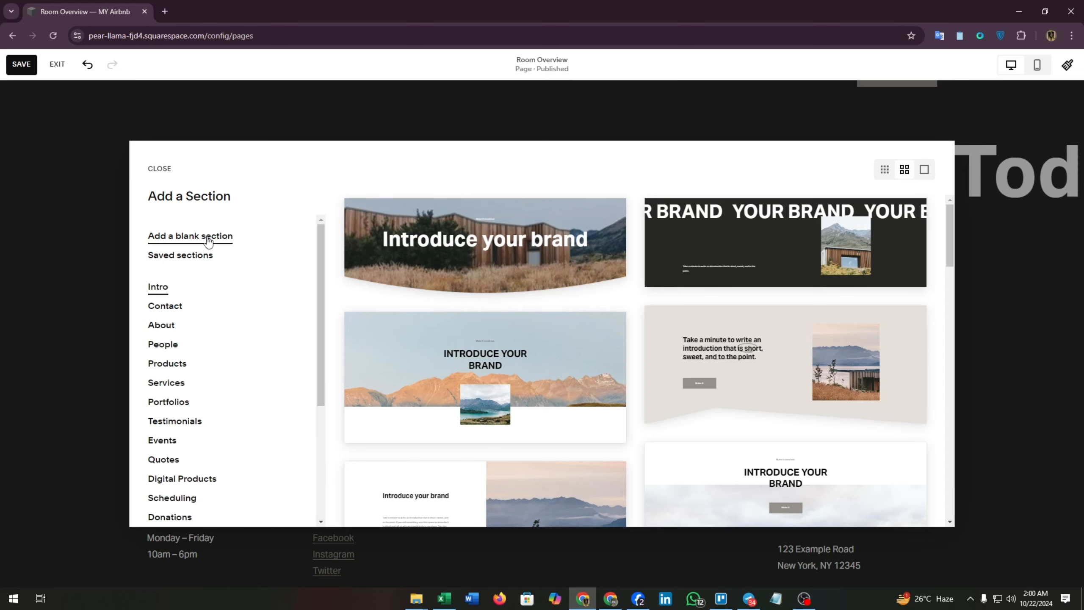
pyautogui.scroll(-2, 176, 324)
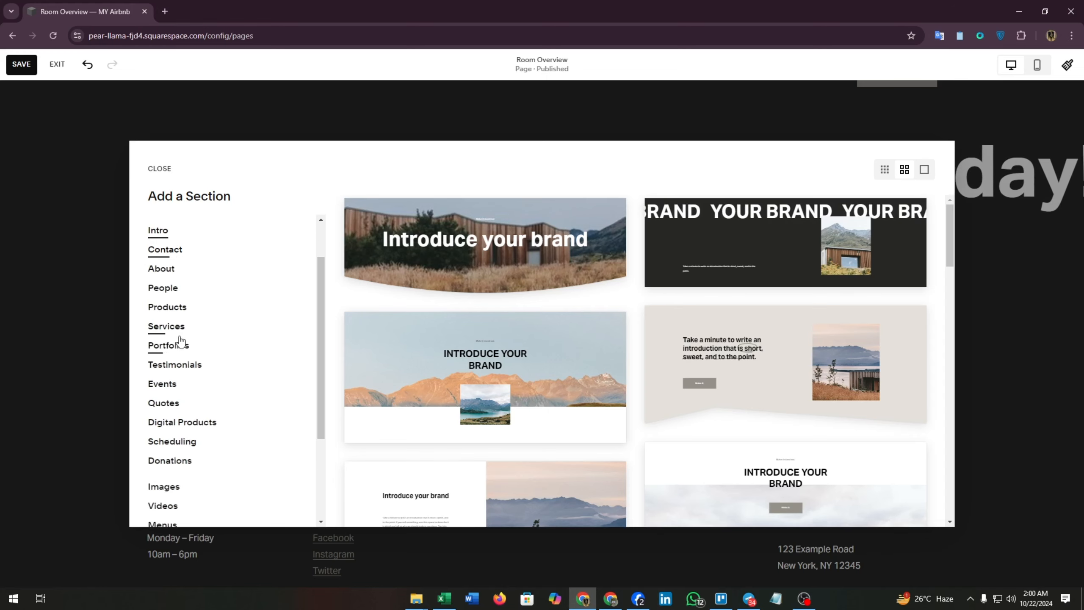
pyautogui.click(161, 348)
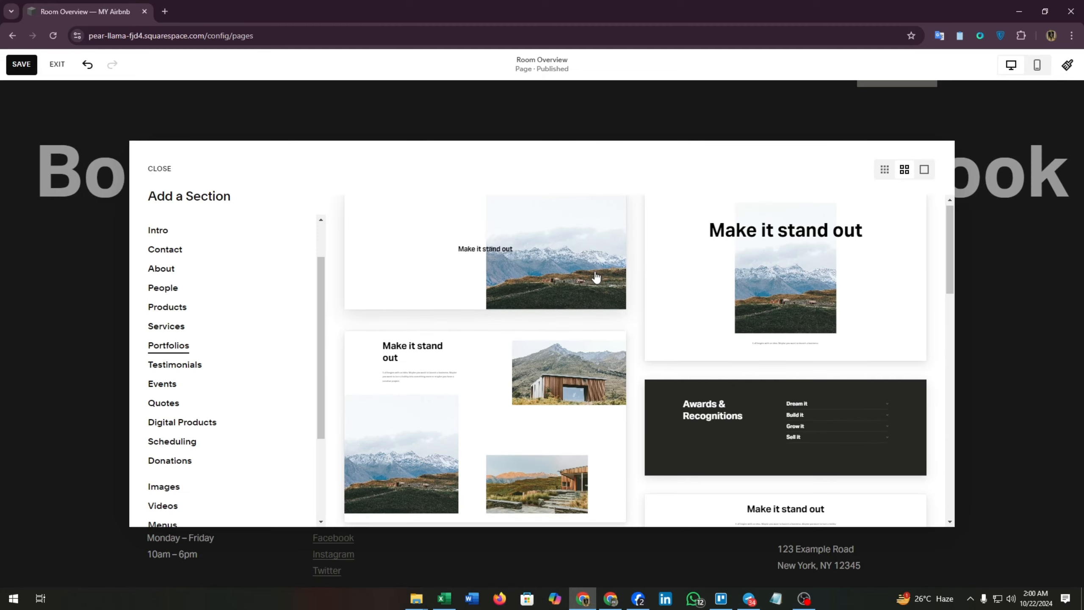
pyautogui.scroll(-1, 596, 277)
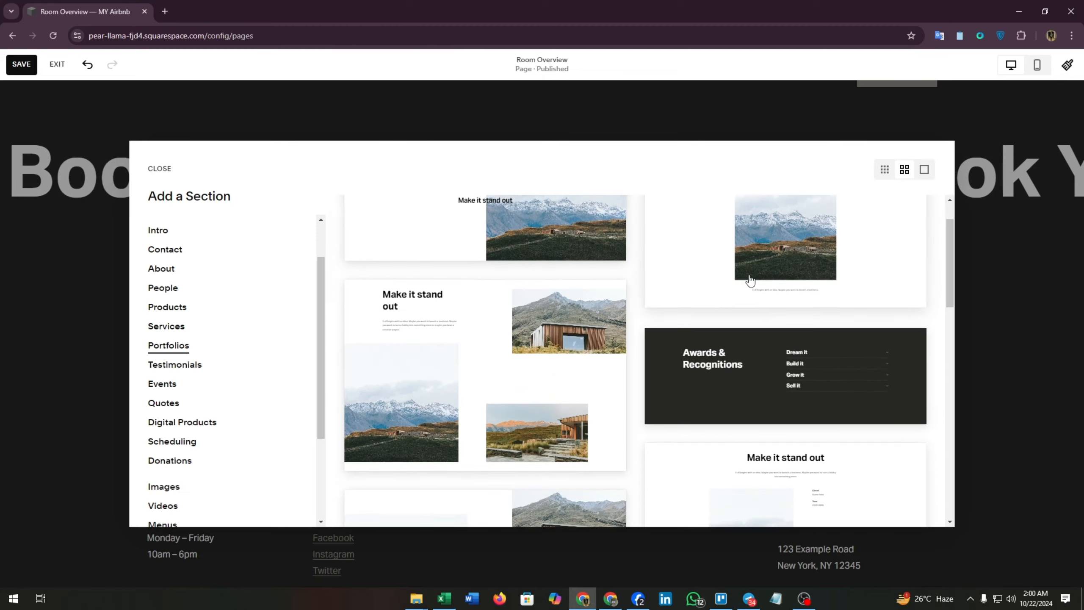
pyautogui.click(456, 391)
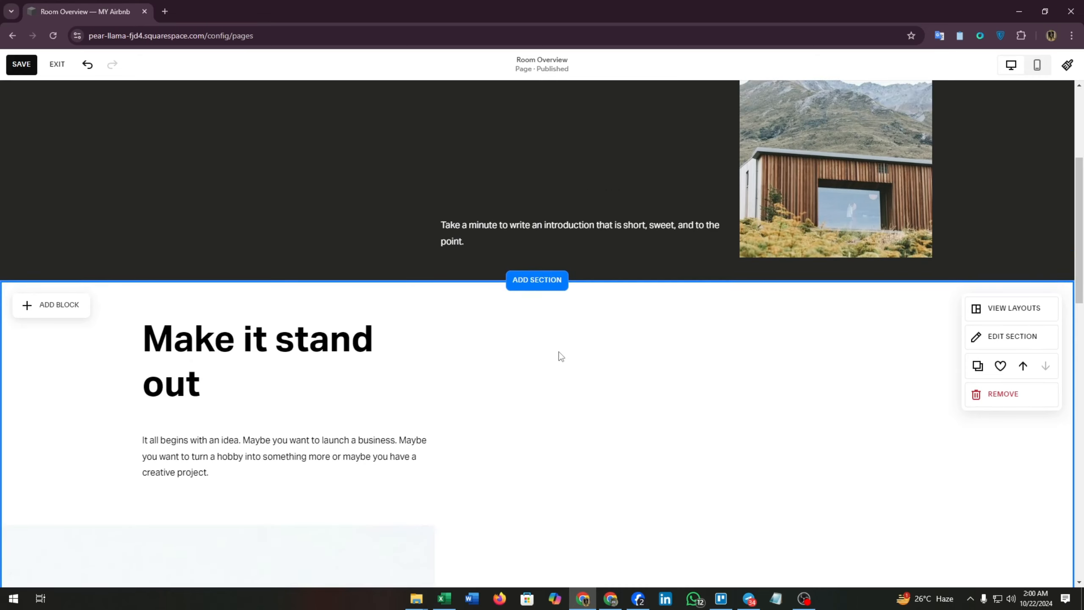
# Apply the Dark 2 color theme to the new "Make it stand out" section.
pyautogui.click(1008, 346)
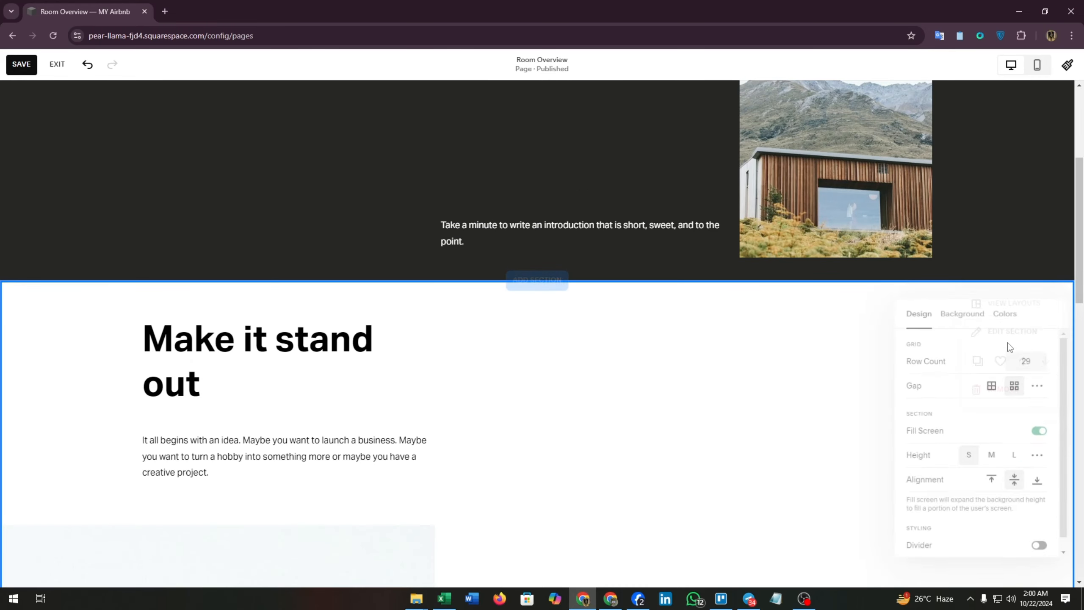
pyautogui.click(962, 309)
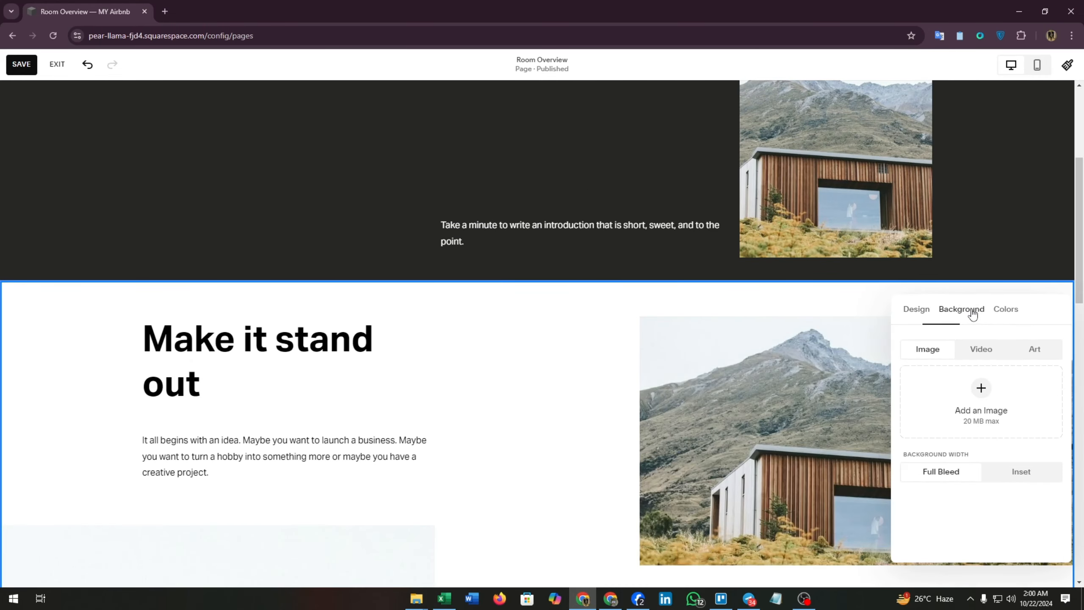
pyautogui.click(1004, 310)
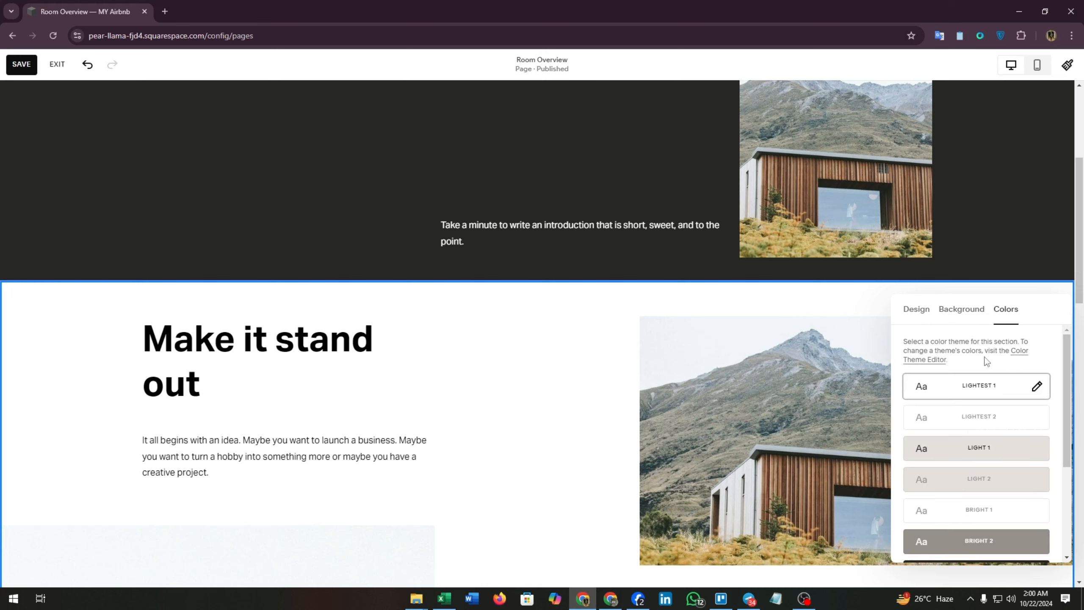
pyautogui.scroll(-3, 1005, 468)
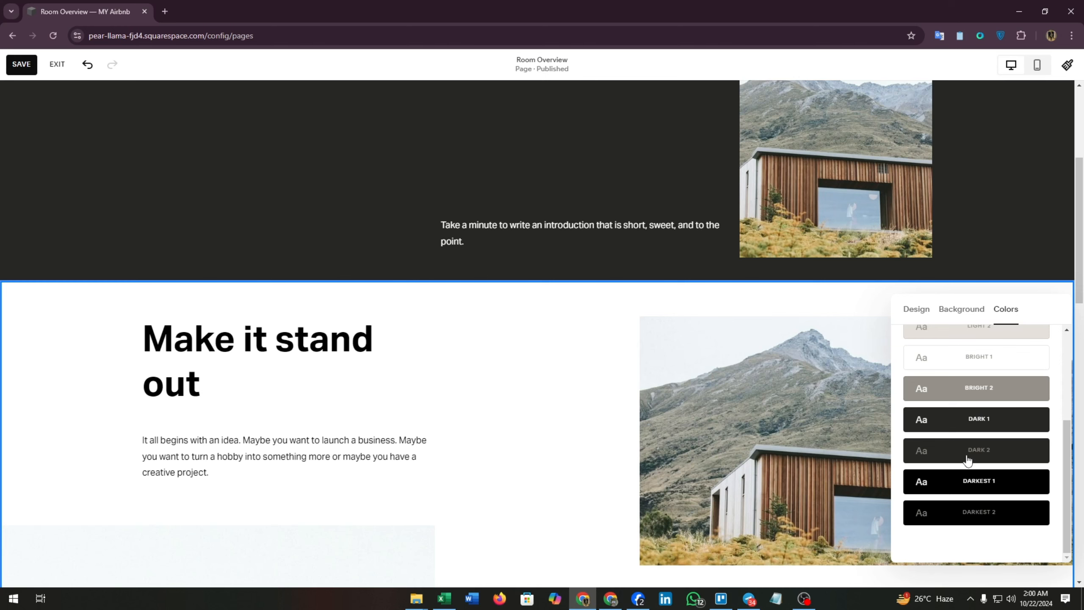
pyautogui.scroll(-4, 961, 510)
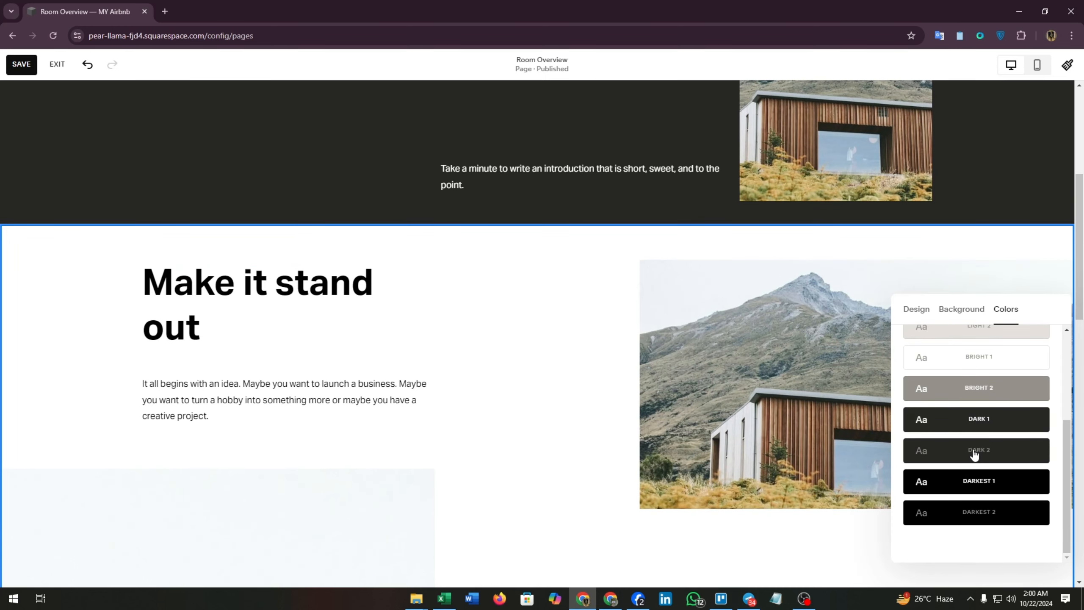
pyautogui.click(974, 455)
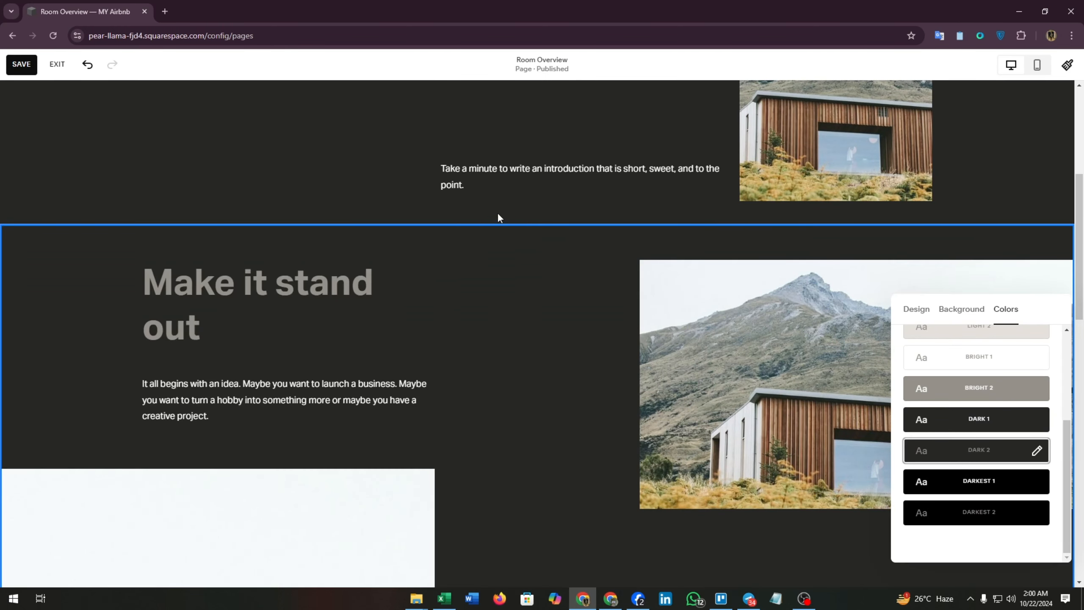
pyautogui.click(470, 287)
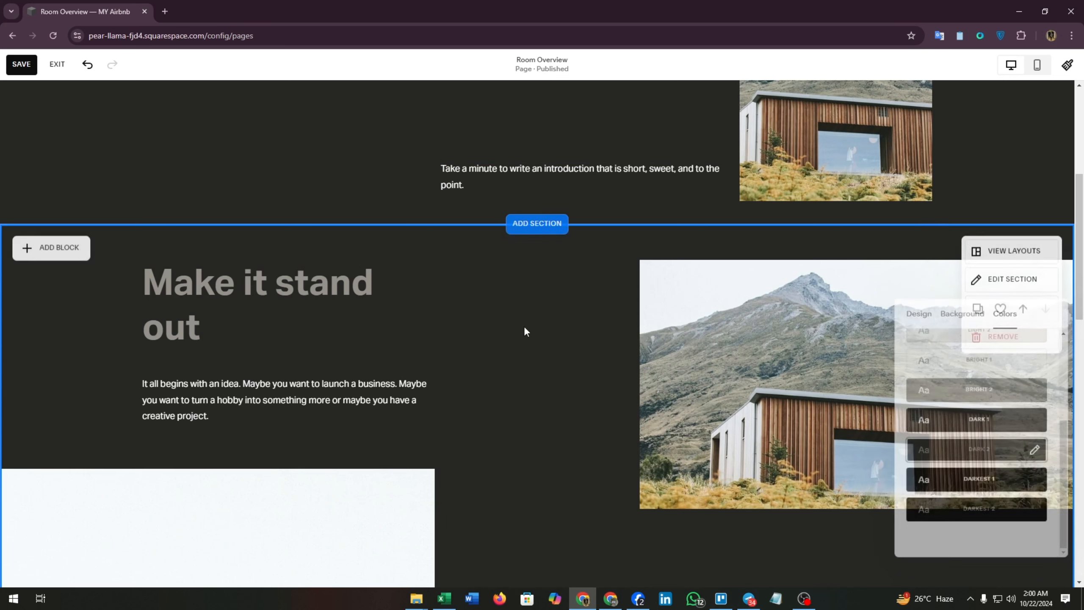
# Change the text color of the "Make it stand out" heading to white from the palette.
pyautogui.click(279, 282)
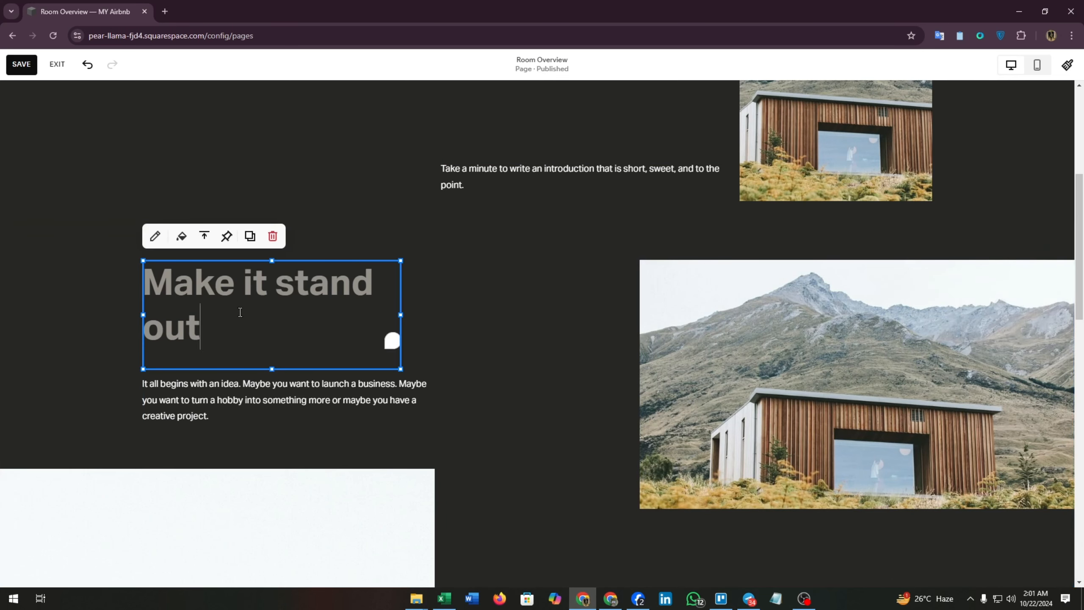
pyautogui.hotkey('ctrl', 'a')
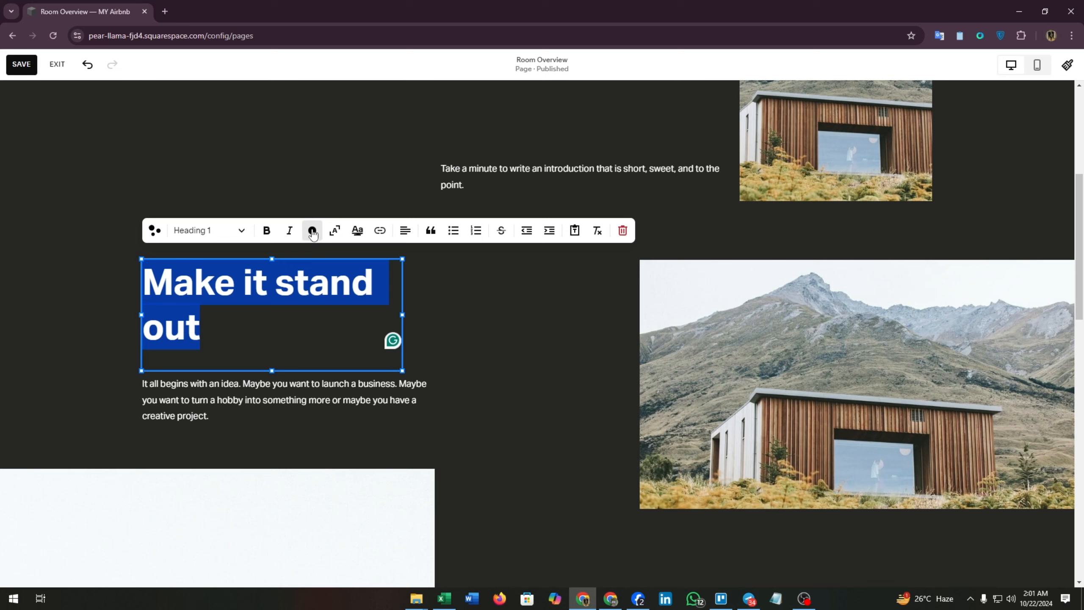
pyautogui.click(312, 231)
pyautogui.click(252, 289)
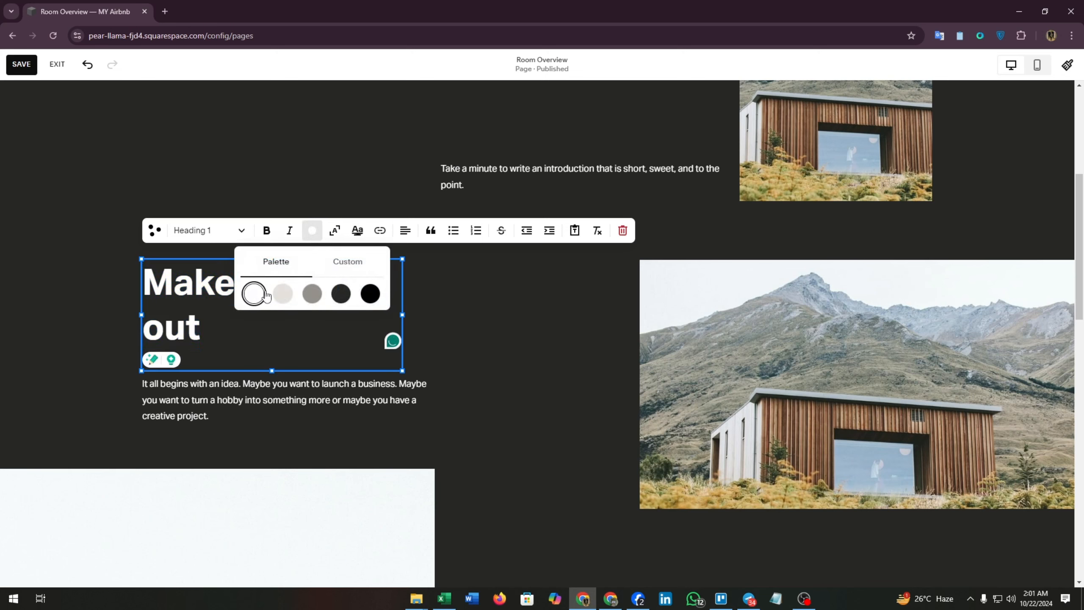
pyautogui.click(488, 355)
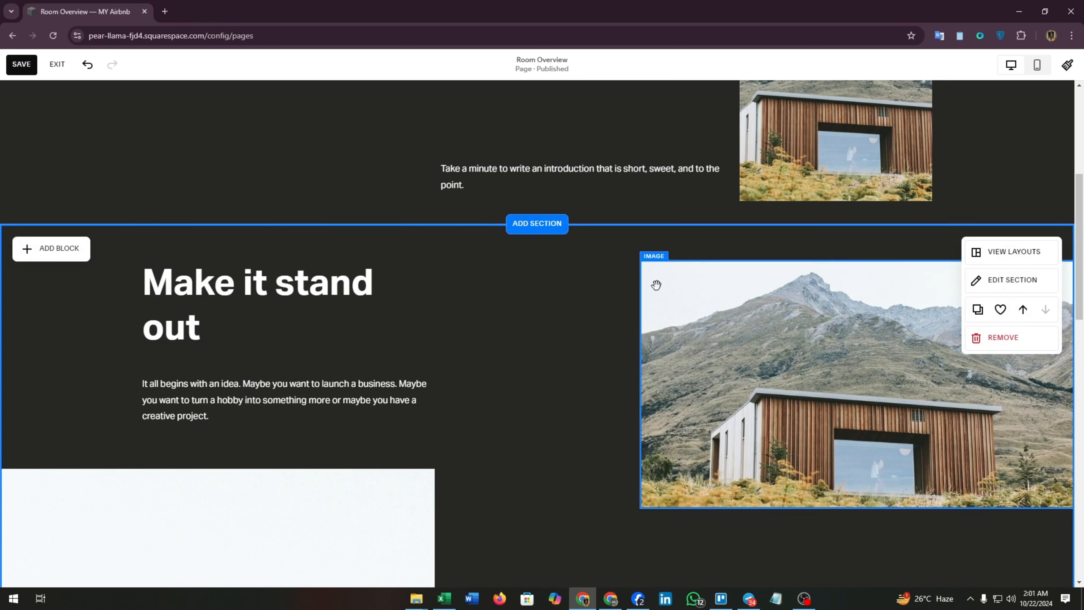
# Review the page from the footer back to the header, examining each of the three images in the "Make it stand out" section.
pyautogui.scroll(-10, 414, 378)
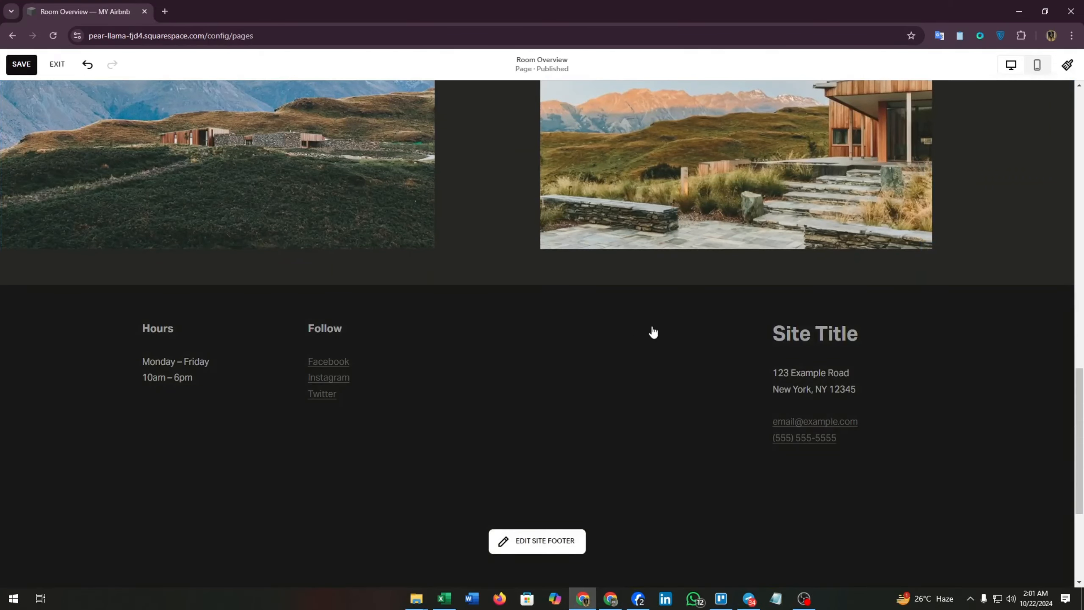
pyautogui.scroll(4, 554, 342)
pyautogui.scroll(4, 555, 344)
pyautogui.scroll(3, 706, 291)
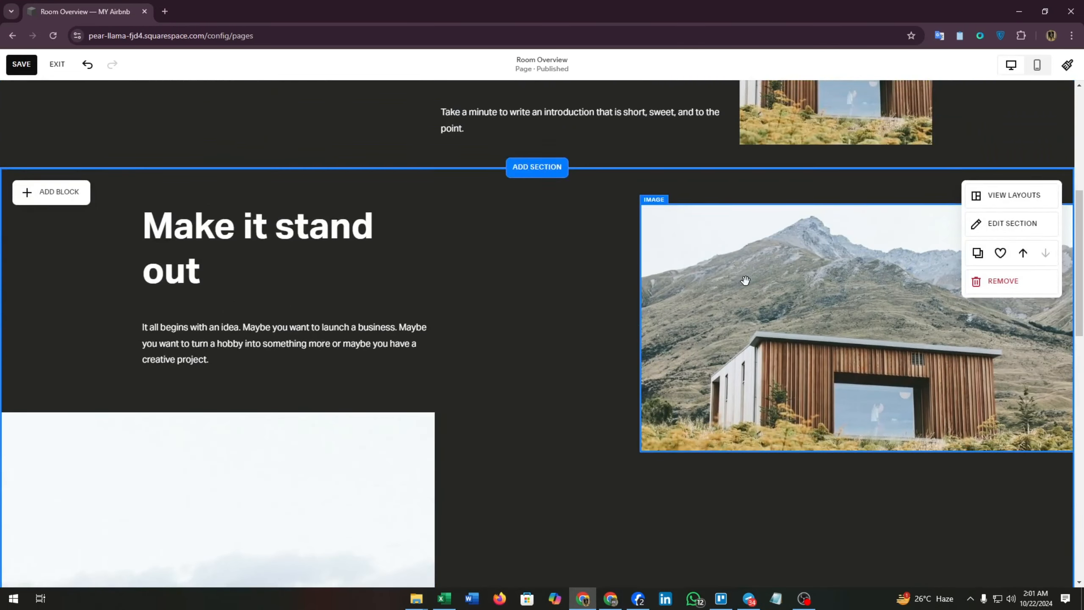
pyautogui.click(745, 282)
pyautogui.scroll(-2, 333, 443)
pyautogui.click(249, 455)
pyautogui.scroll(-5, 250, 455)
pyautogui.click(618, 384)
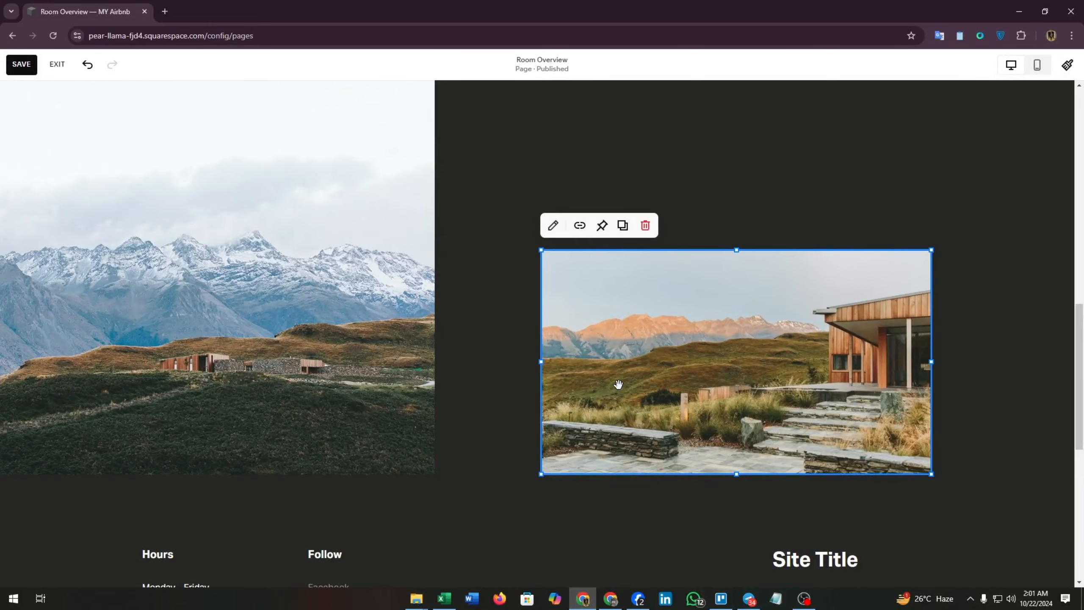
pyautogui.click(827, 185)
pyautogui.scroll(10, 598, 273)
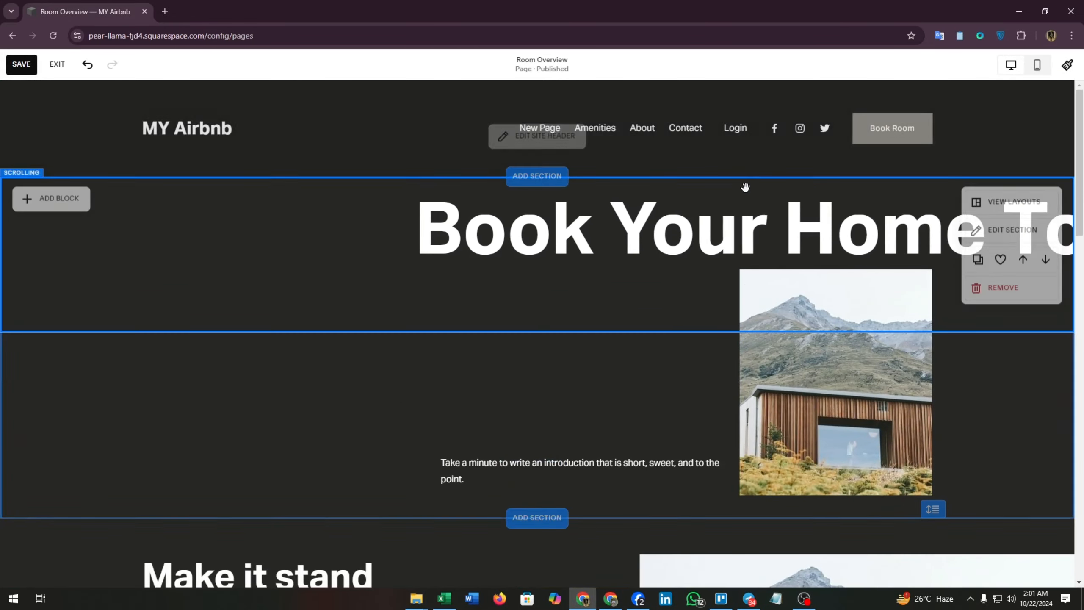
# Open the site header's navigation content and review the pages linked there.
pyautogui.moveTo(559, 145)
pyautogui.click(295, 126)
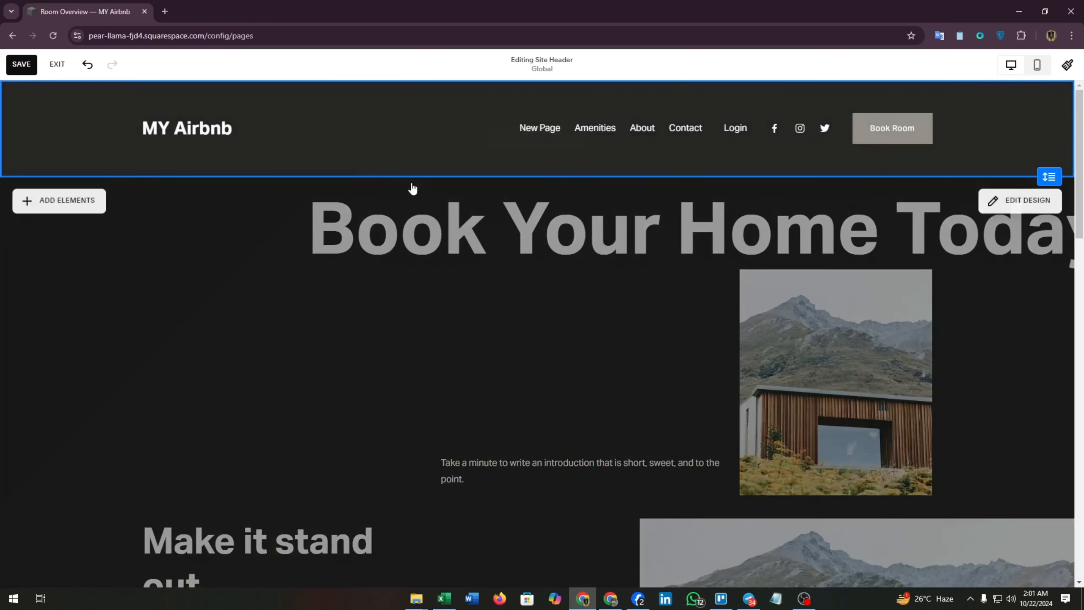
pyautogui.click(544, 128)
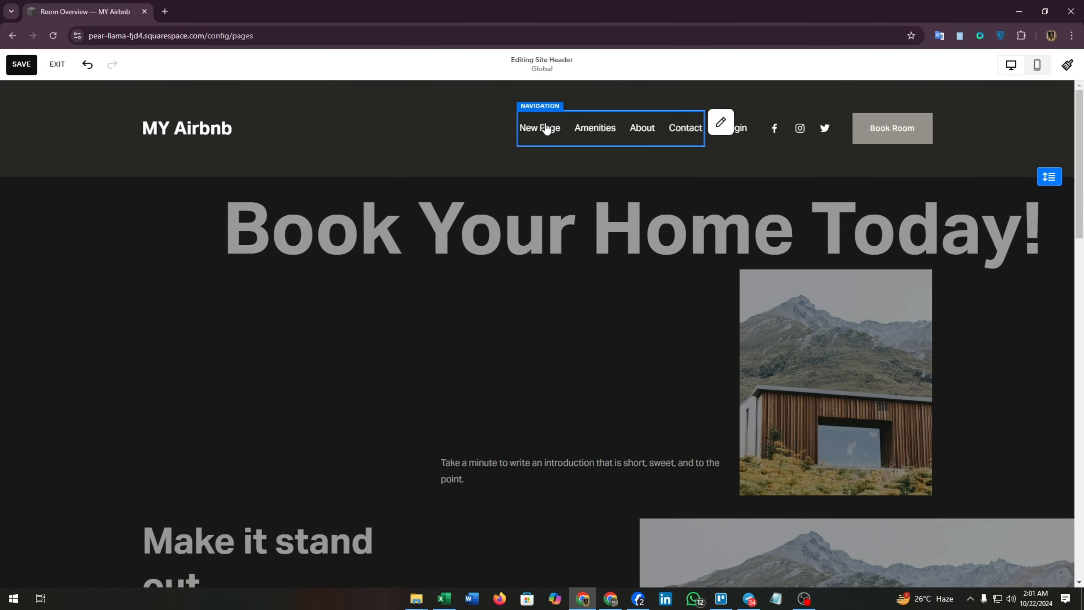
pyautogui.click(714, 130)
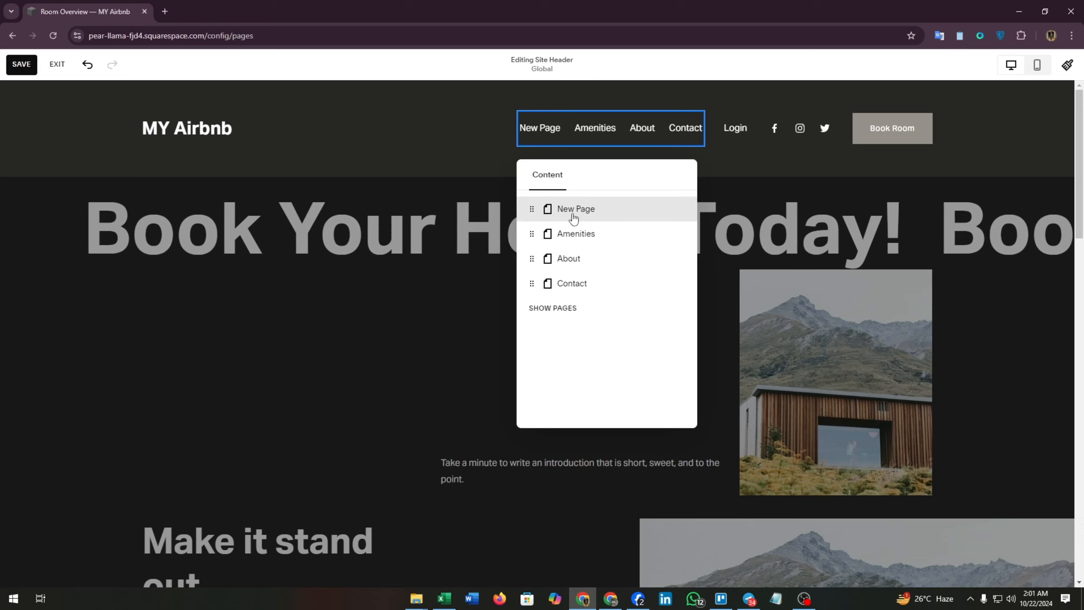
pyautogui.click(428, 281)
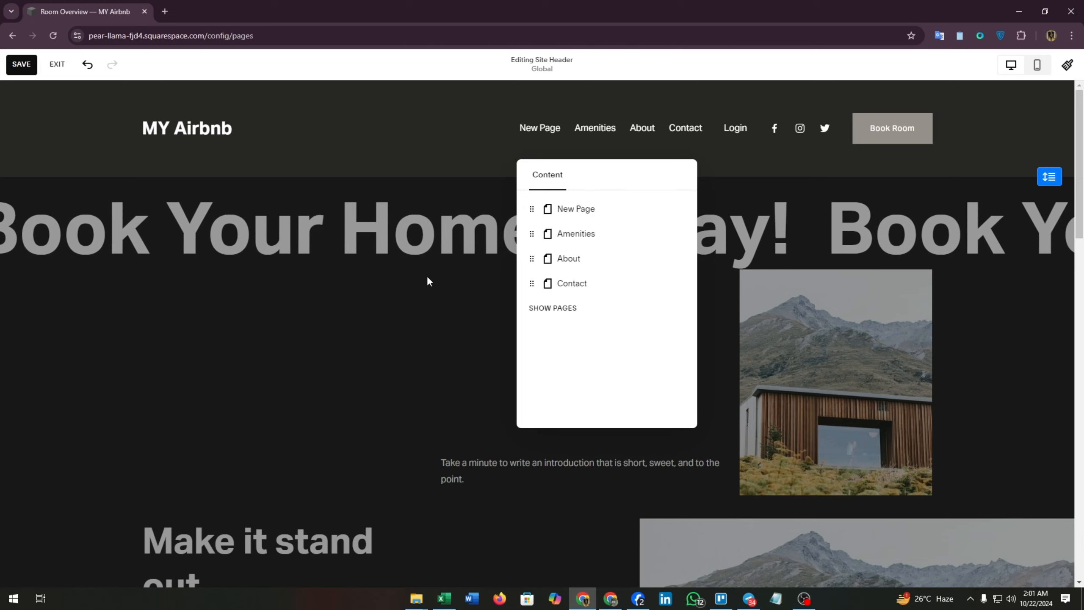
# Save the changes, exit the editor, and move the Room Overview page to the top of Main Navigation.
pyautogui.click(21, 64)
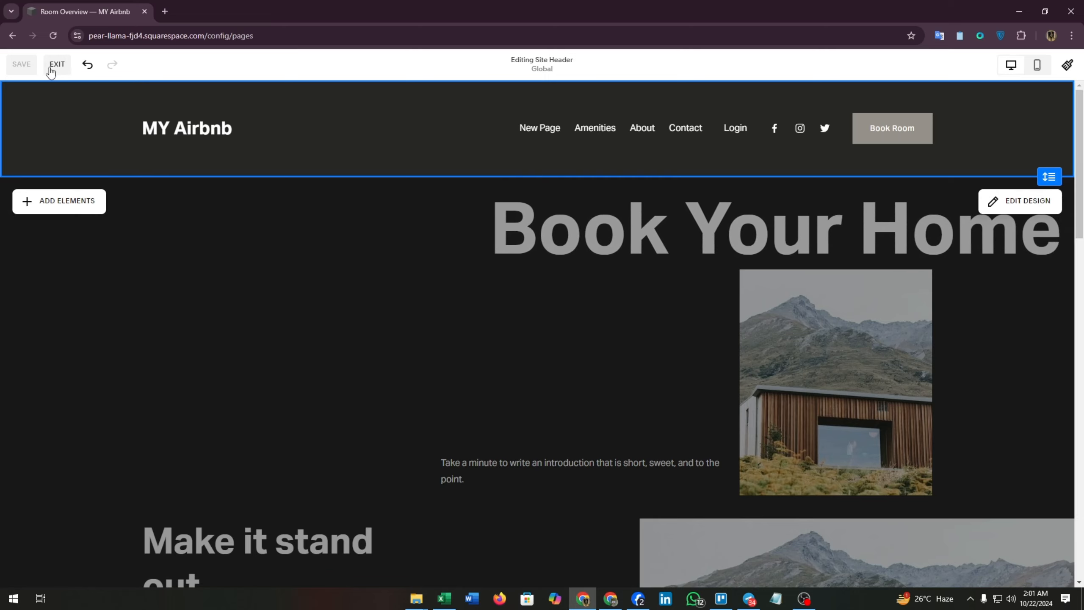
pyautogui.click(51, 70)
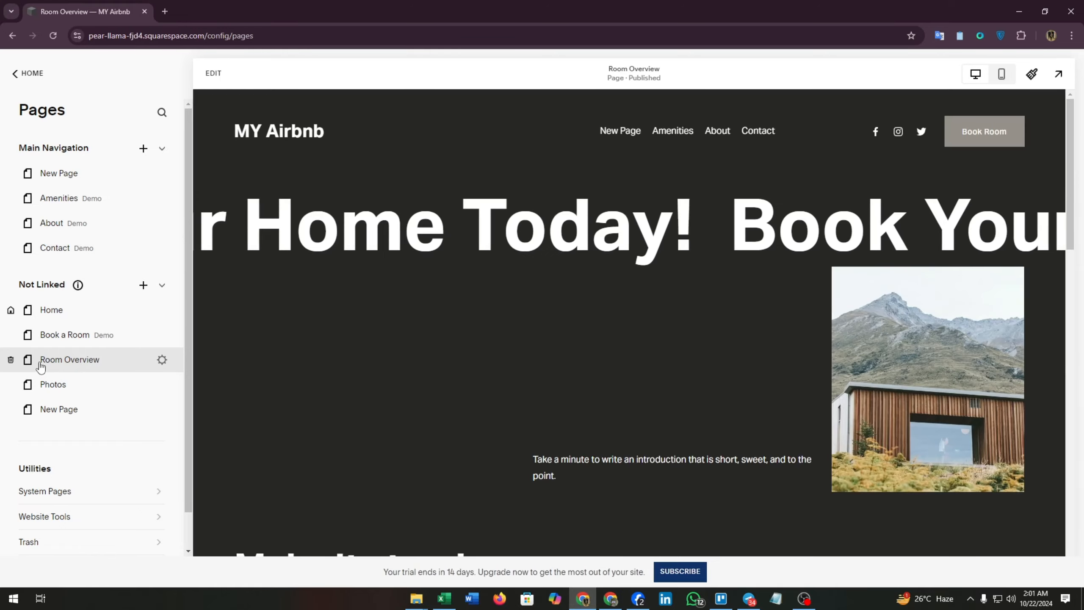
pyautogui.moveTo(103, 357); pyautogui.dragTo(82, 172)
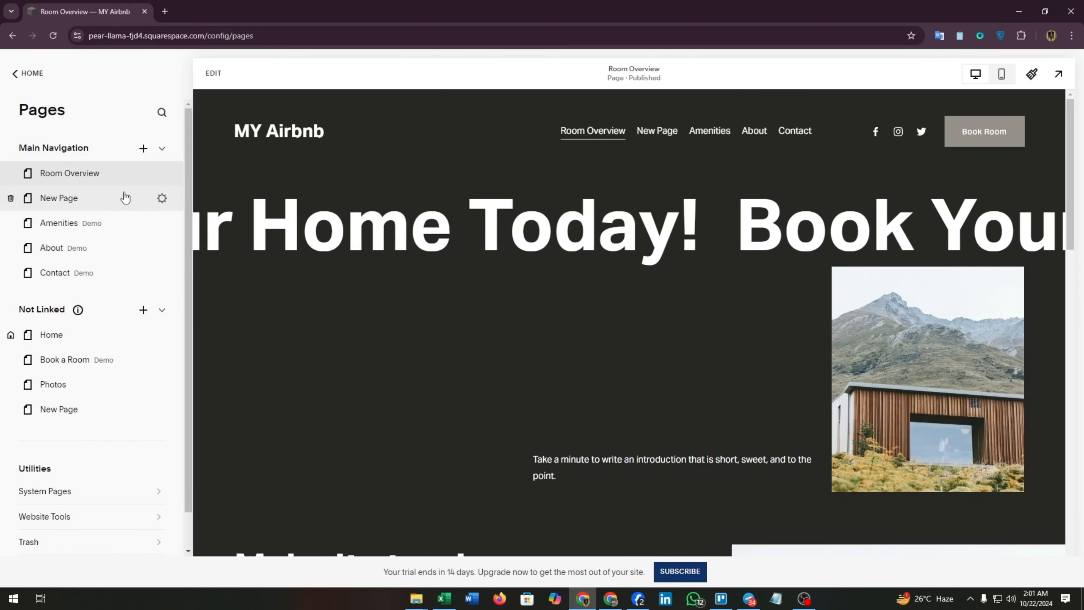
# Delete the page named New Page from Main Navigation and confirm its deletion.
pyautogui.click(162, 199)
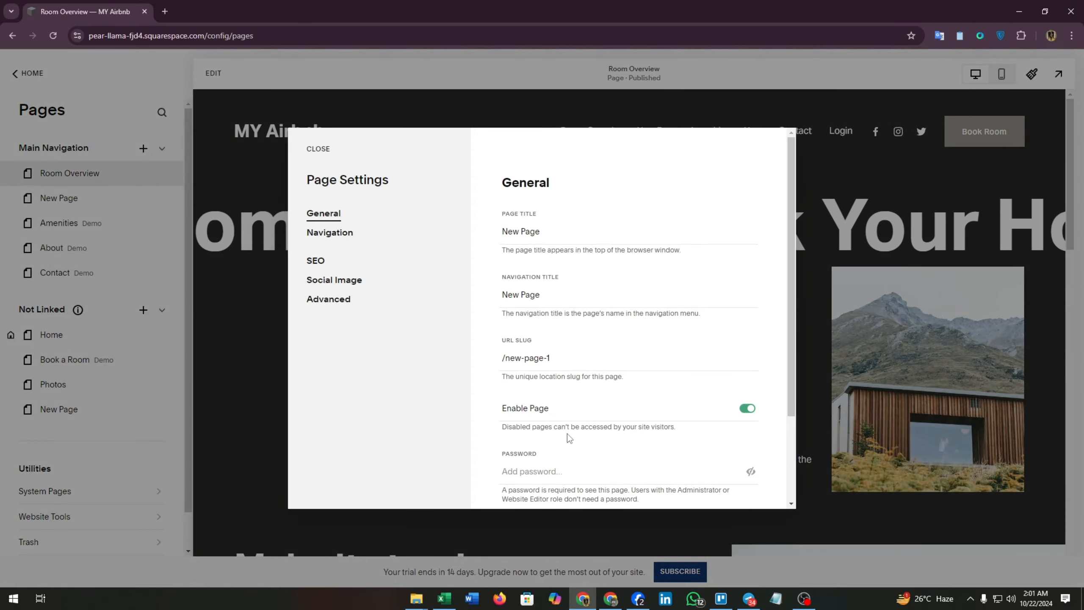
pyautogui.scroll(-3, 568, 438)
pyautogui.click(521, 479)
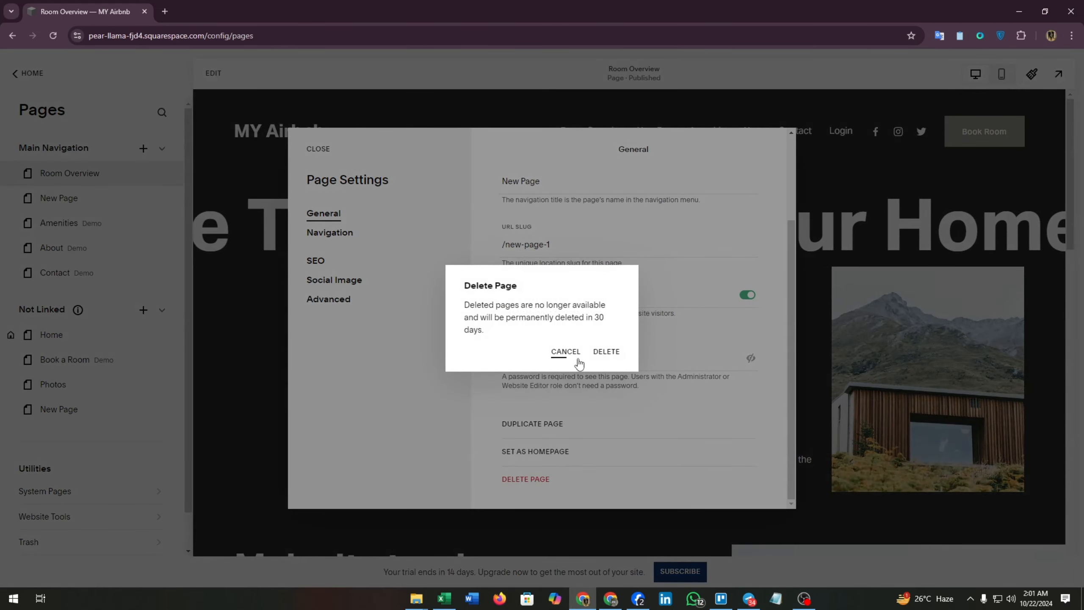
pyautogui.click(606, 351)
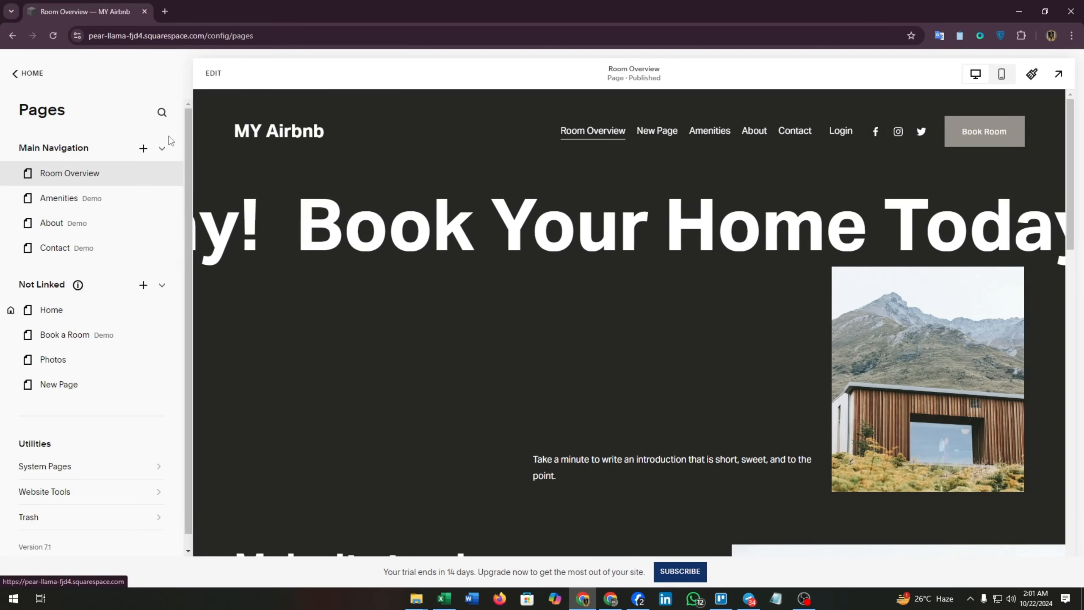
# Reorder the Main Navigation pages to About, Room Overview, Amenities, Contact.
pyautogui.moveTo(86, 175)
pyautogui.moveTo(87, 176)
pyautogui.mouseDown()
pyautogui.moveTo(94, 230)
pyautogui.moveTo(92, 164)
pyautogui.mouseUp()
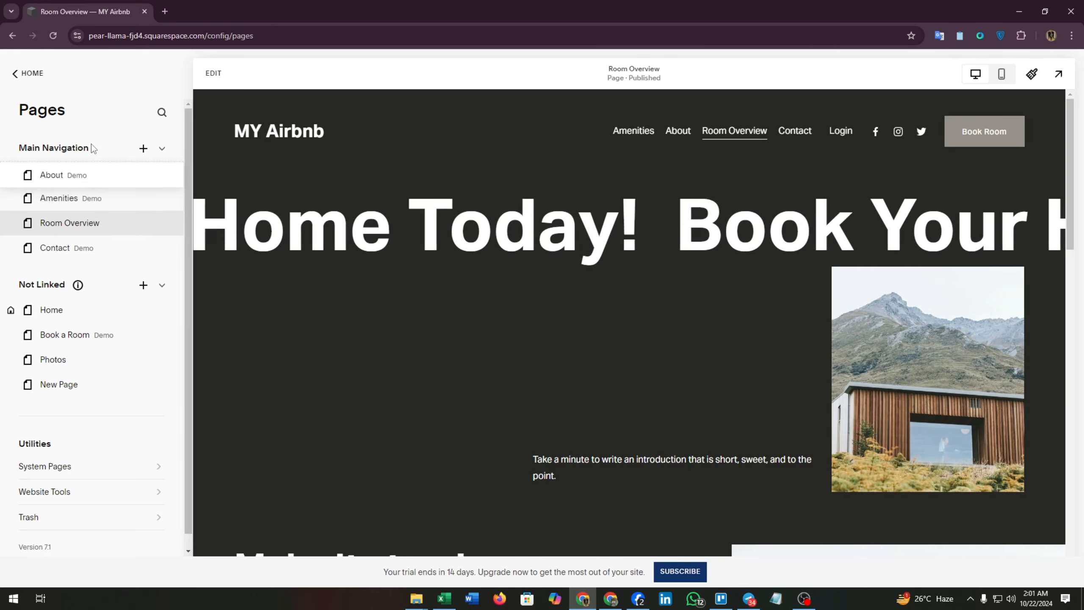
pyautogui.moveTo(89, 255)
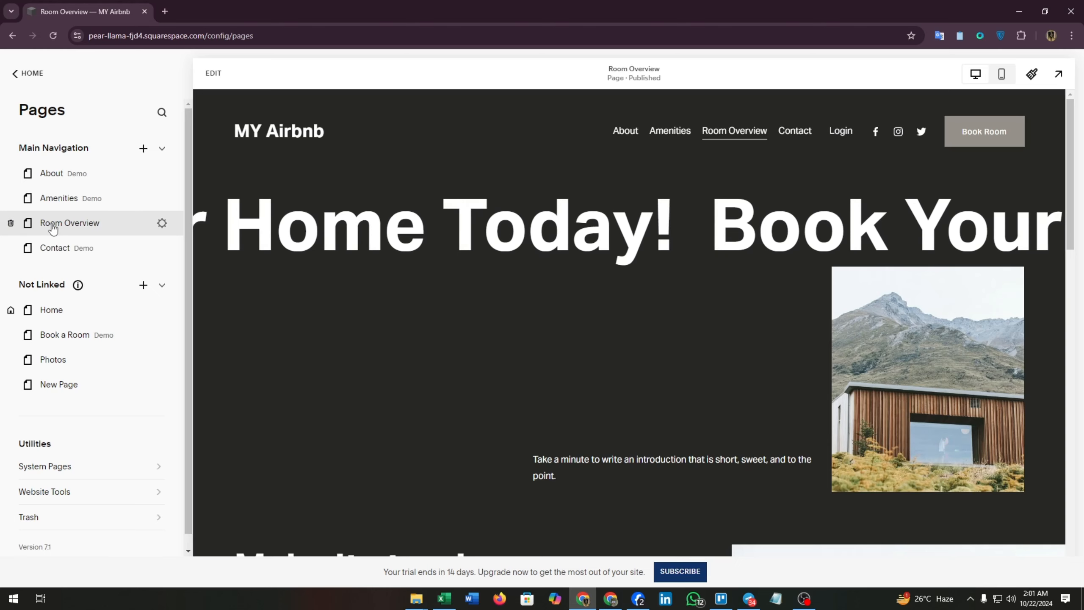
pyautogui.moveTo(53, 224); pyautogui.dragTo(55, 196)
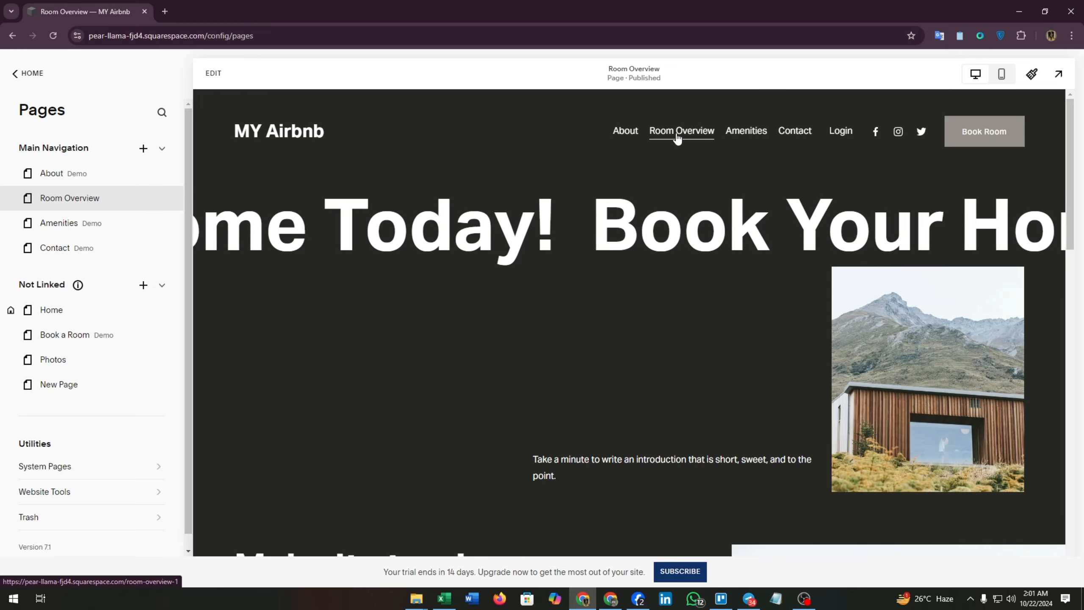
# Review the Room Overview page down to its footer, and open the Home page to examine its sections.
pyautogui.scroll(-15, 630, 321)
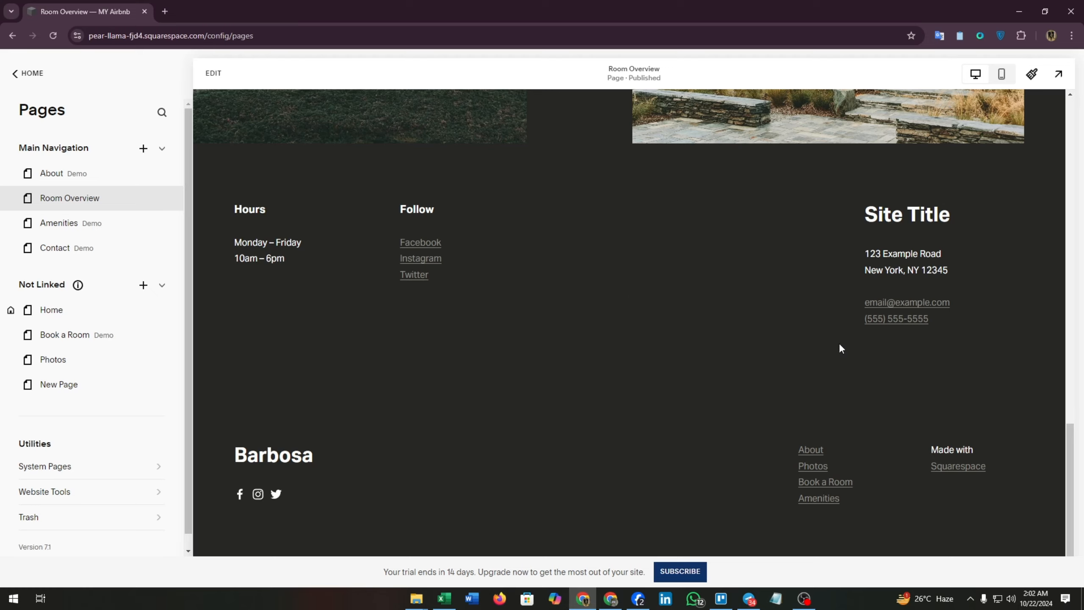
pyautogui.scroll(15, 600, 304)
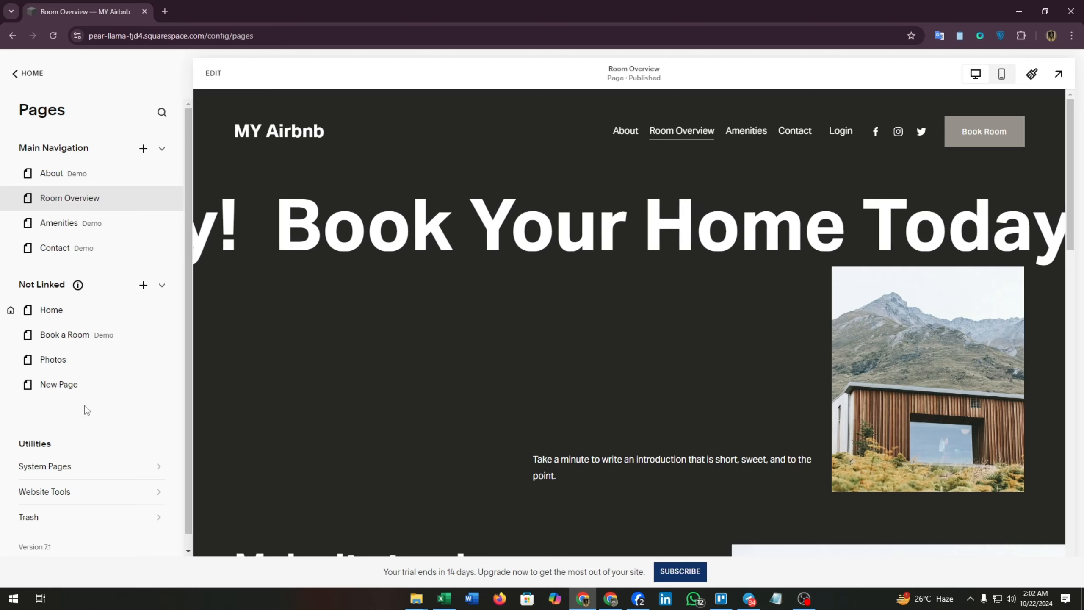
pyautogui.scroll(-1, 145, 431)
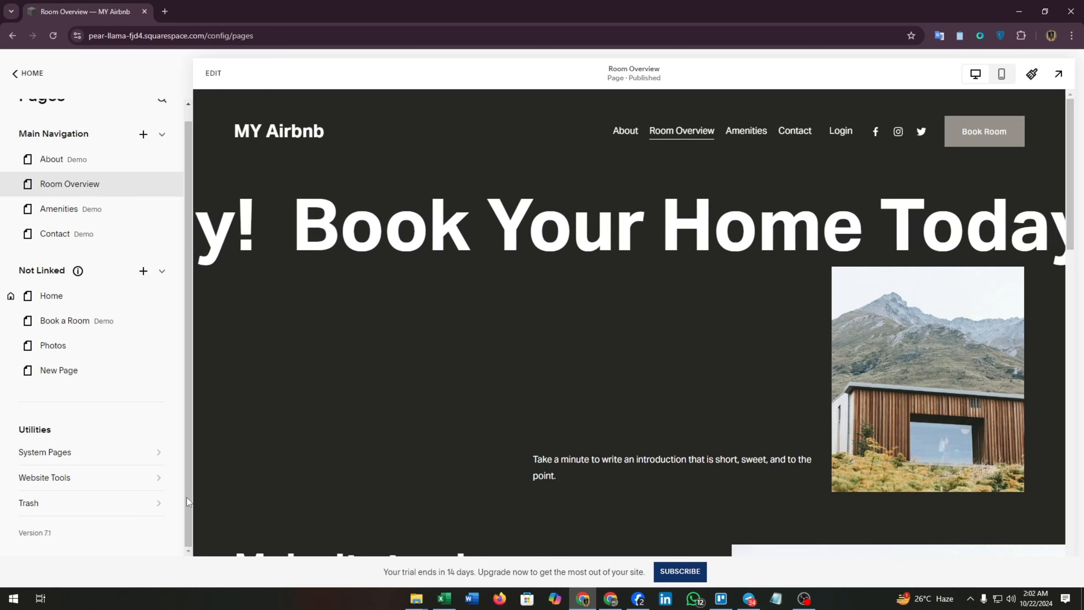
pyautogui.click(89, 294)
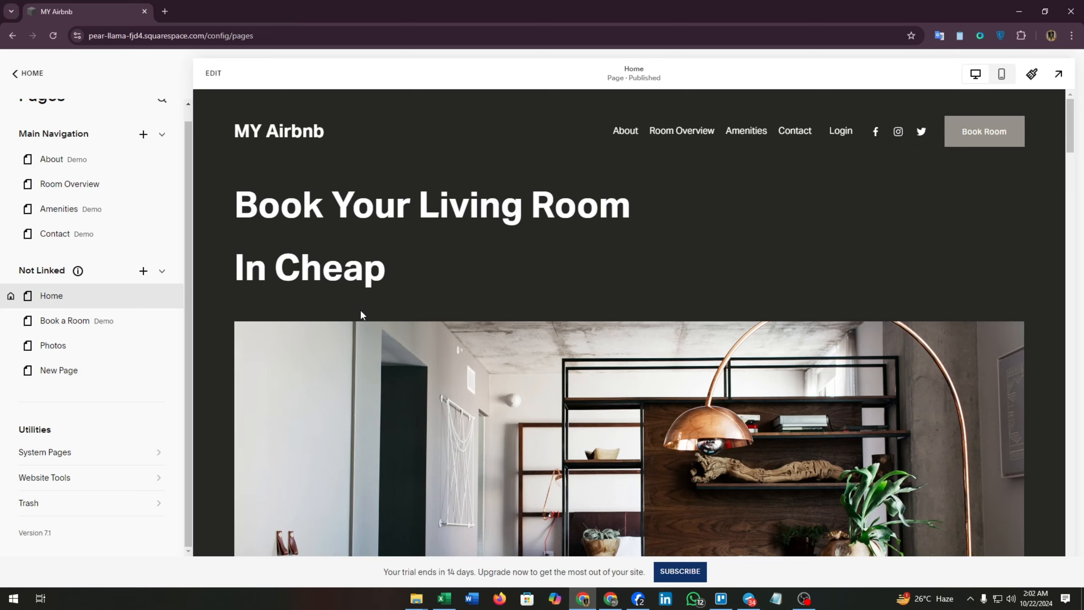
pyautogui.scroll(-10, 386, 276)
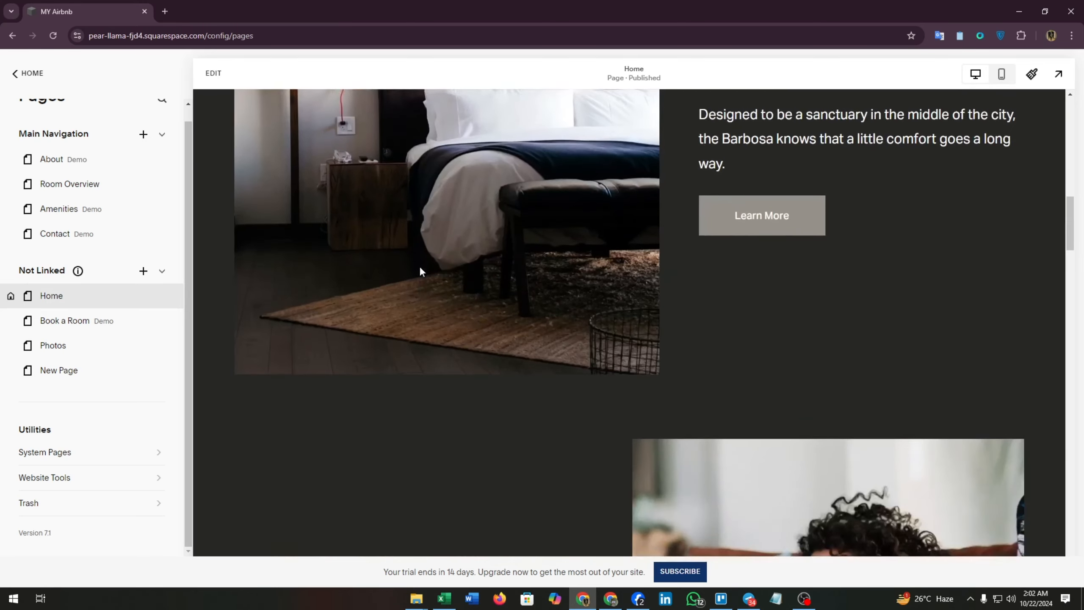
pyautogui.scroll(-5, 420, 271)
pyautogui.scroll(10, 418, 271)
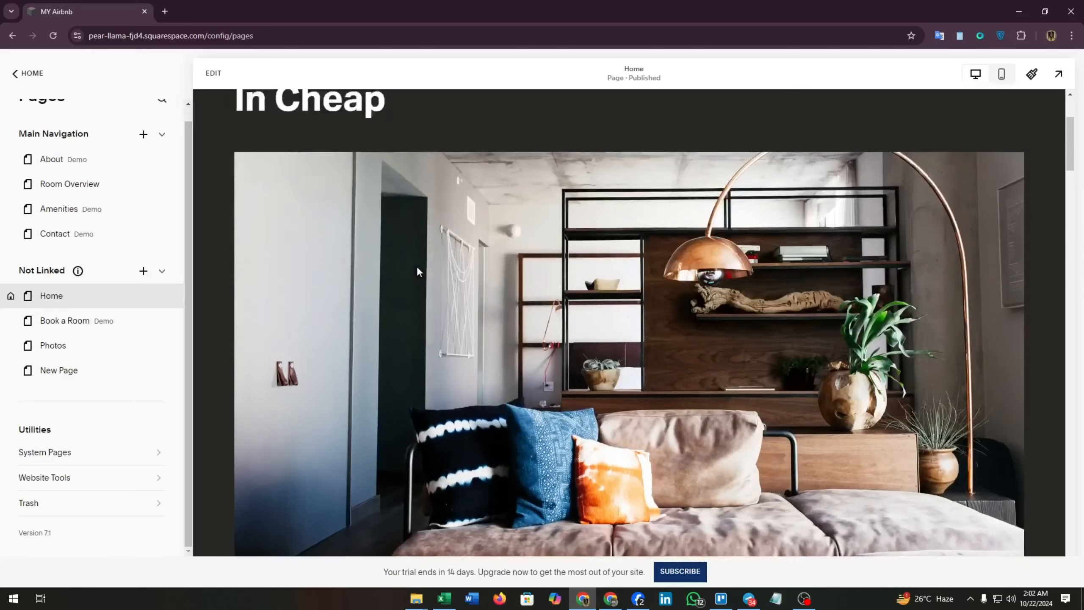
pyautogui.scroll(4, 418, 272)
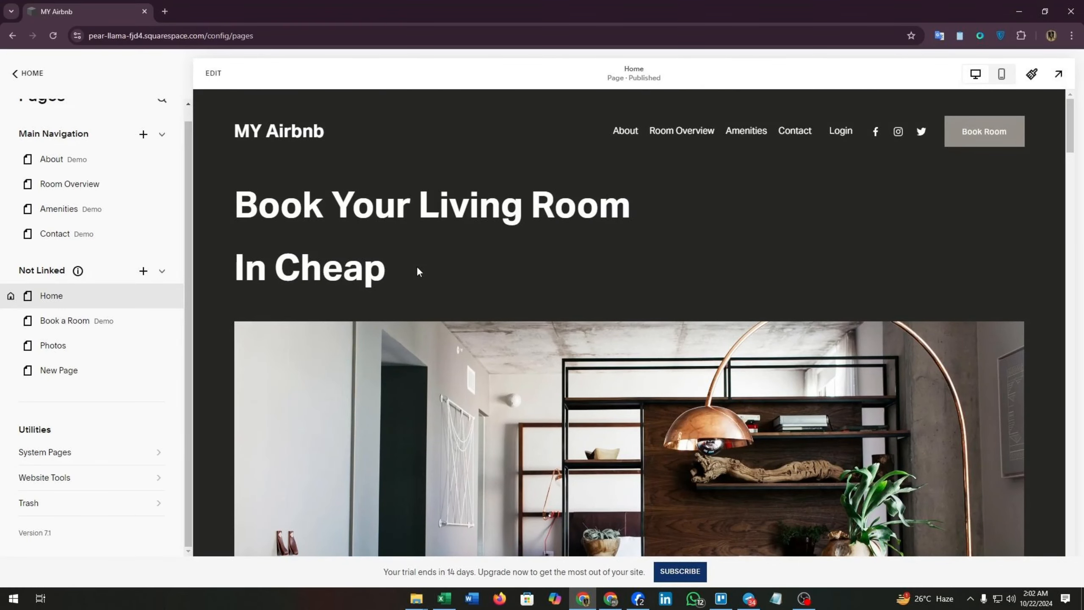